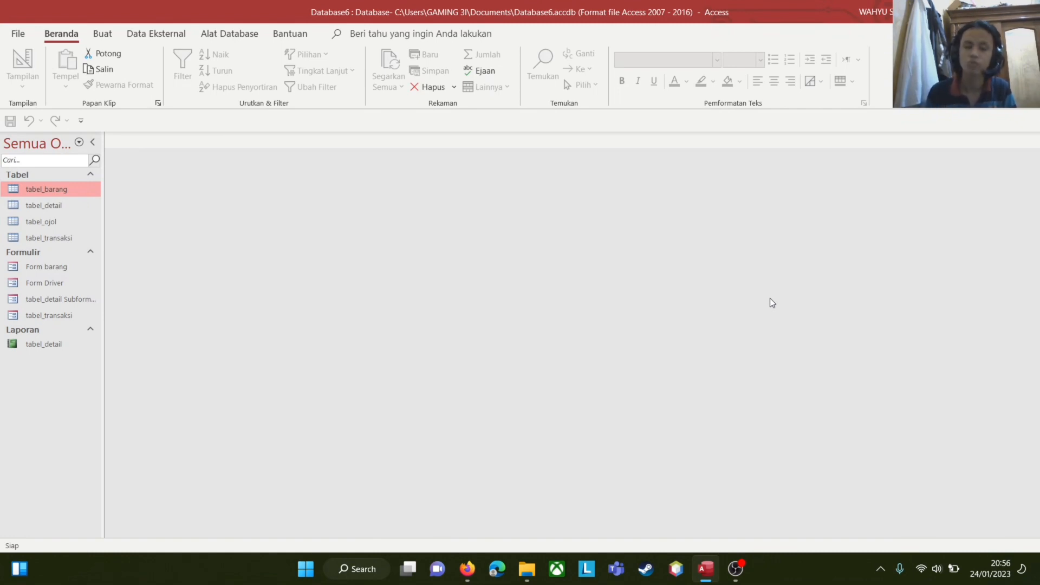
Step: Open tabel_barang in Design view to examine its fields, starting with the Kode primary key
double_click(41, 190)
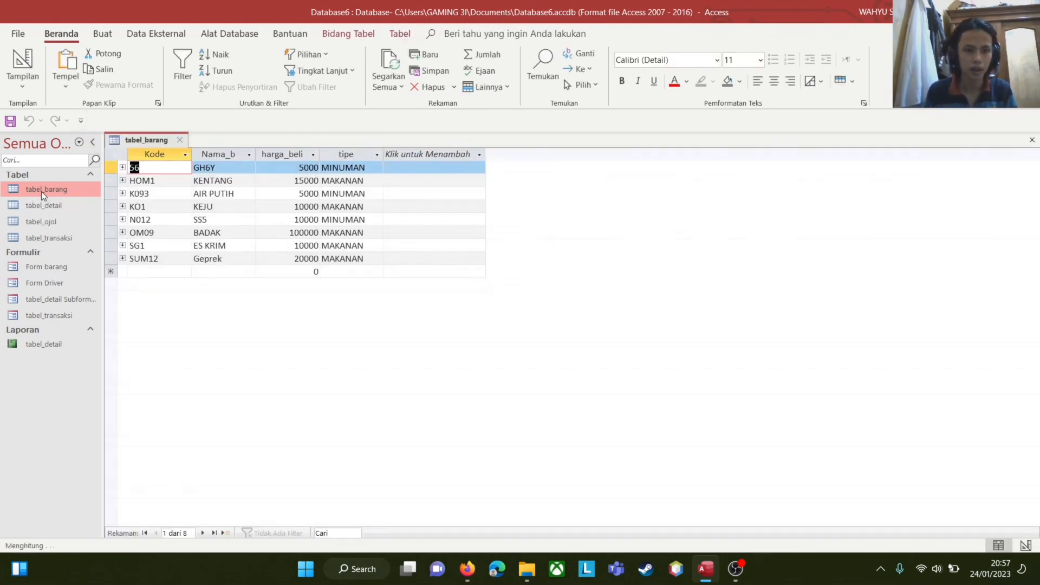
click(30, 84)
click(51, 139)
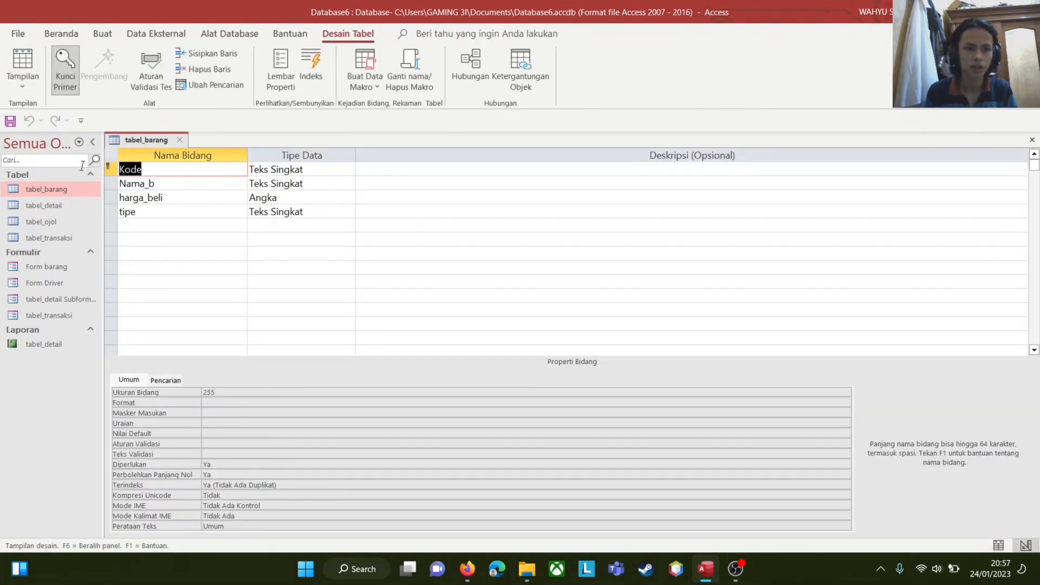
click(144, 174)
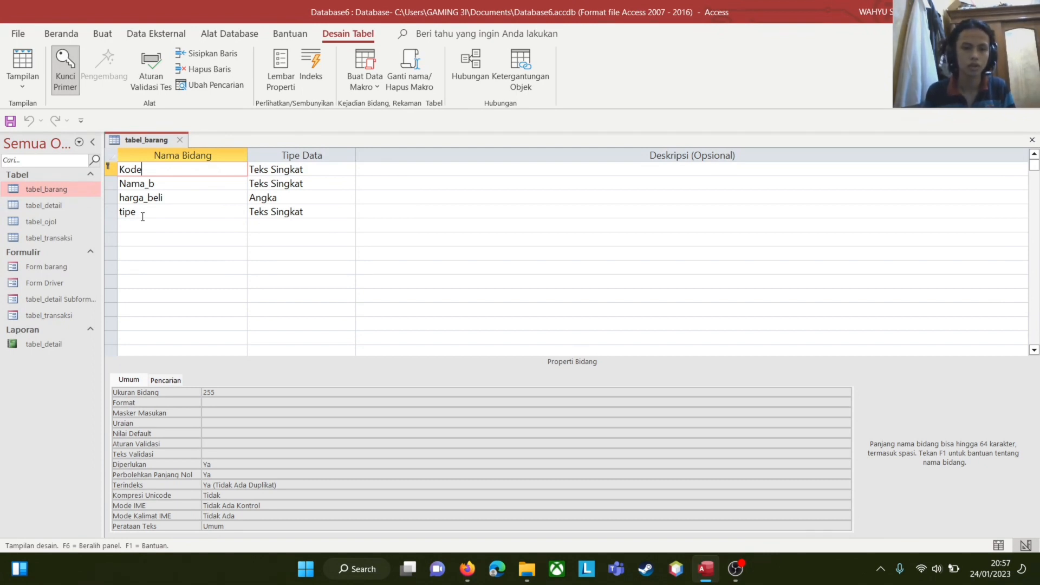
Step: Open tabel_detail in Design view and examine its order_id, nama_pel and qty fields
click(59, 205)
double_click(59, 205)
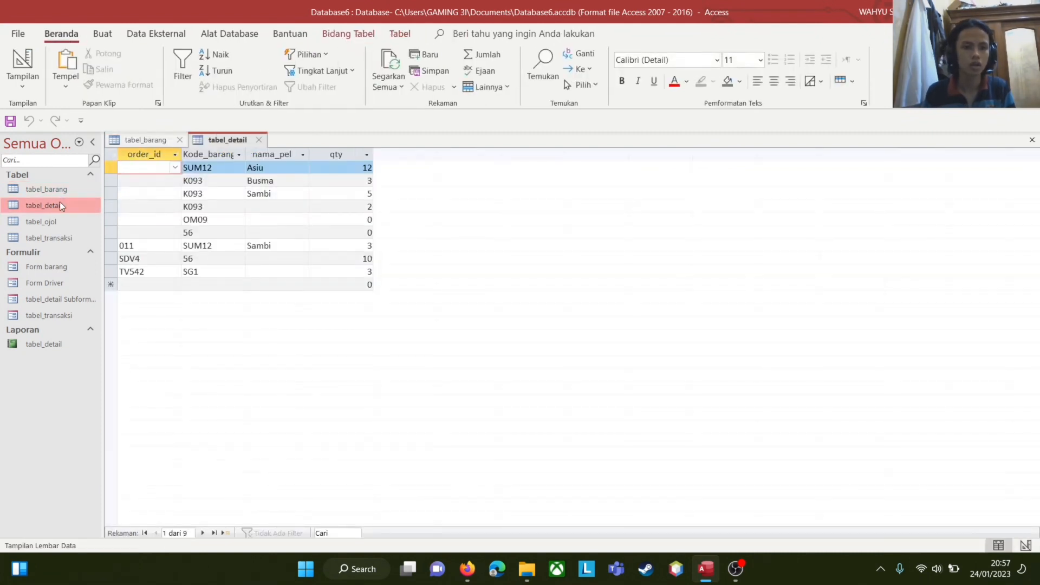
click(31, 90)
click(70, 153)
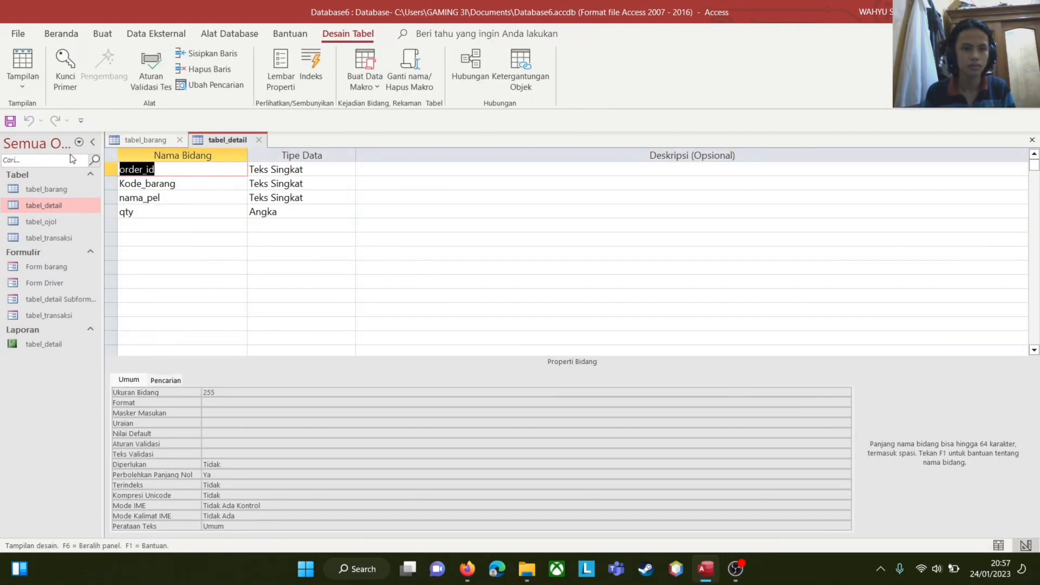
click(174, 167)
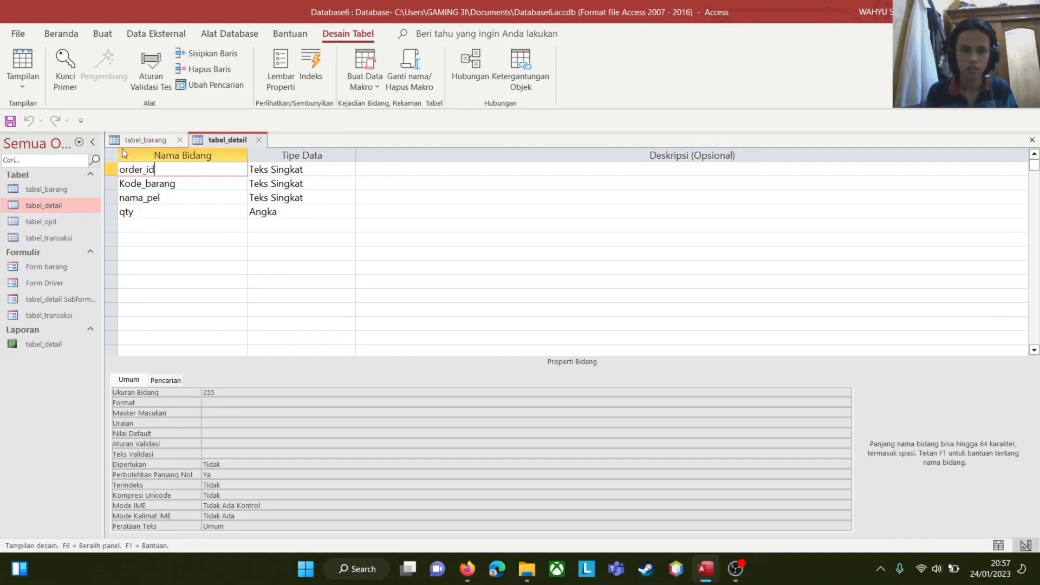
click(146, 207)
click(153, 198)
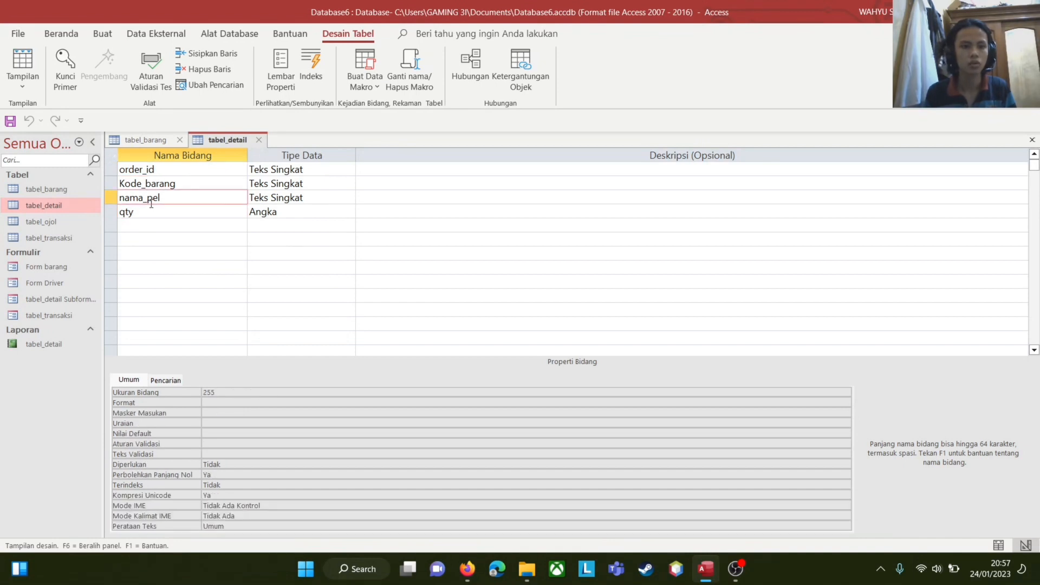
click(155, 212)
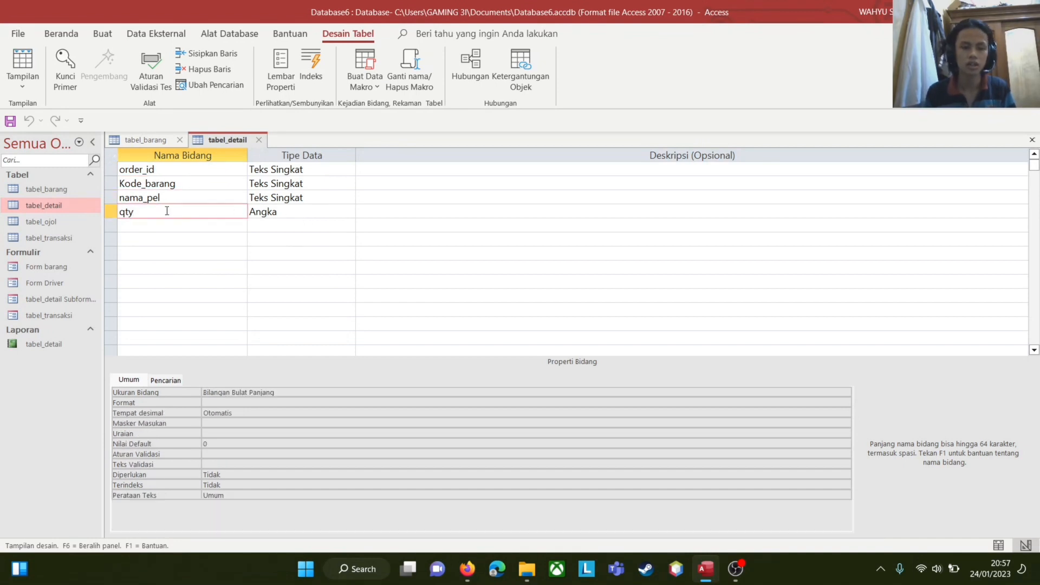
Step: Open the tabel_transaksi and tabel_ojol tables in Datasheet view without supplying a parameter value, ending on tabel_transaksi
click(25, 234)
double_click(24, 232)
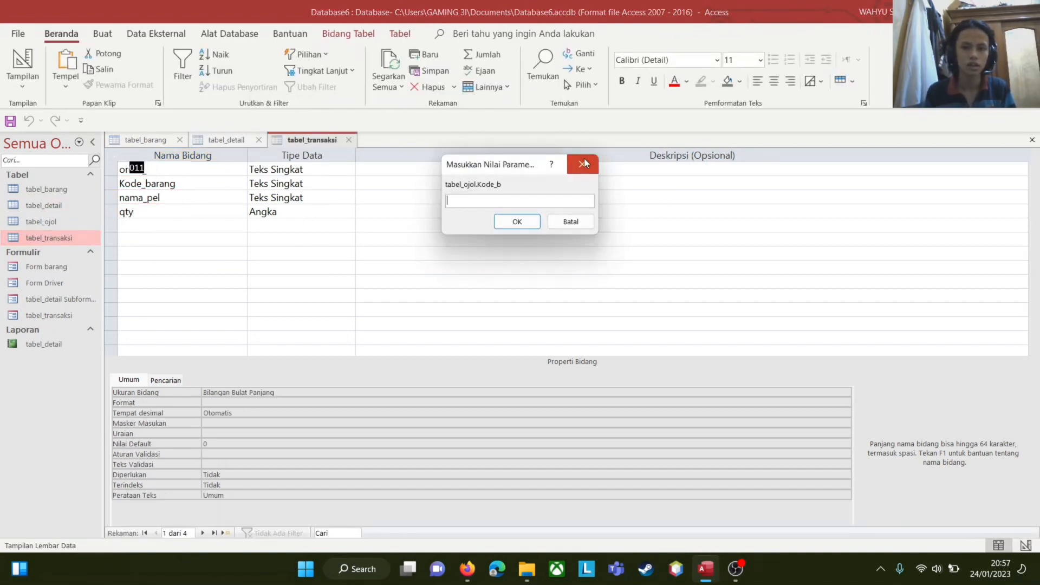
click(582, 162)
double_click(43, 221)
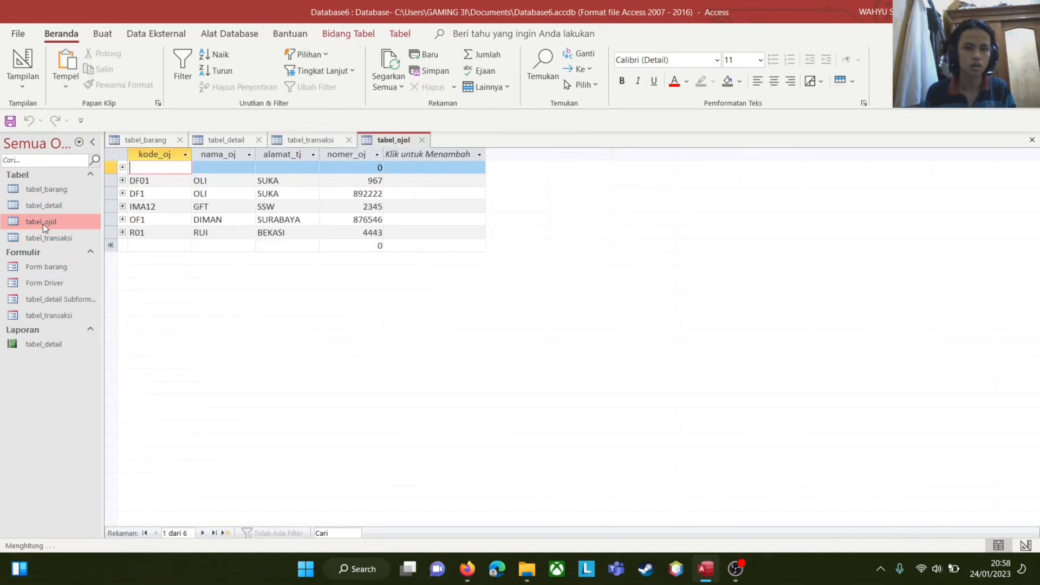
click(45, 236)
double_click(44, 236)
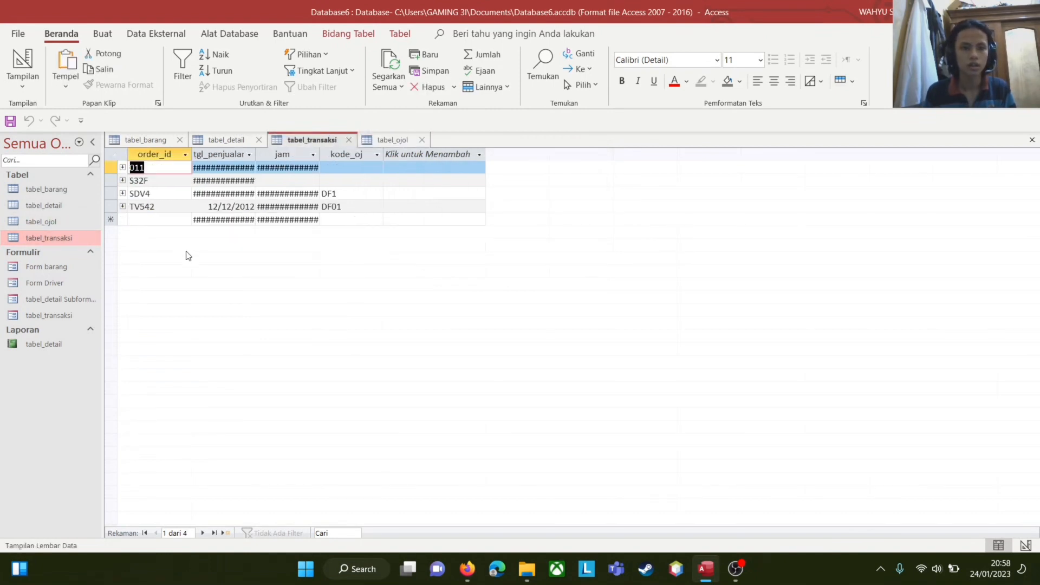
Step: Examine the tgl_penjualan and jam values across the records of tabel_transaksi
click(216, 171)
click(219, 183)
click(225, 185)
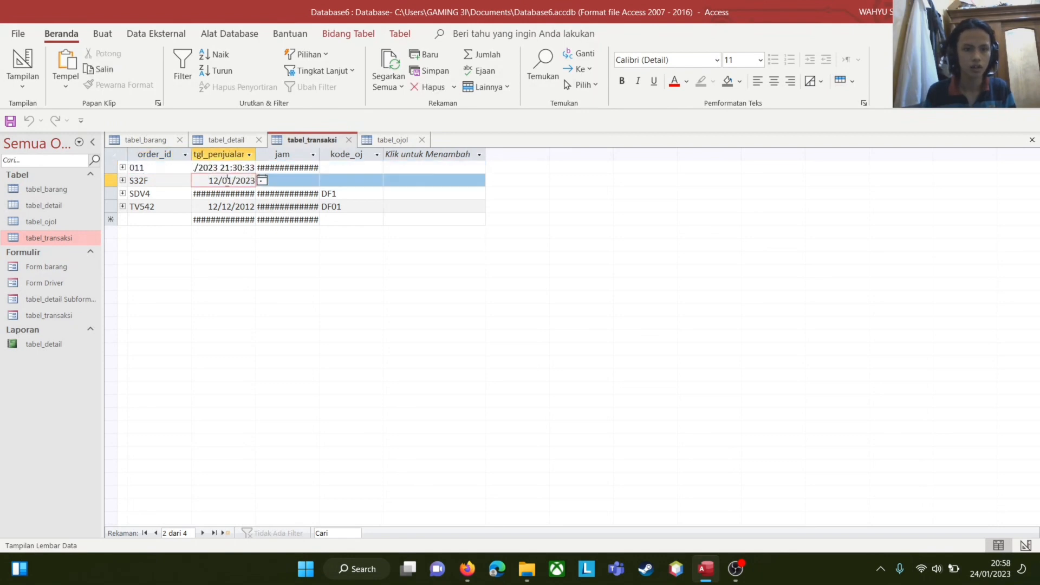
click(291, 169)
click(232, 181)
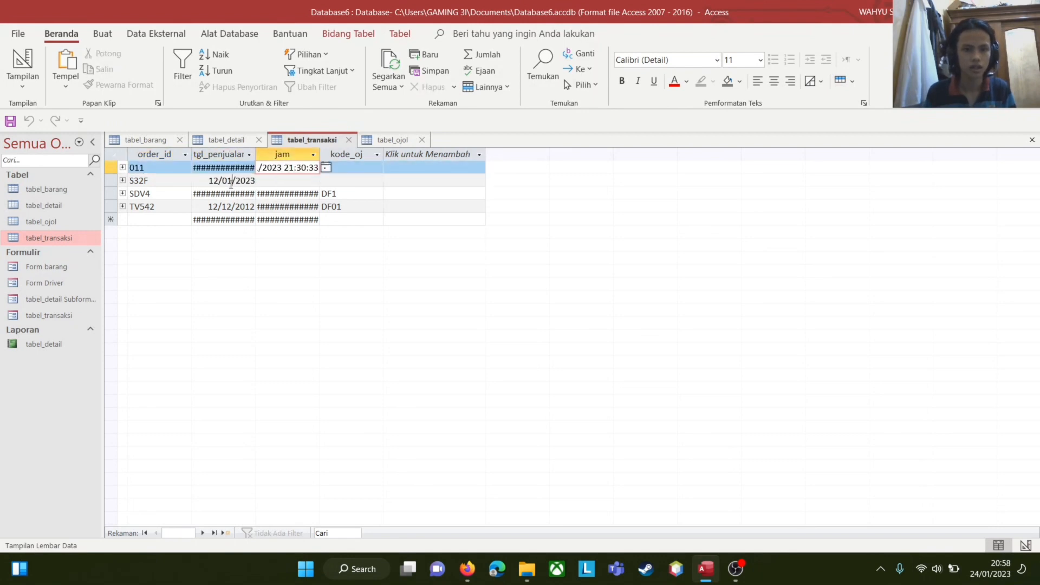
click(226, 169)
click(229, 195)
click(235, 181)
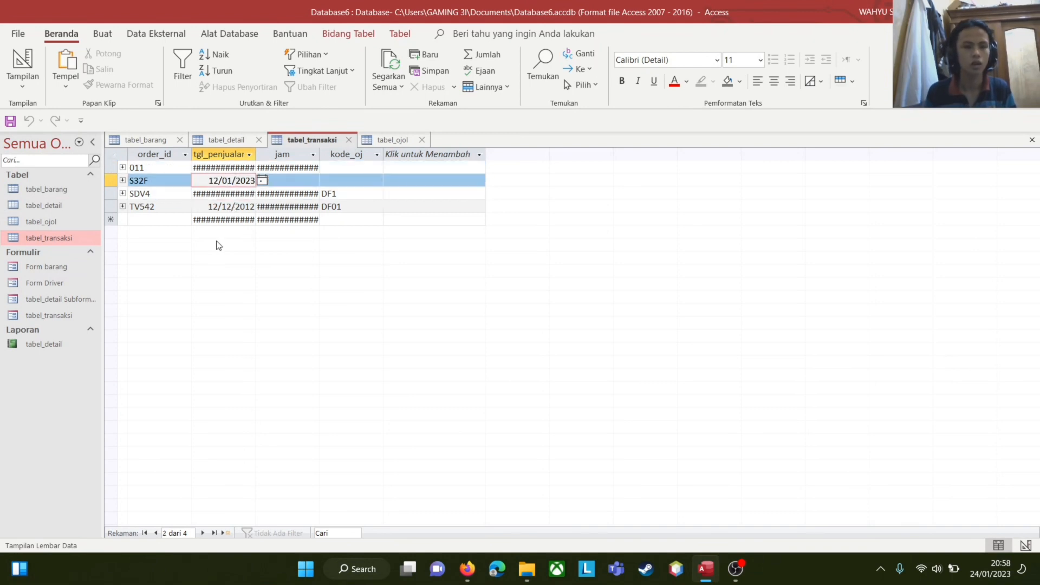
click(282, 195)
click(271, 219)
click(236, 219)
click(262, 218)
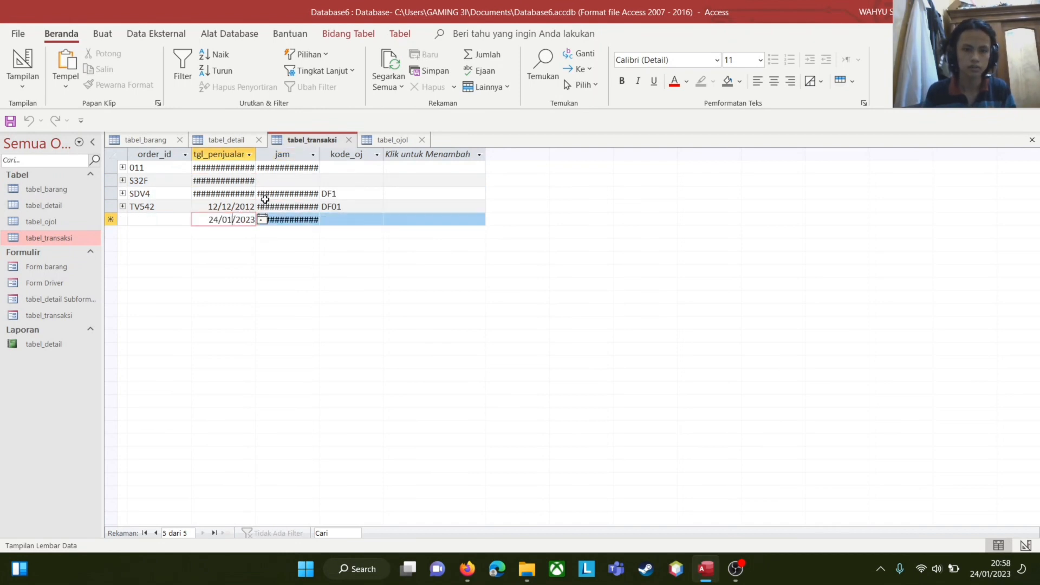
click(274, 205)
click(211, 185)
click(212, 189)
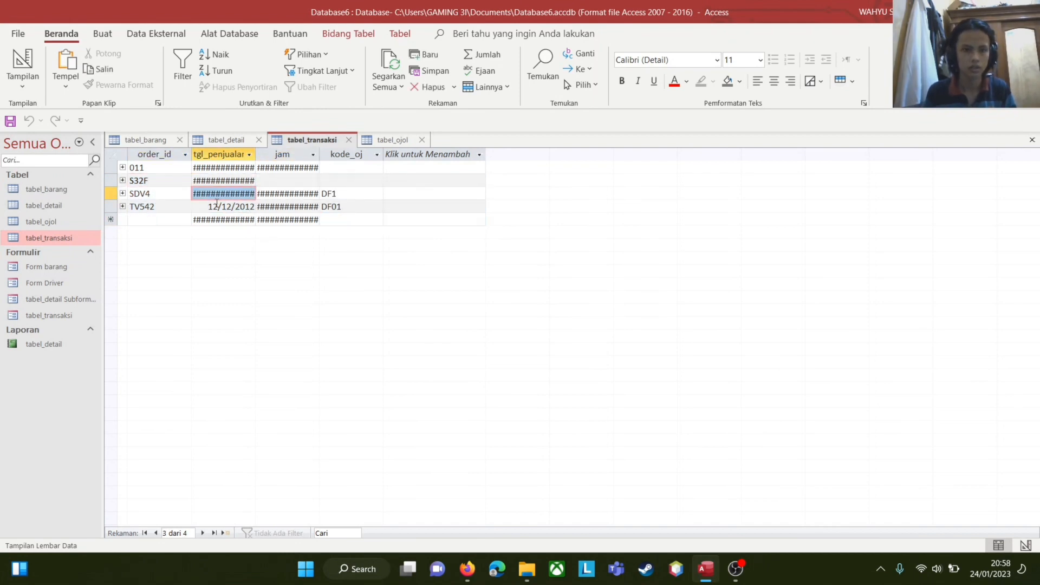
Step: Switch tabel_transaksi to Design view and examine its order_id and tgl_penjualan fields
click(25, 86)
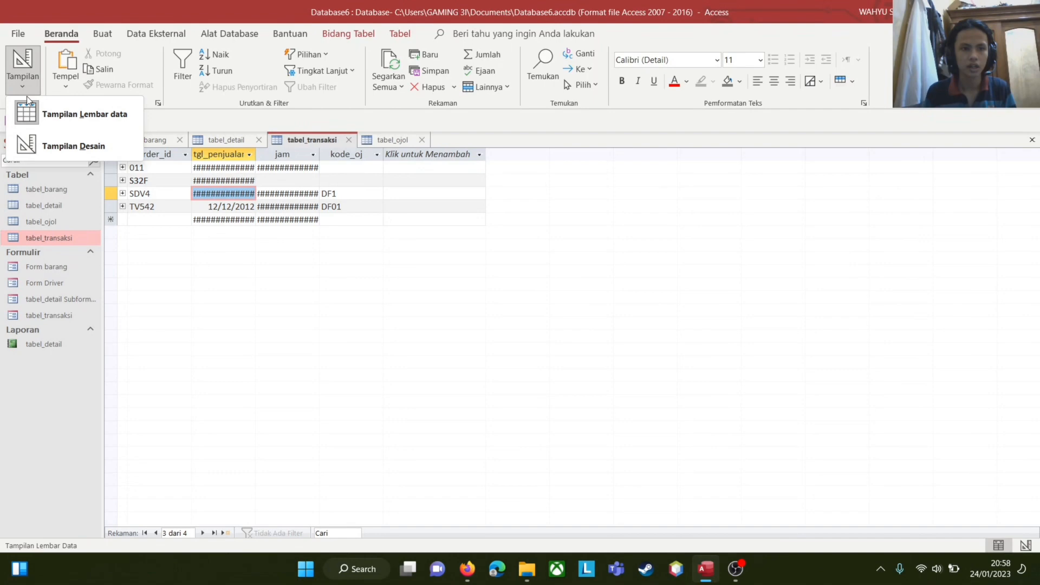
click(73, 146)
click(162, 166)
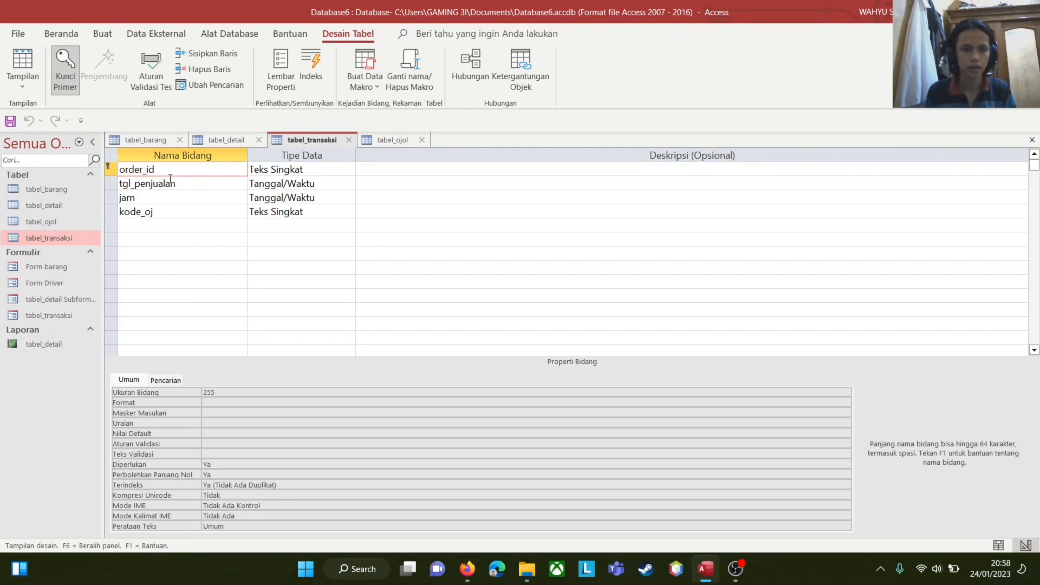
click(172, 194)
click(185, 185)
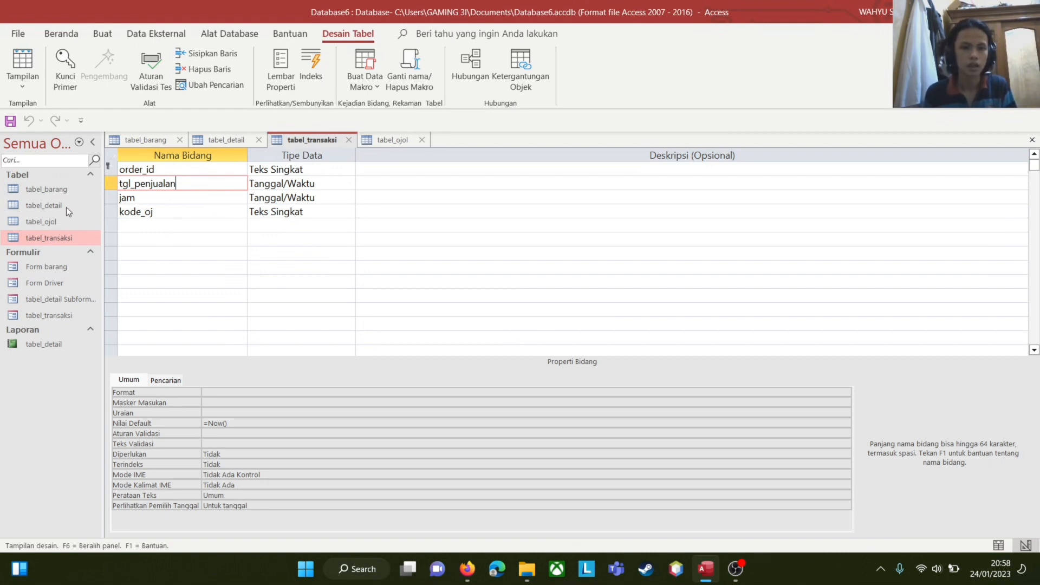
Step: Show tabel_ojol in Design view and examine its kode_oj field
click(395, 140)
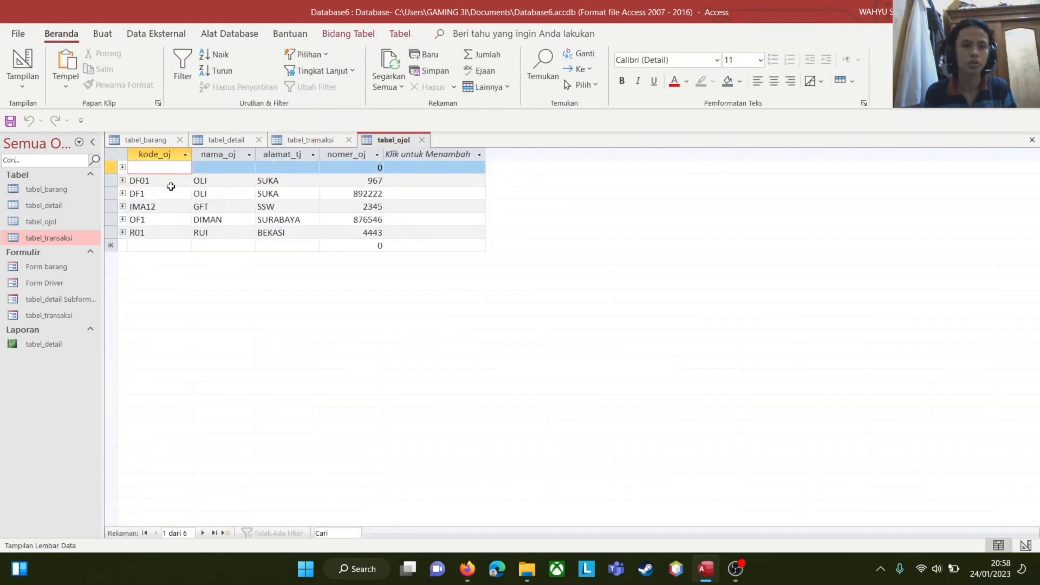
click(22, 78)
click(49, 135)
click(158, 173)
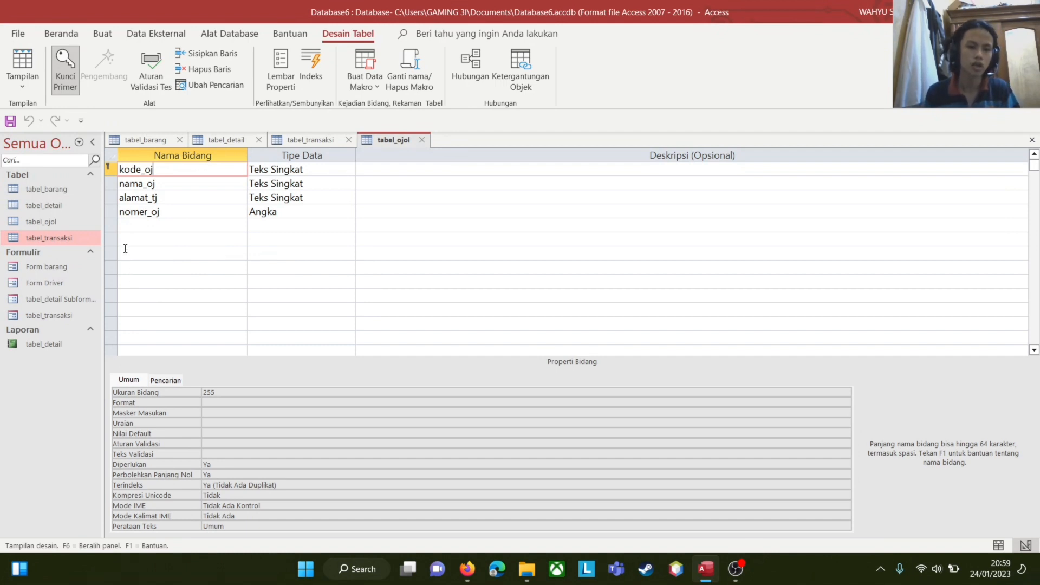
Step: Search the commands for "hubung" and open the table relationships diagram (Hubungan)
click(47, 268)
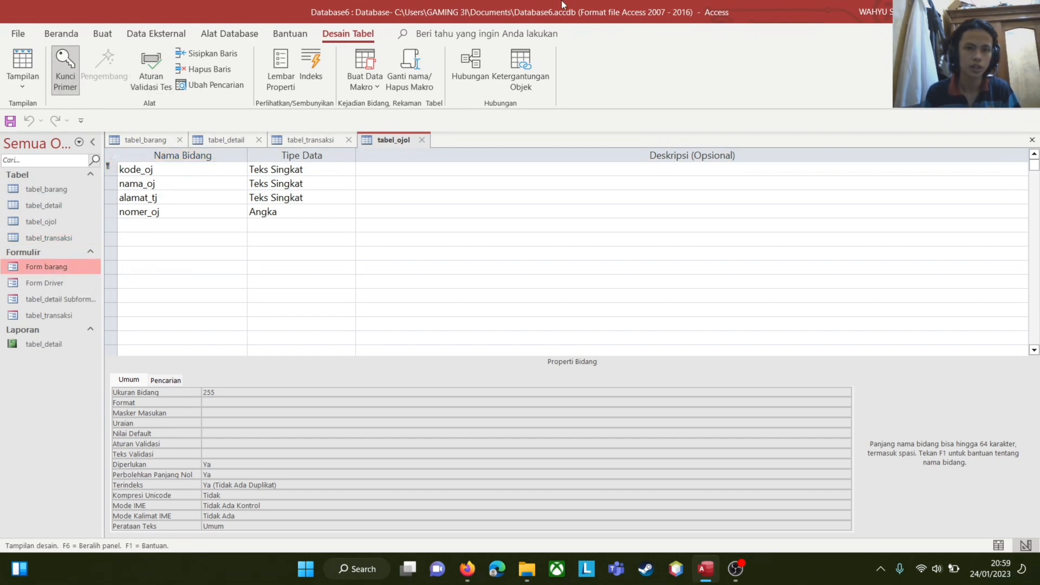
click(449, 34)
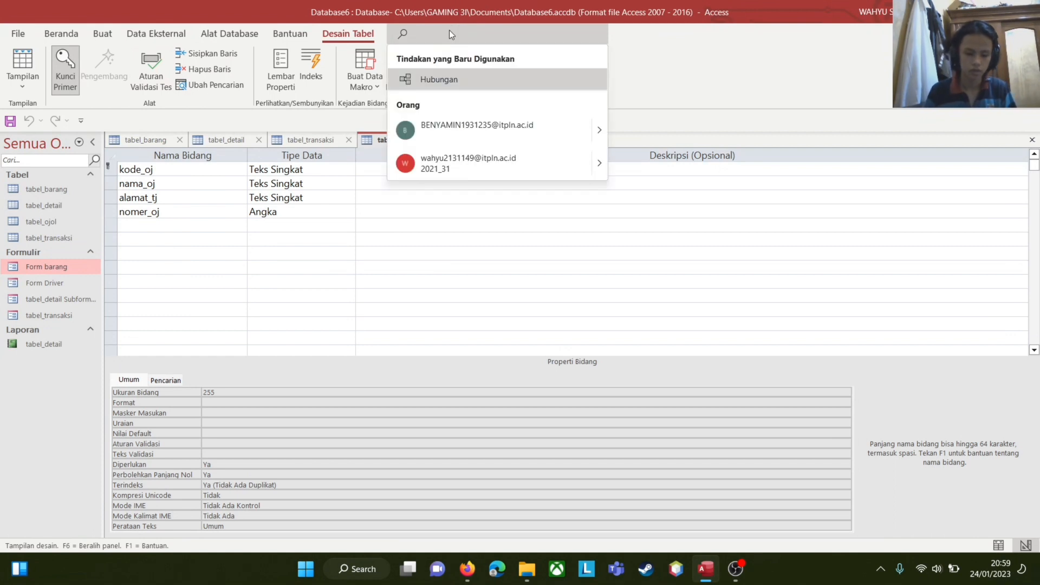
text(hubun)
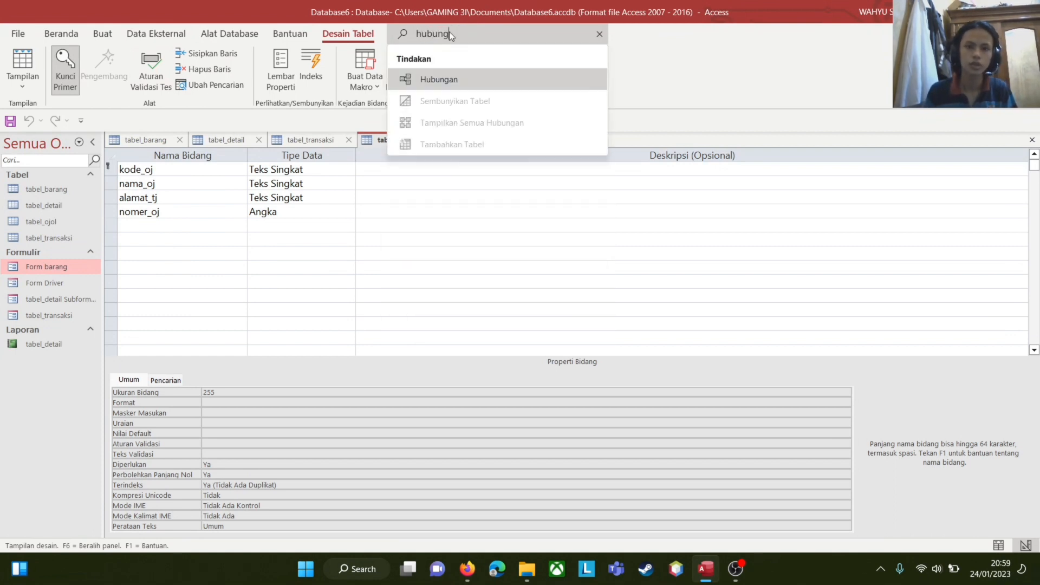
text(g)
click(437, 79)
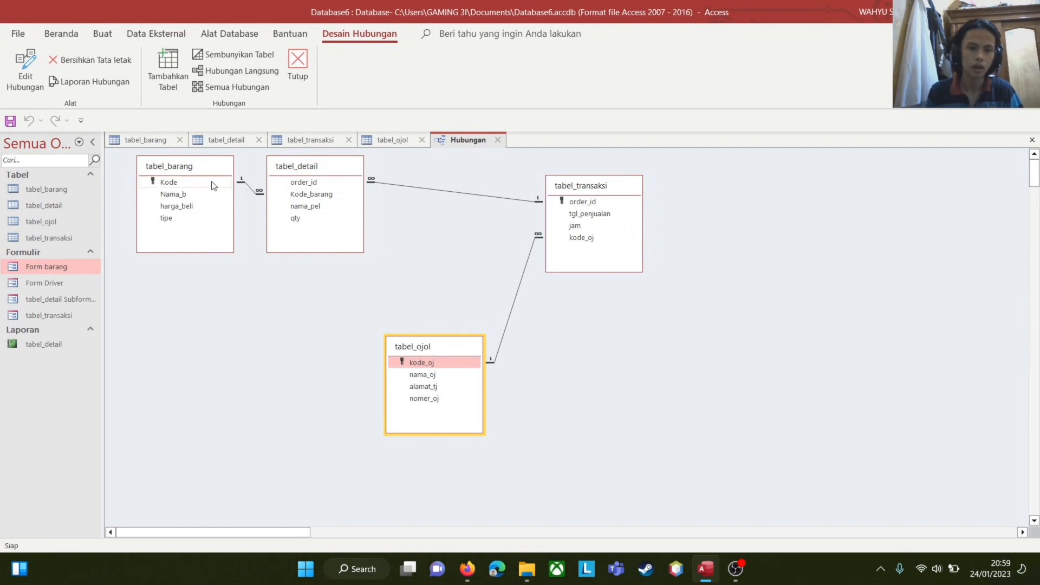
Step: Link Kode in tabel_barang to Kode_barang in tabel_detail, review the existing relationship's integrity and cascade options, and accept them
drag(216, 183, 297, 196)
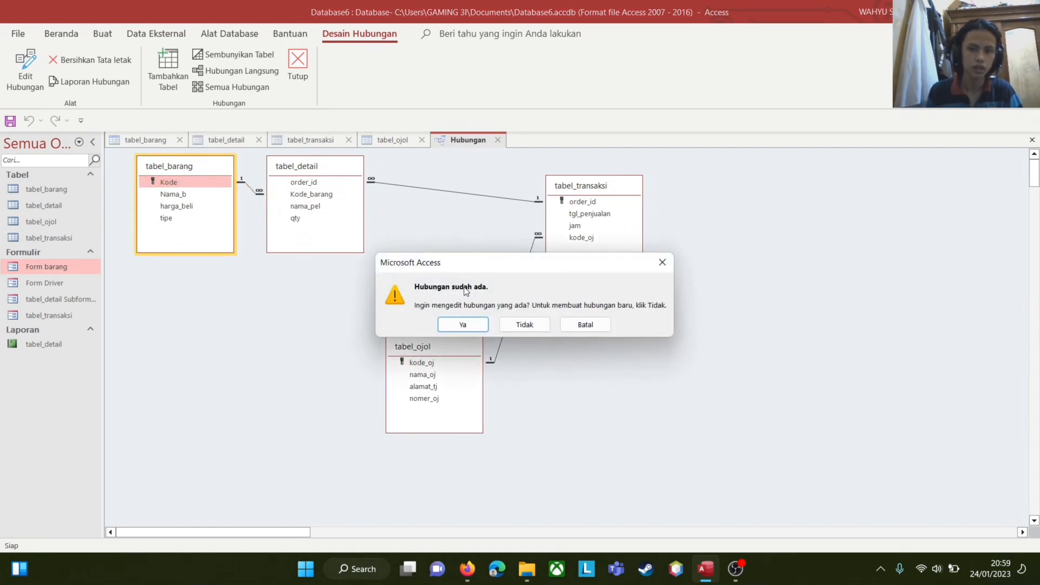
click(475, 325)
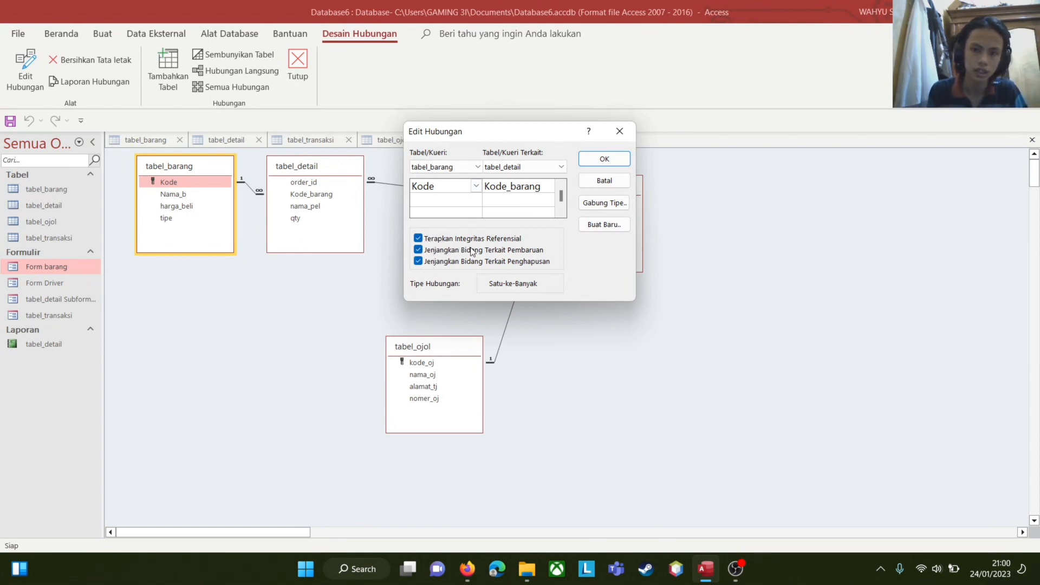
click(594, 168)
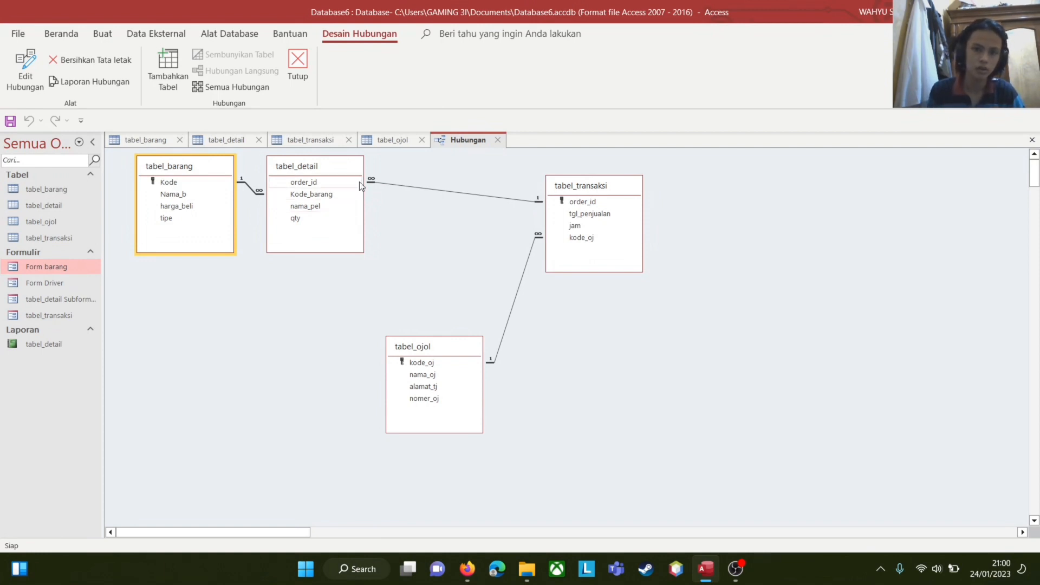
Step: Link order_id in tabel_detail to order_id in tabel_transaksi, review the existing relationship's options, and accept them
drag(357, 185, 576, 203)
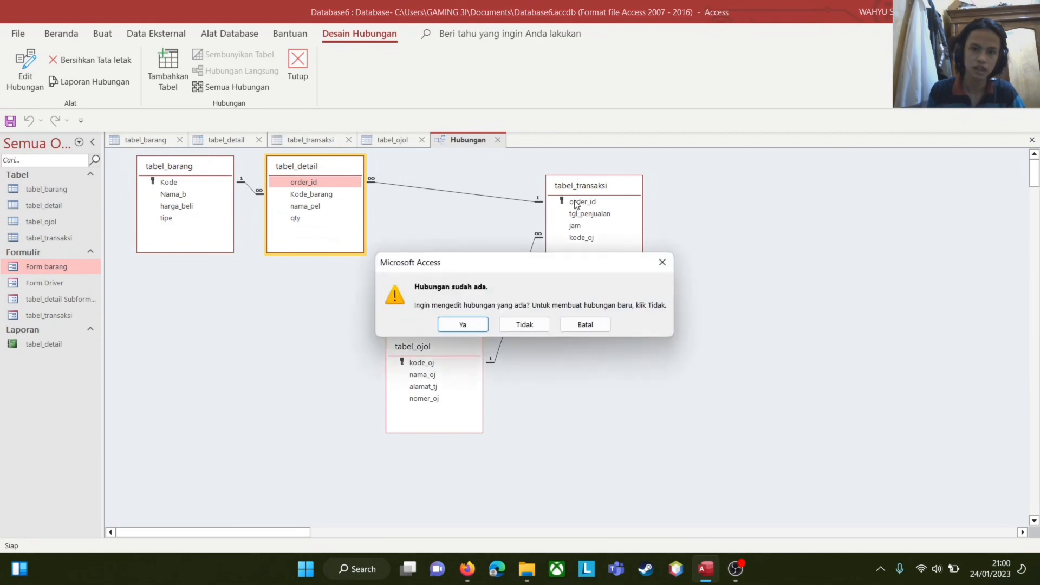
click(457, 327)
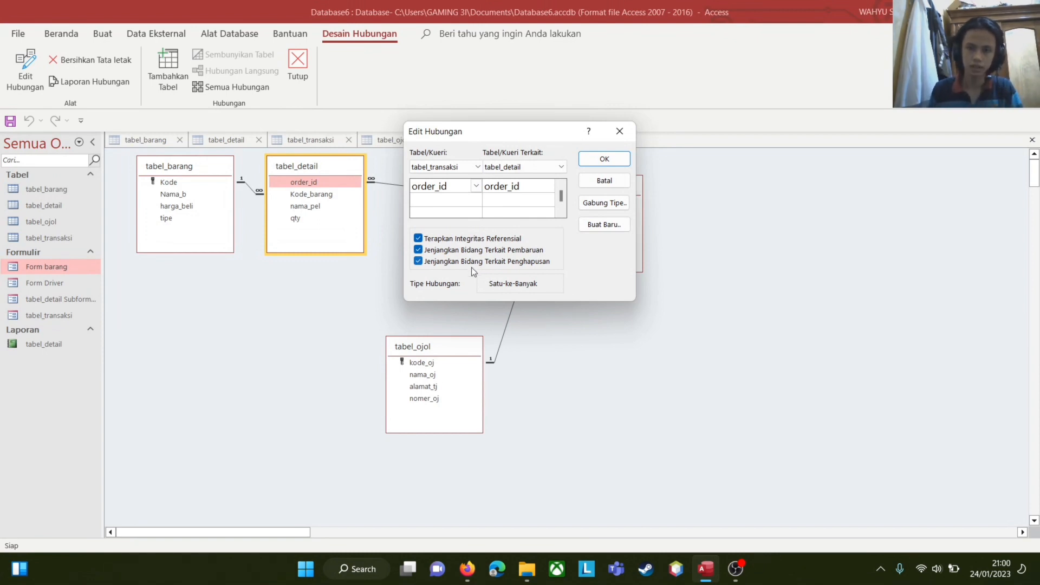
click(600, 159)
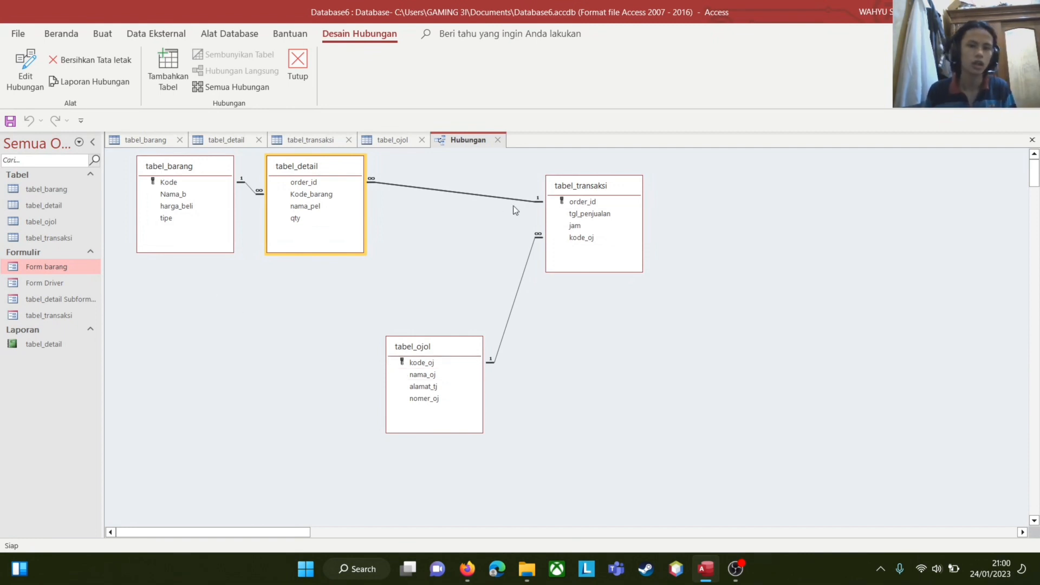
Step: Close the relationships diagram and try to open the Form barang form
click(498, 141)
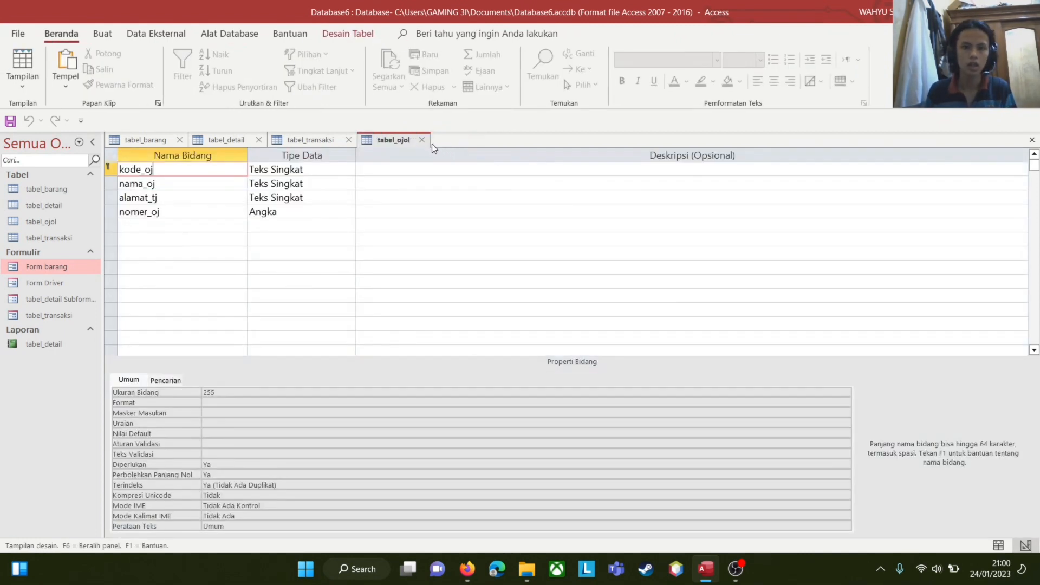
double_click(55, 272)
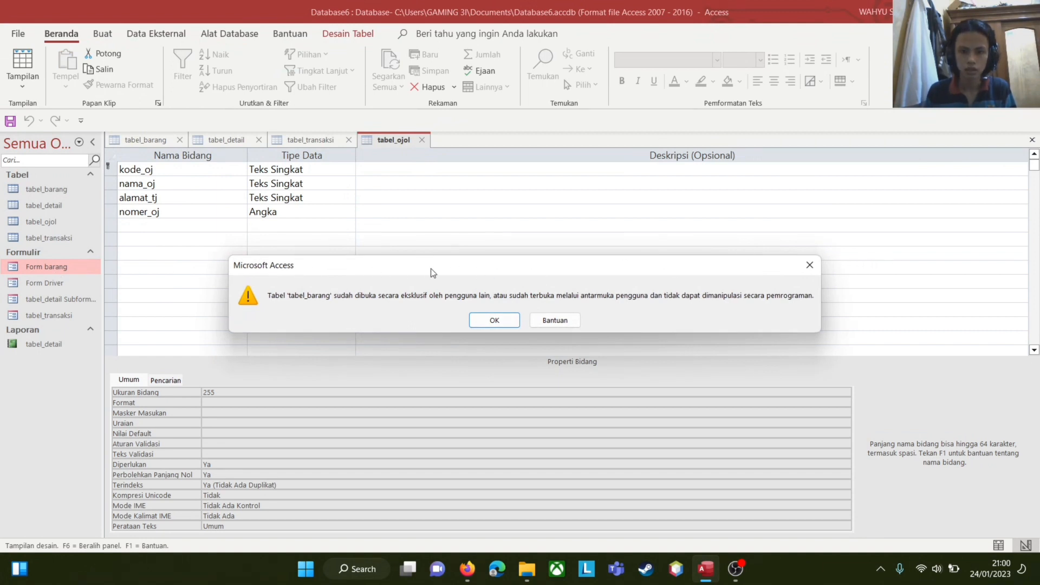
click(809, 266)
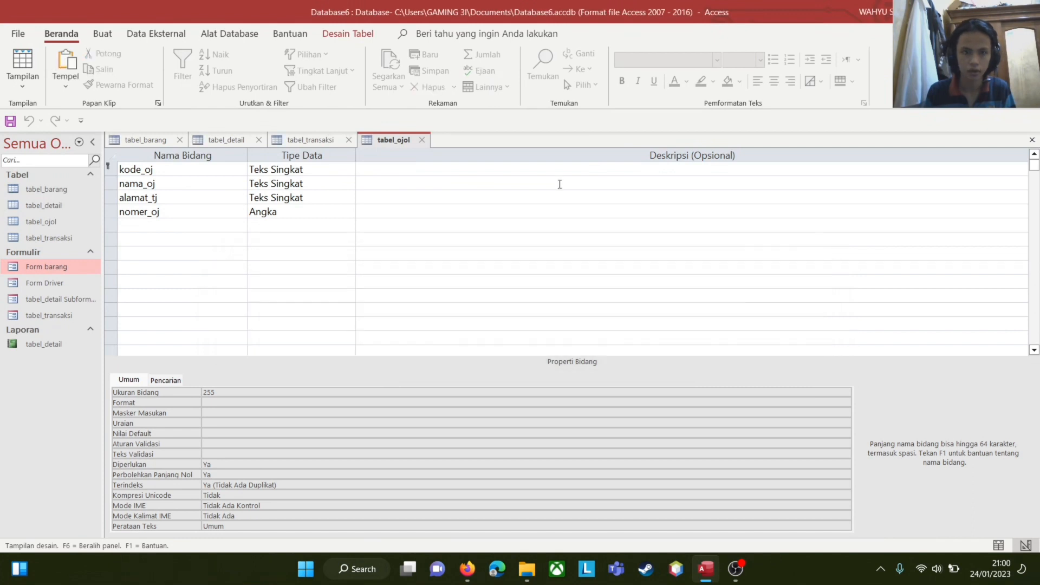
Step: Close all the open table designs, ending with tabel_barang, and open the Form barang form
click(423, 139)
click(343, 139)
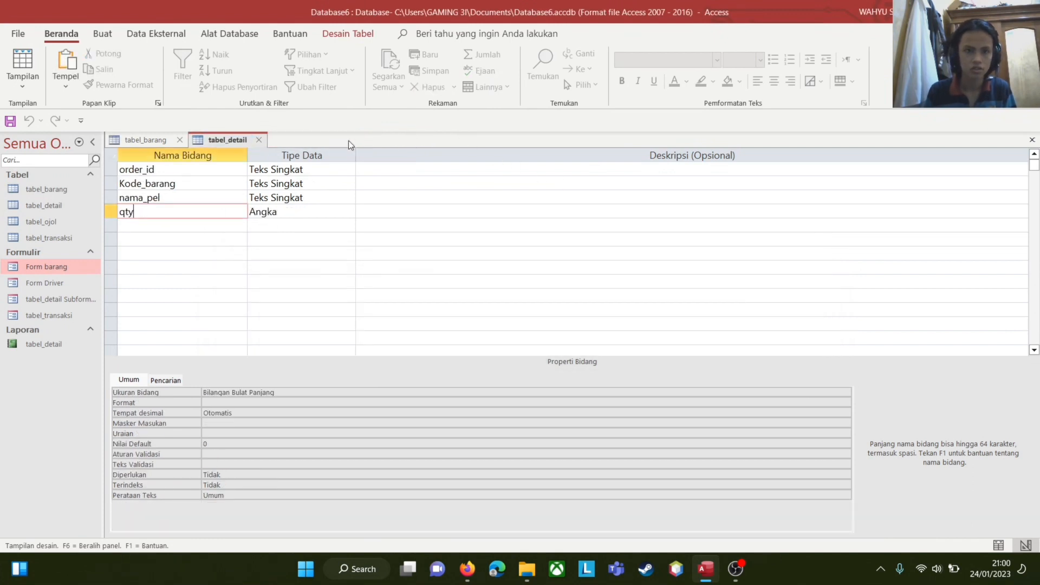
click(260, 141)
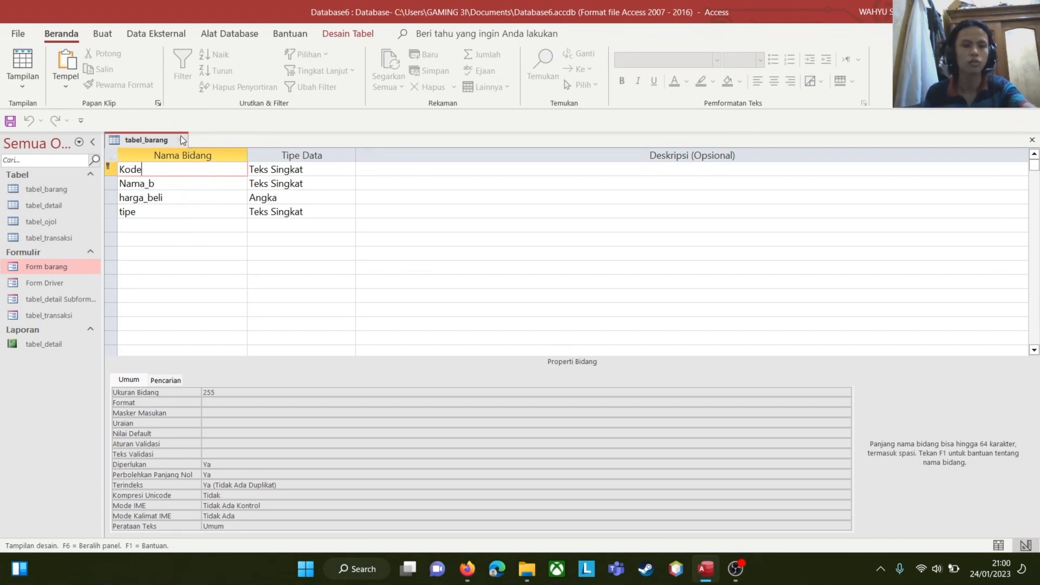
click(180, 139)
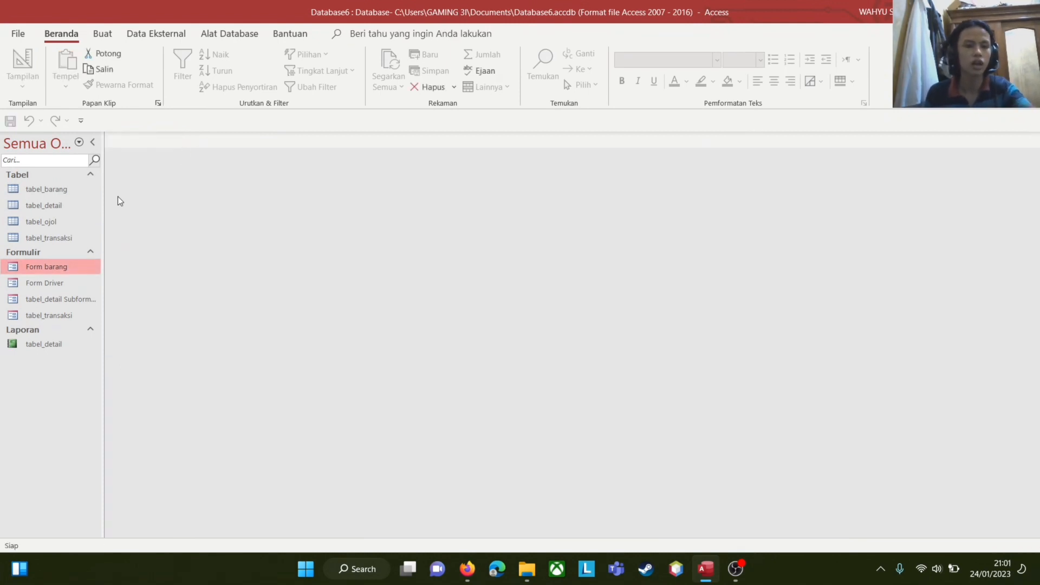
double_click(66, 266)
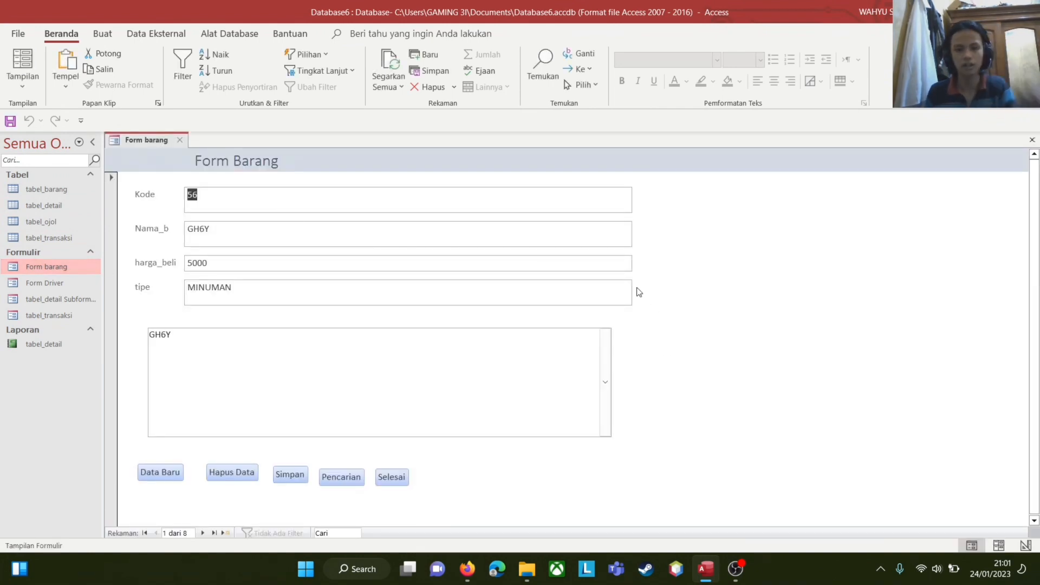
Step: Switch Form barang to Design View and widen the form area to about 33.7 cm
right_click(785, 219)
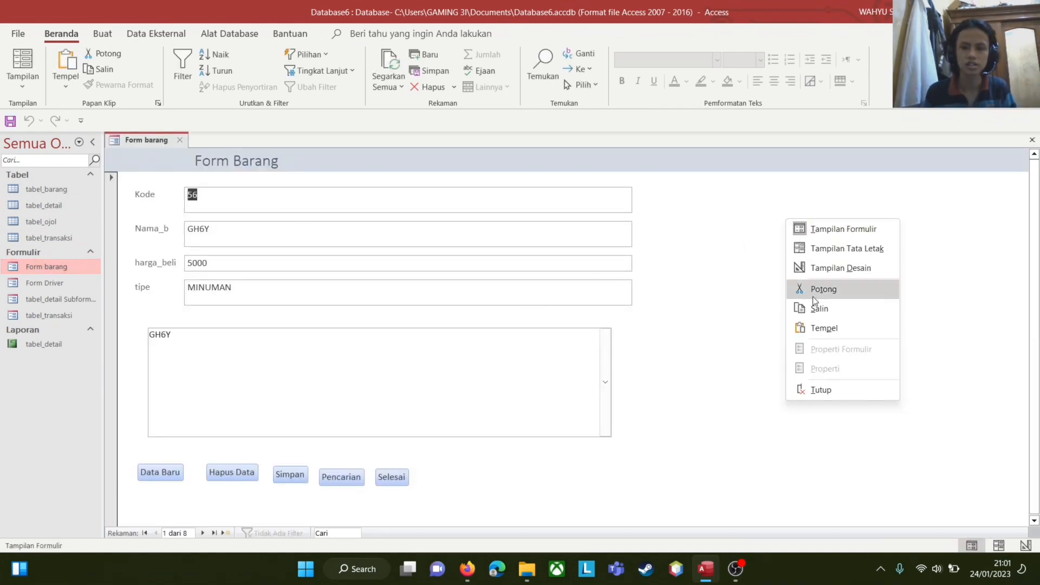
click(819, 268)
scroll(464, 248, down, 2)
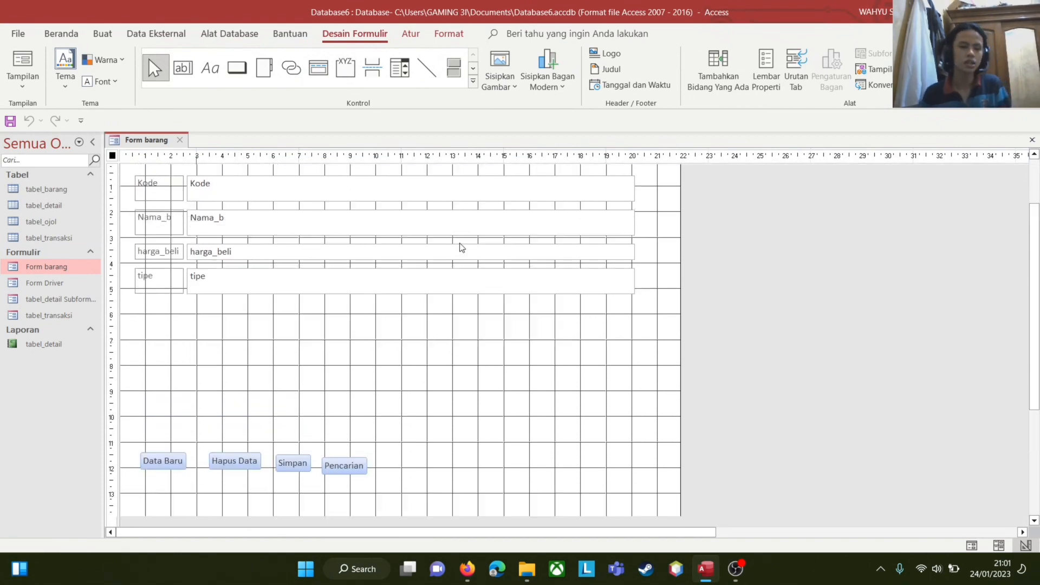
scroll(460, 246, up, 1)
click(484, 368)
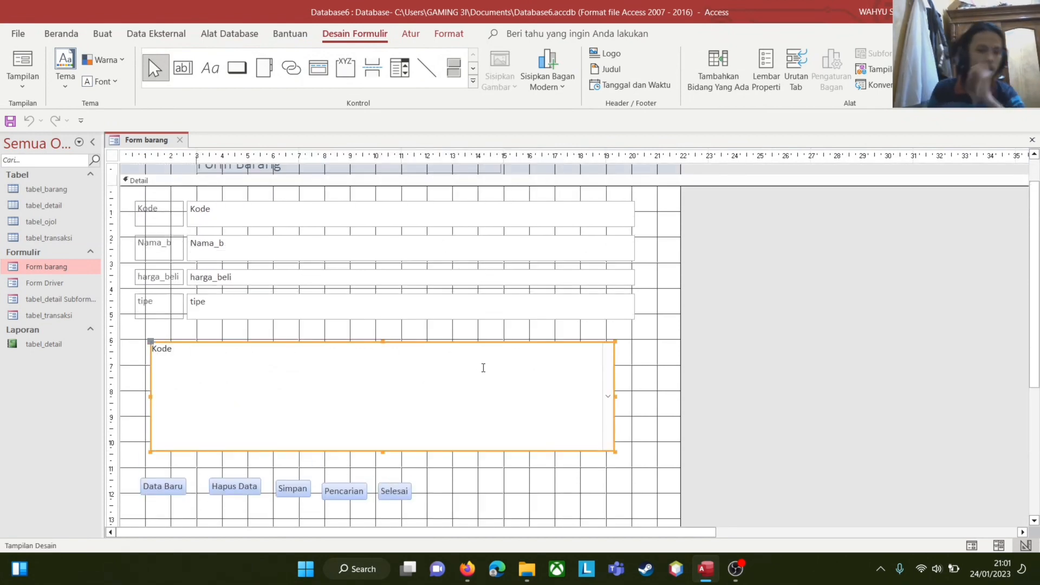
click(455, 402)
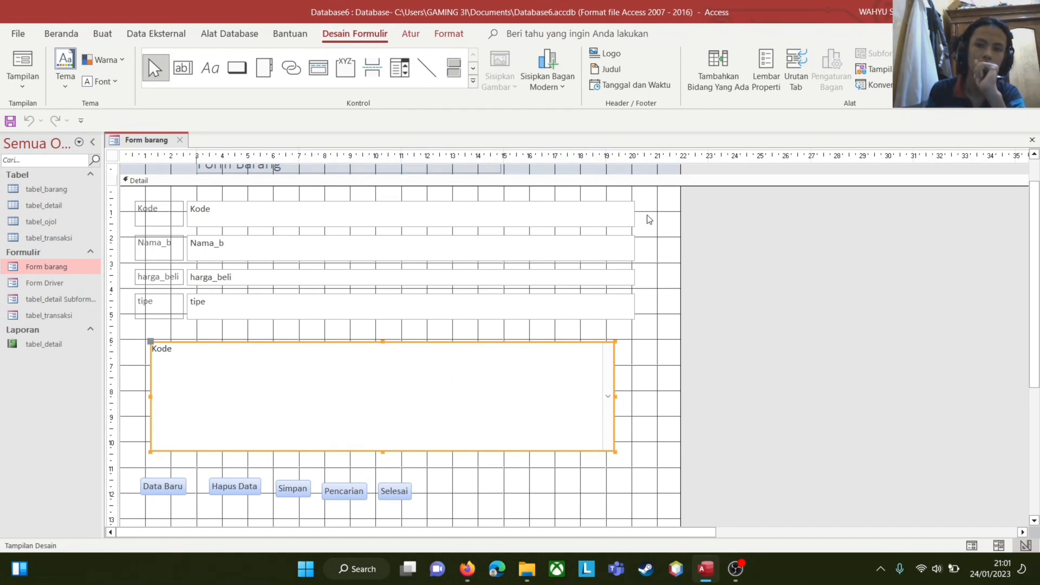
click(682, 249)
drag(682, 249, 982, 249)
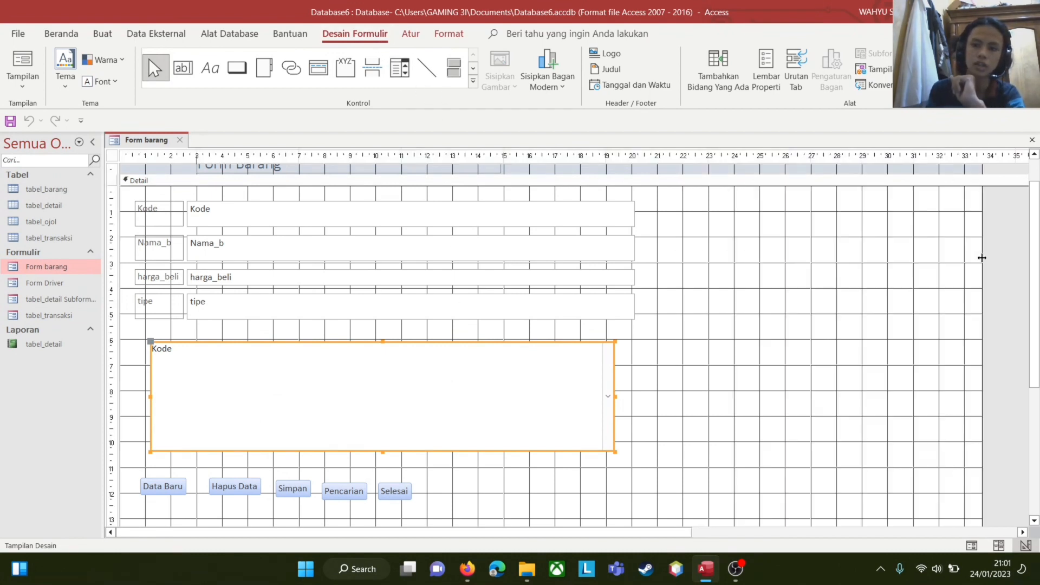
Step: Draw a combo box about 8.5 by 3.8 cm beside the Kode combo box, taking its values from all fields of tabel_barang
click(399, 76)
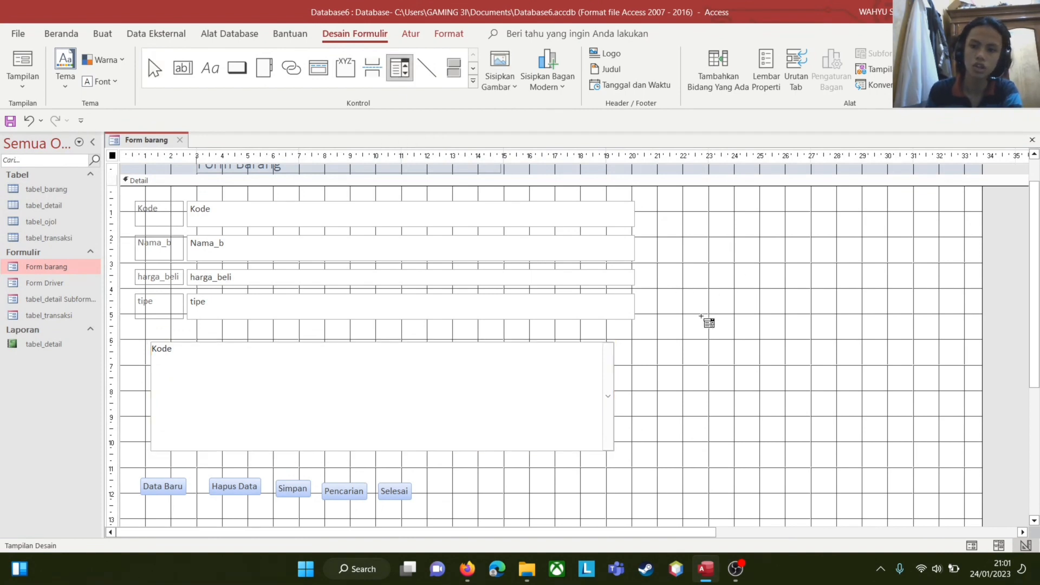
drag(686, 340, 902, 436)
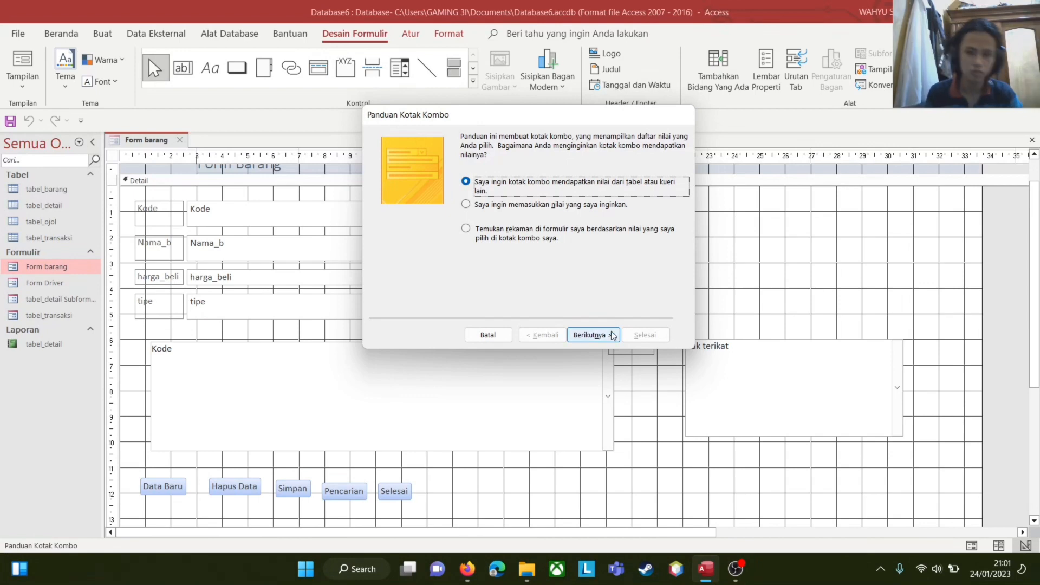
click(589, 336)
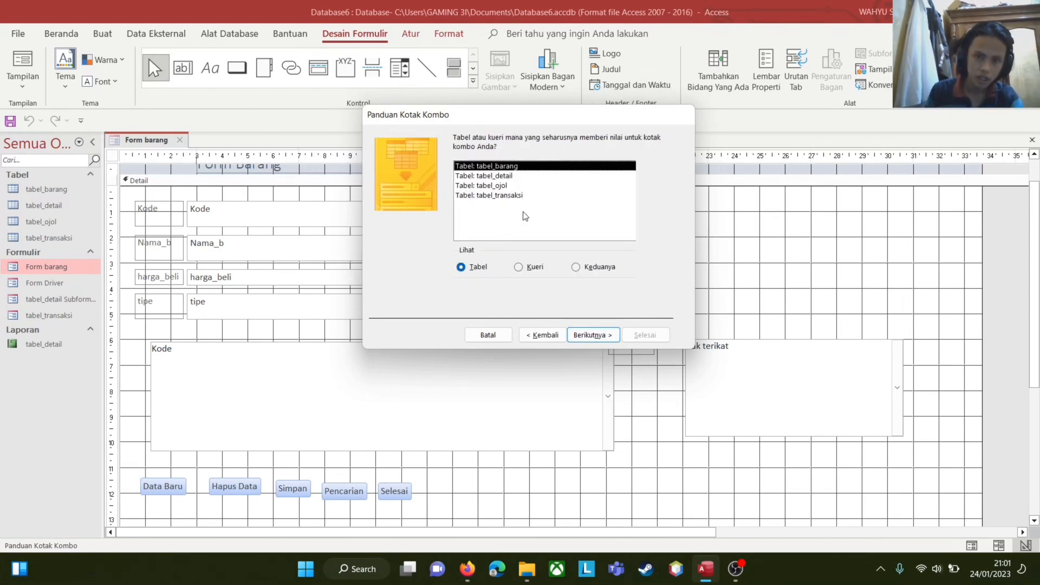
click(589, 336)
click(499, 259)
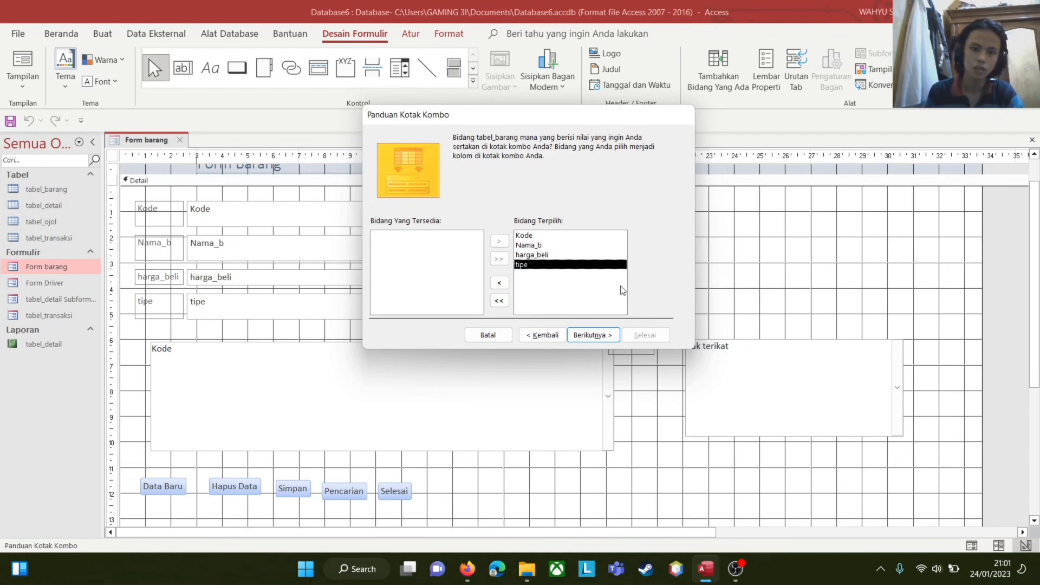
Step: Leave the combo box list unsorted with its key column hidden, and set its value to be stored in the Kode field
click(597, 335)
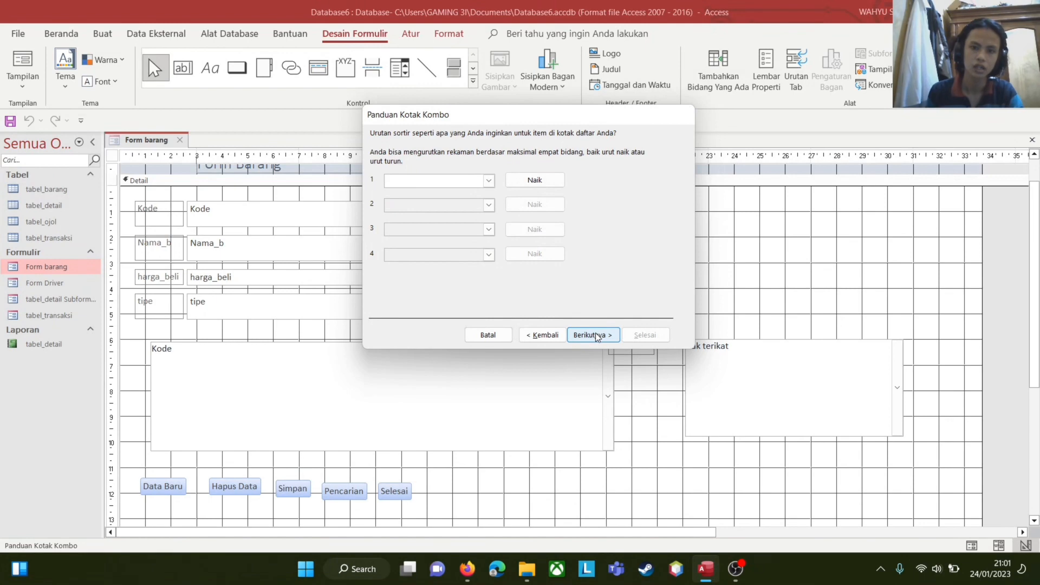
click(596, 336)
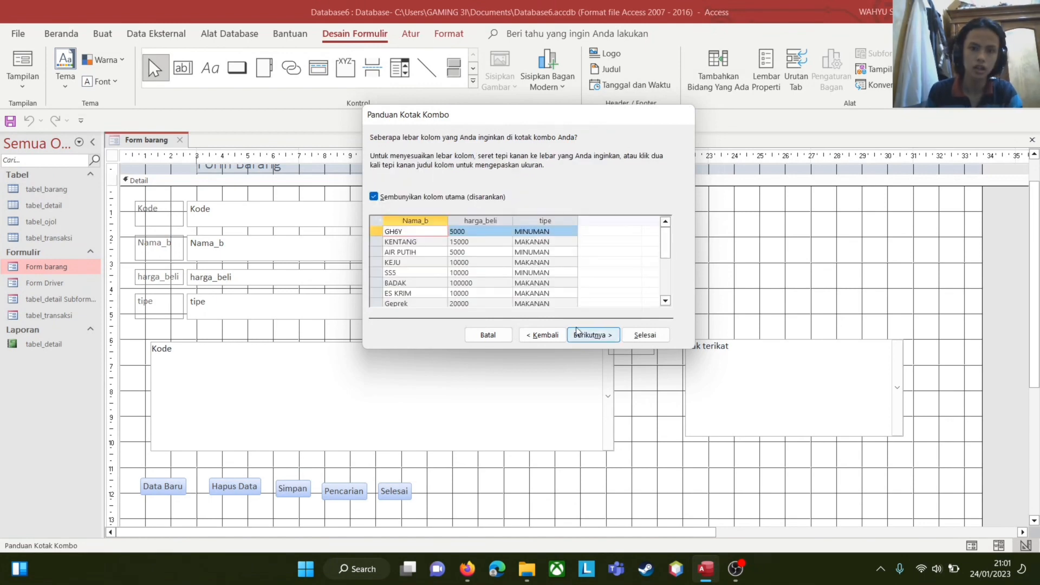
scroll(463, 265, down, 3)
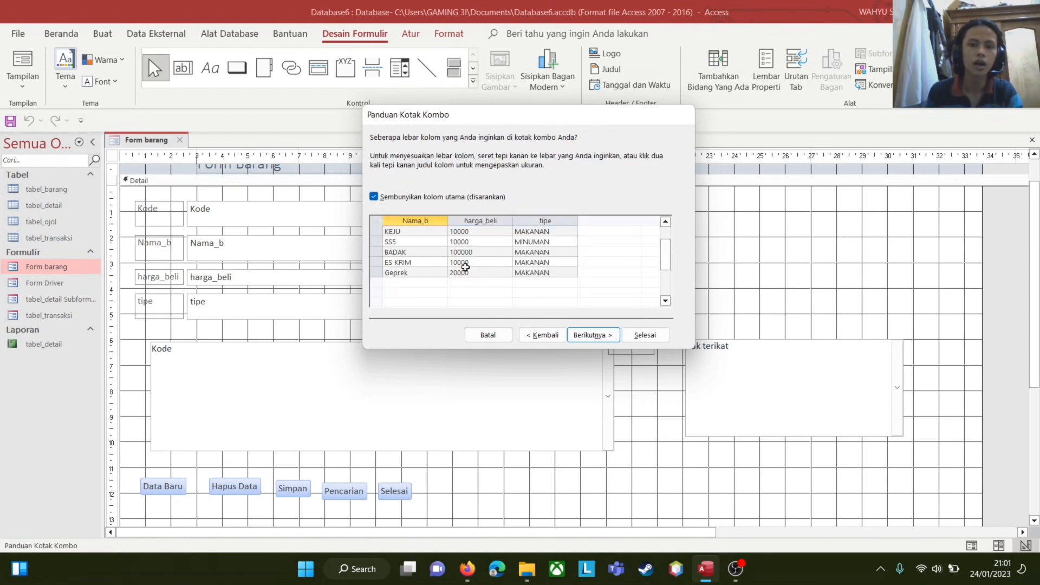
scroll(458, 259, up, 3)
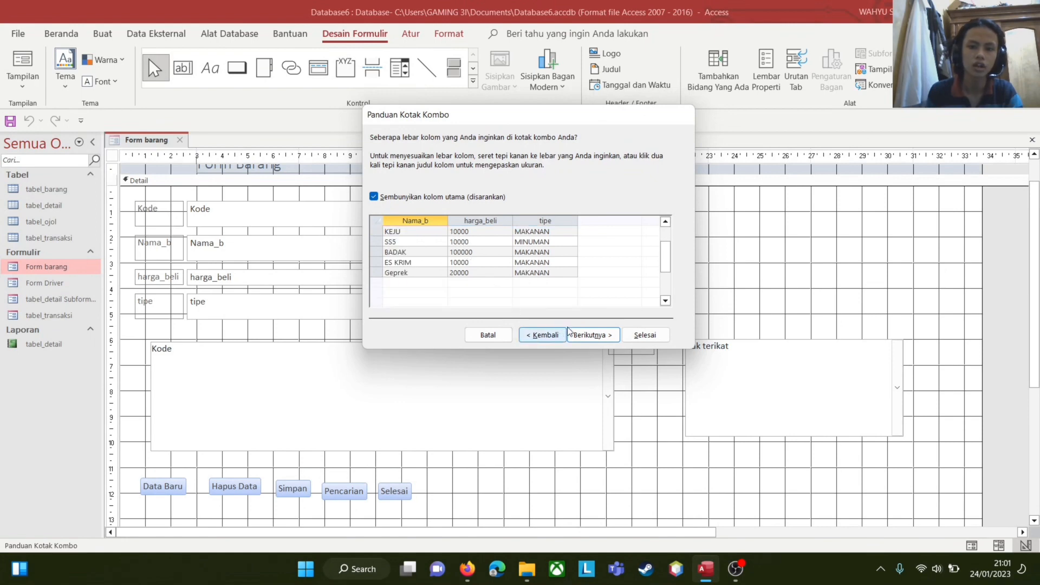
click(583, 337)
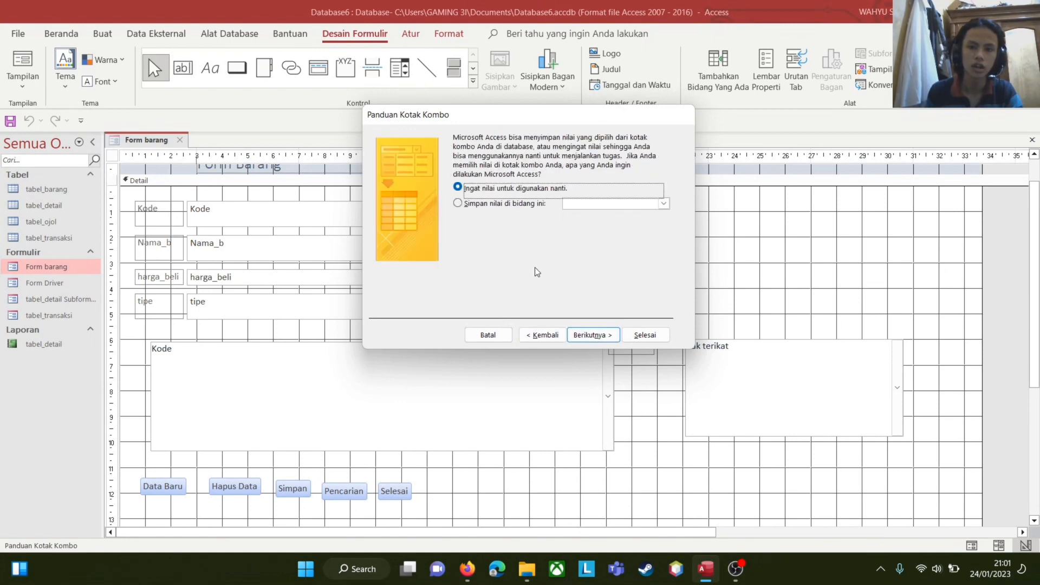
click(501, 203)
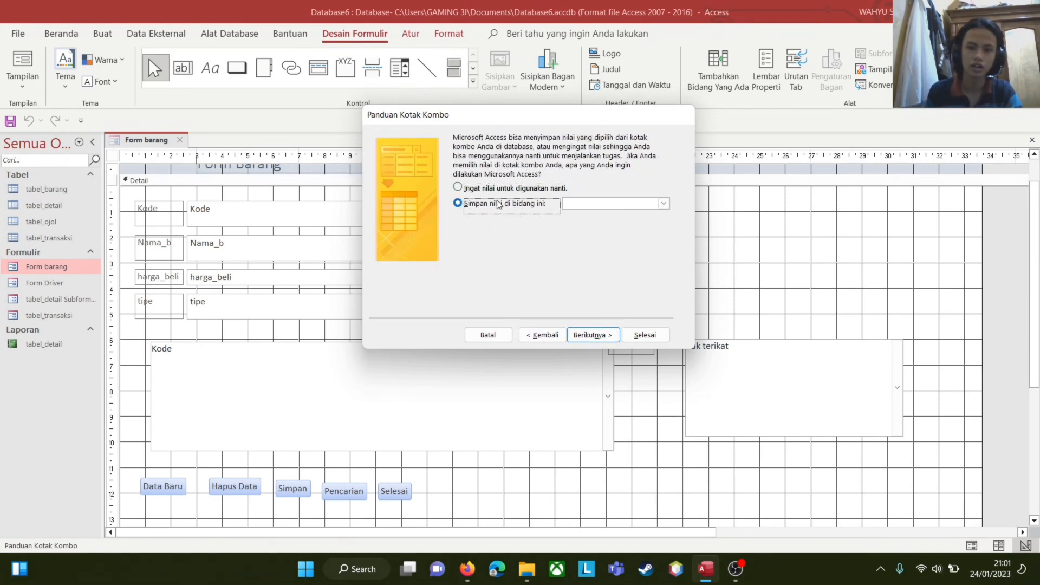
click(664, 204)
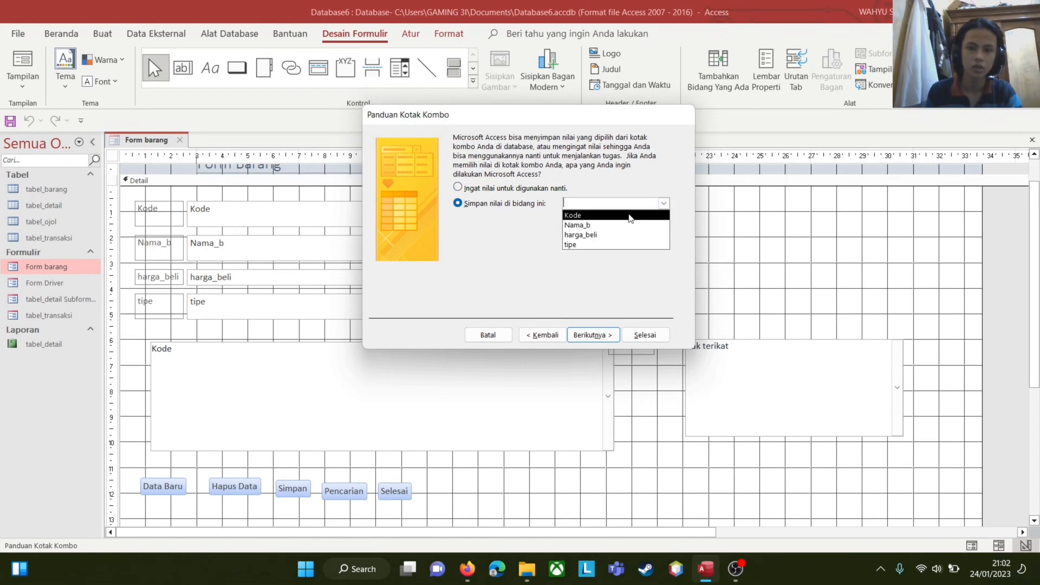
click(608, 216)
click(607, 205)
drag(607, 205, 562, 204)
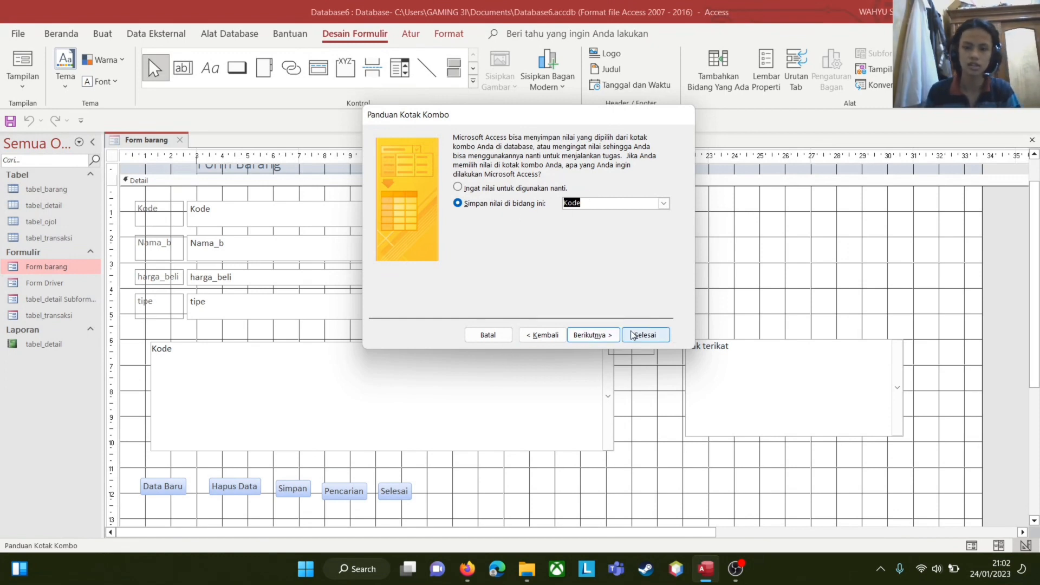
Step: Cancel the combo box wizard and delete the unbound combo box from the form
click(501, 336)
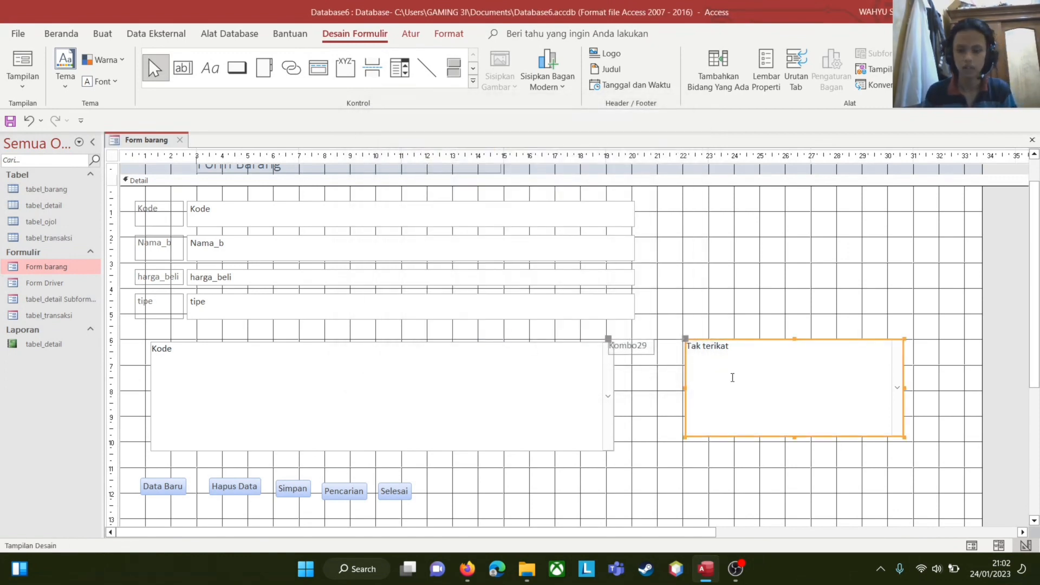
key(Delete)
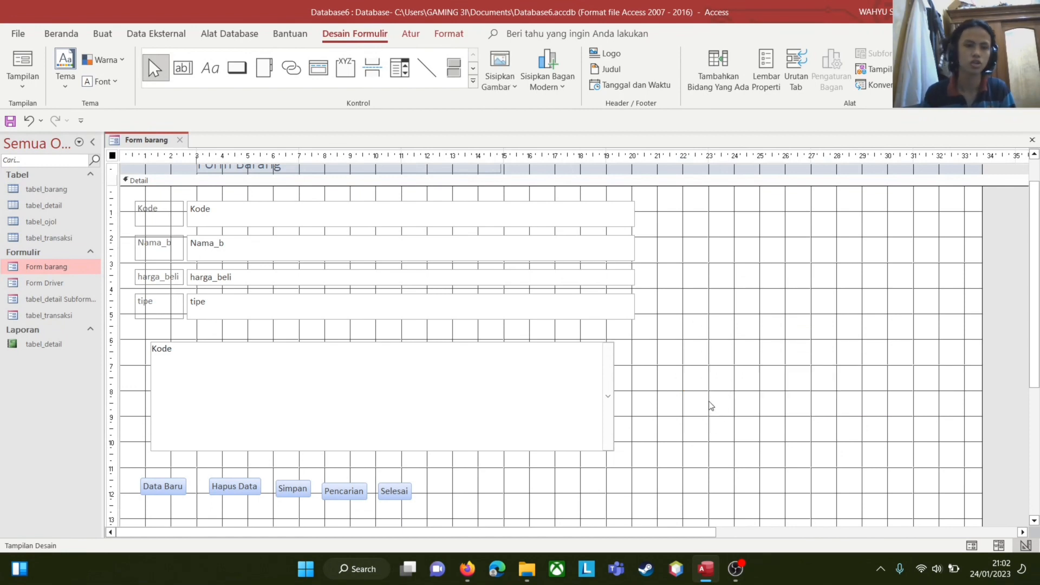
scroll(453, 430, down, 1)
click(165, 464)
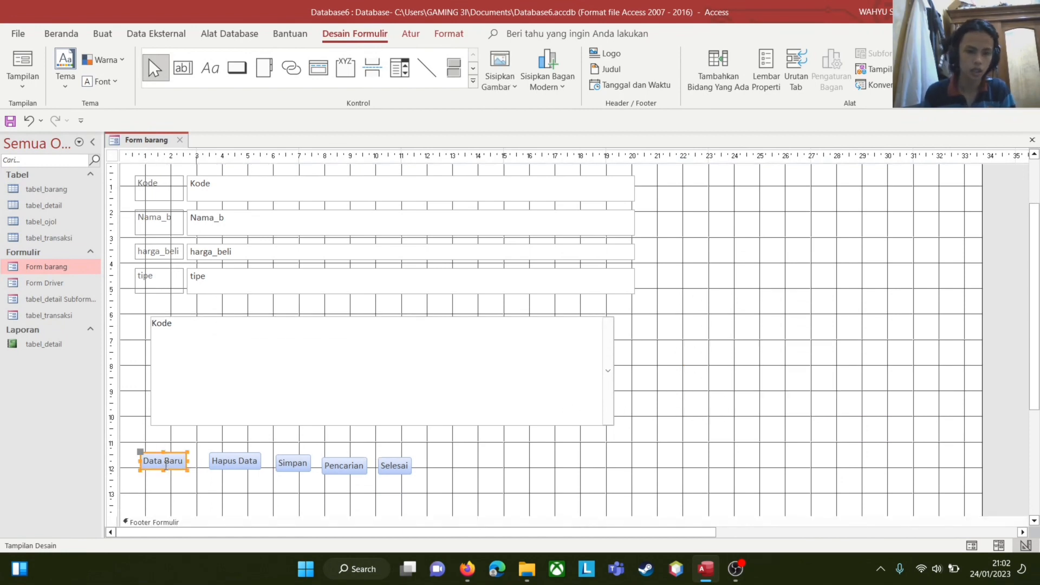
right_click(166, 465)
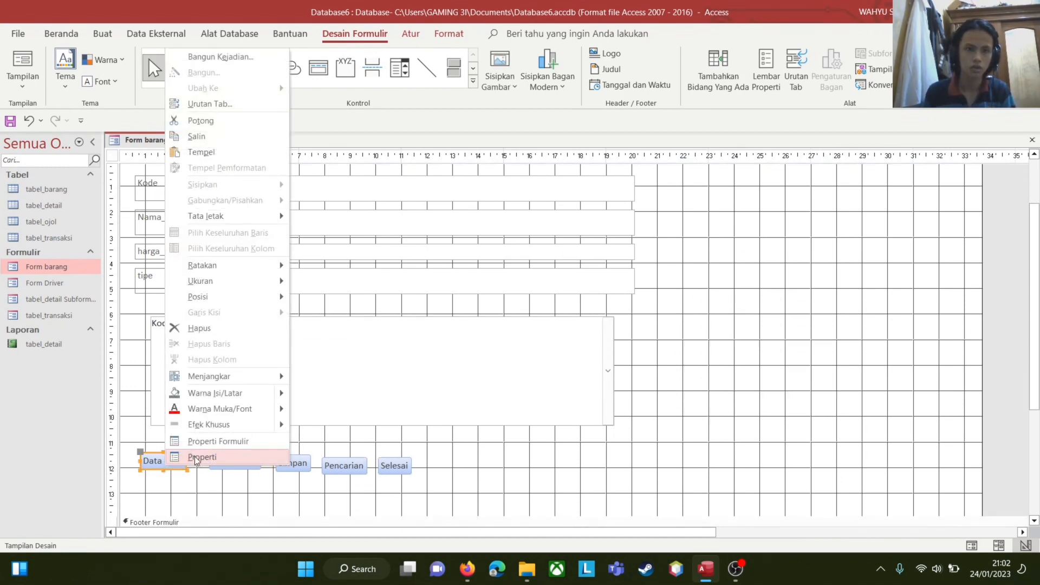
click(911, 354)
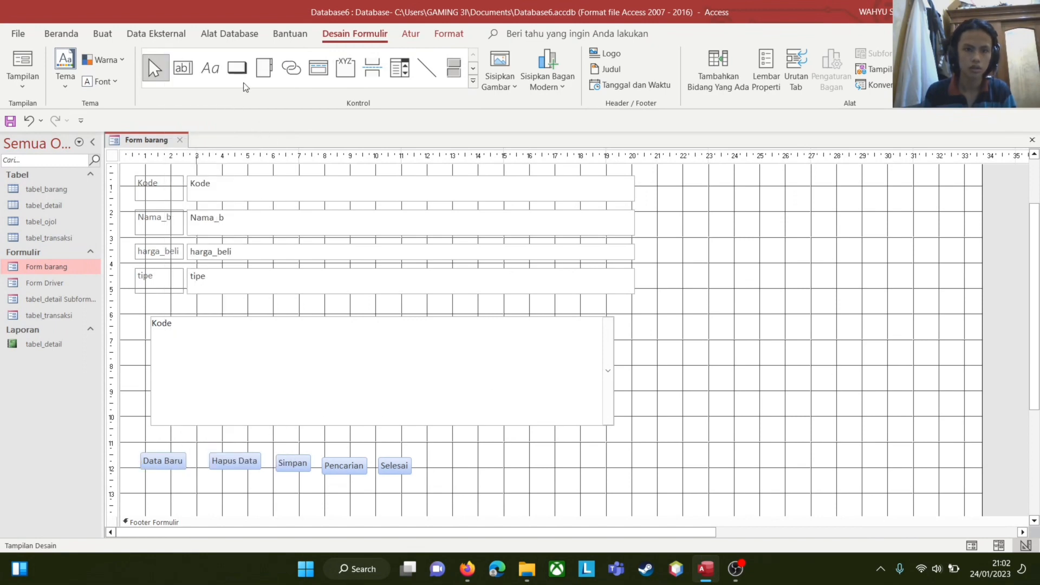
Step: Draw a command button about 1.6 by 0.6 cm in the form's empty area and assign it the Operasi Rekaman action Tambah Rekaman Baru
click(236, 67)
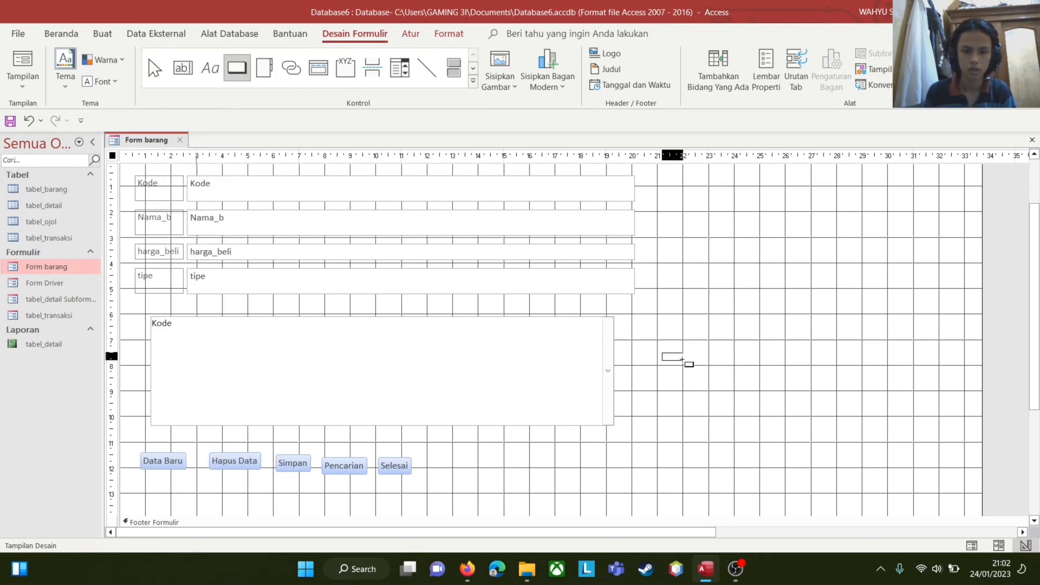
drag(683, 360, 704, 368)
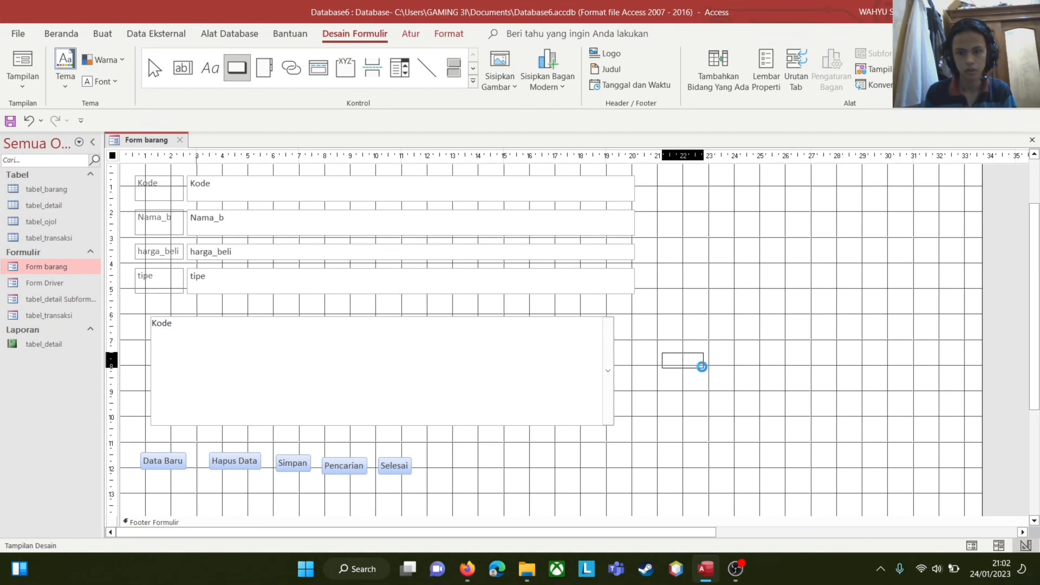
click(493, 226)
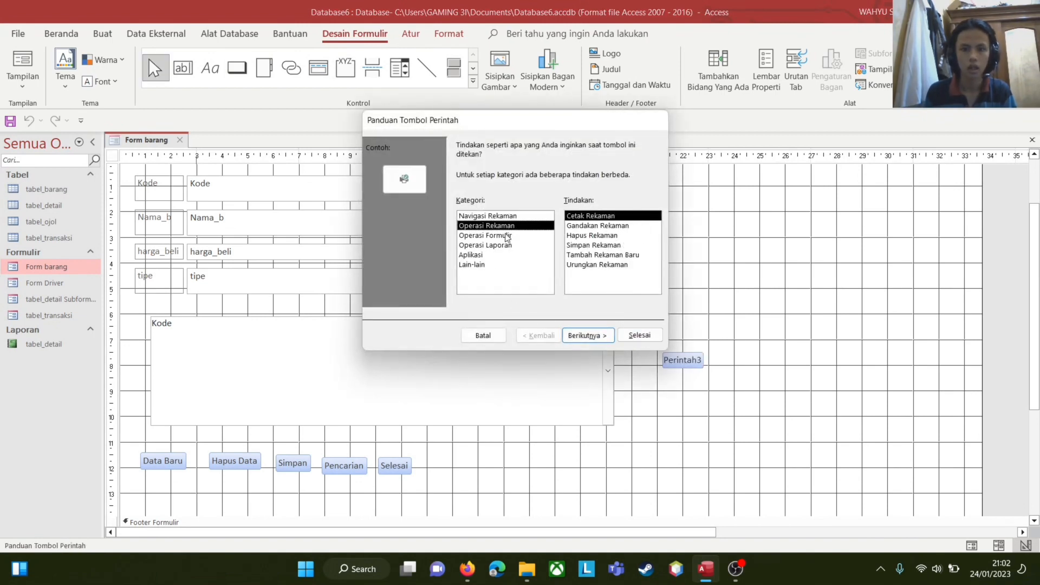
click(596, 255)
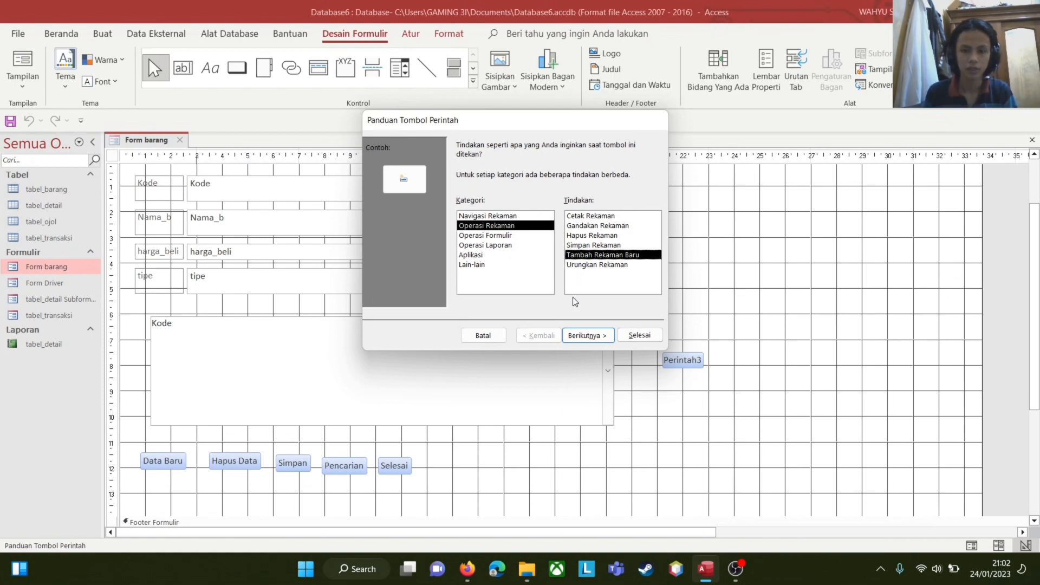
click(582, 336)
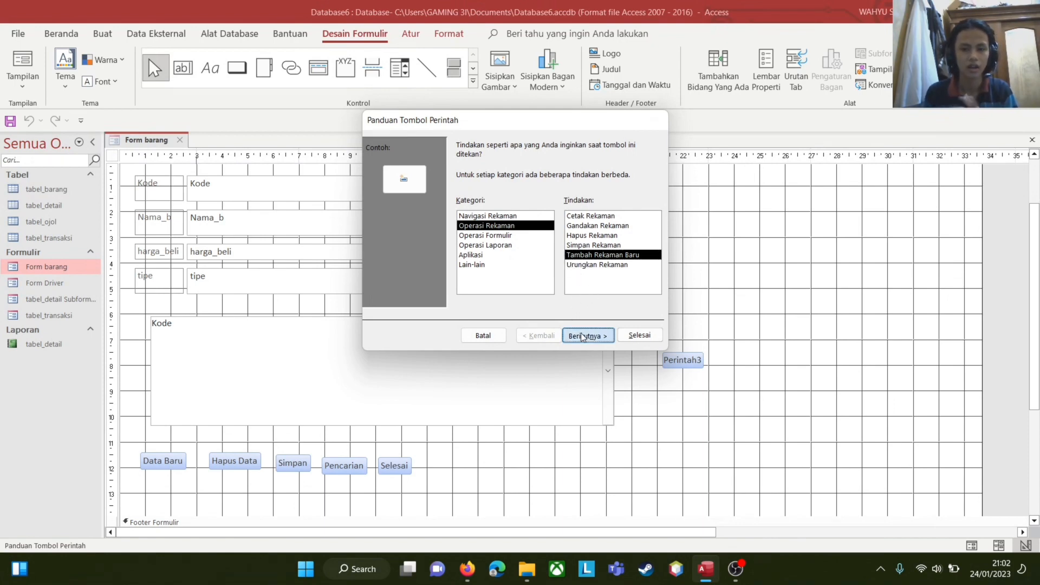
Step: Label the command button with the text Tambah Rekaman instead of a picture and continue to the wizard's naming page
click(482, 208)
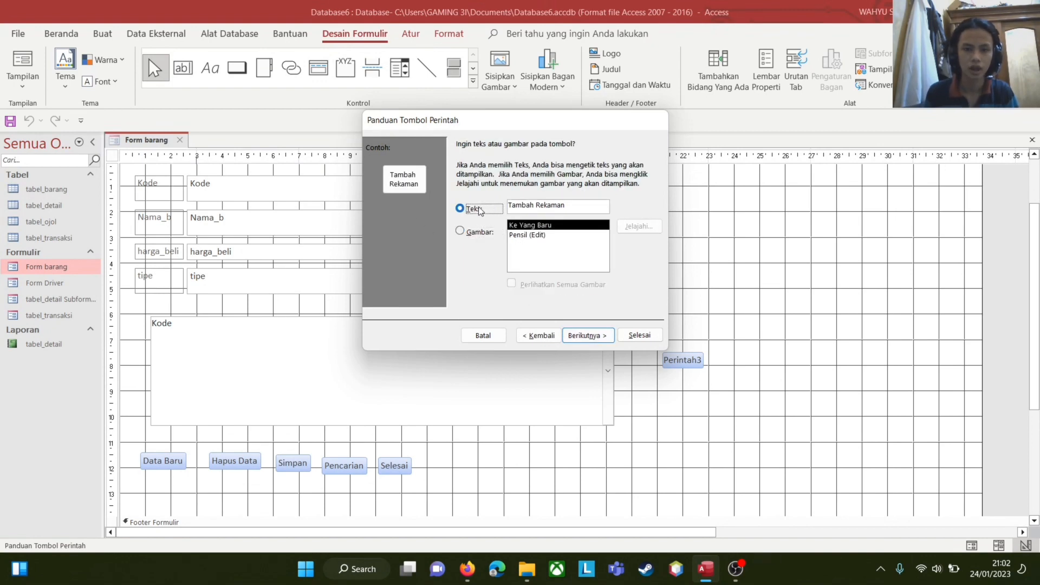
click(583, 337)
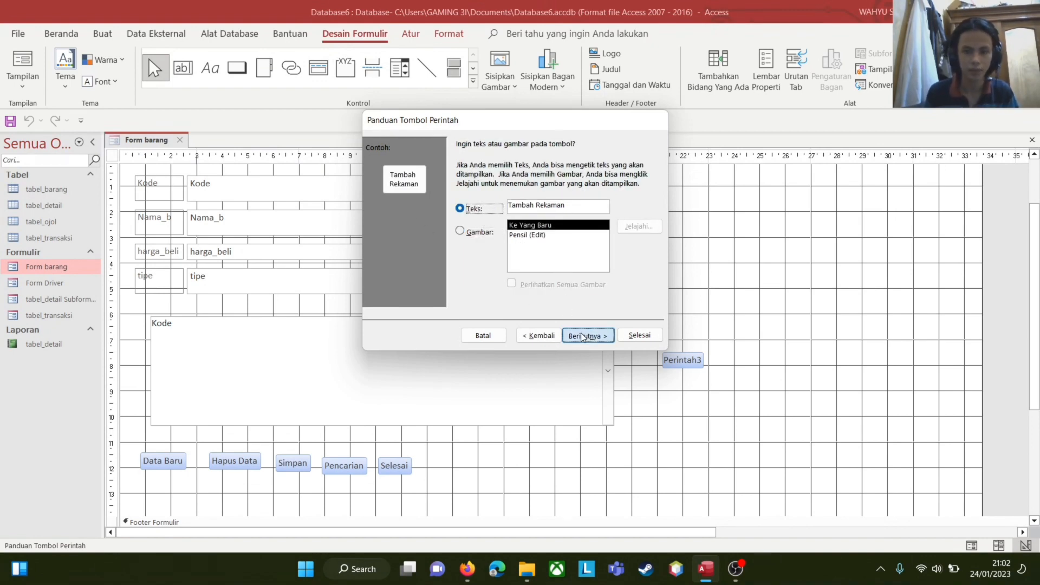
click(588, 336)
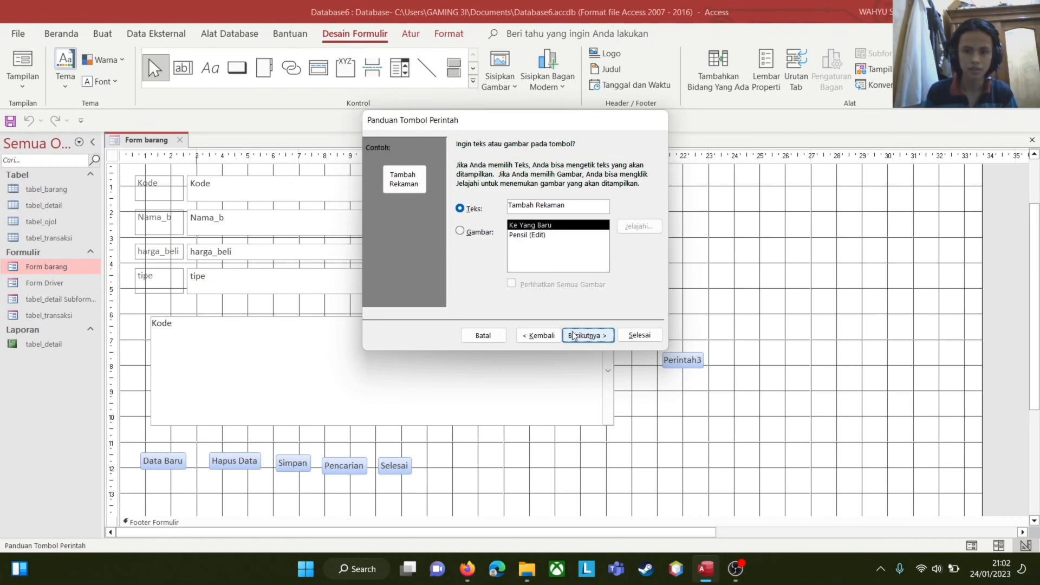
click(574, 336)
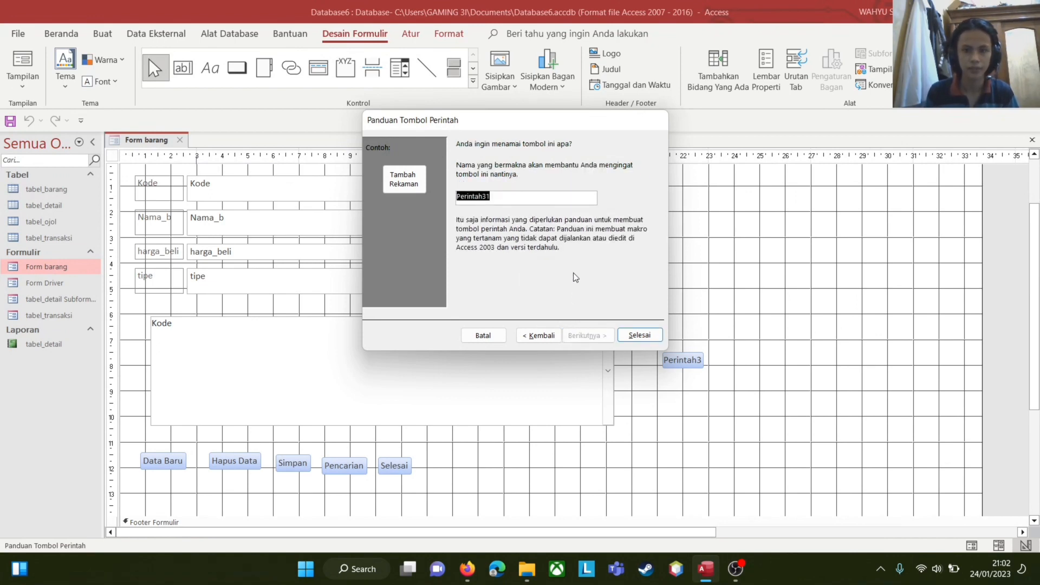
Step: Cancel the command button wizard and delete the unfinished Tambah Rekaman button from the form
click(483, 336)
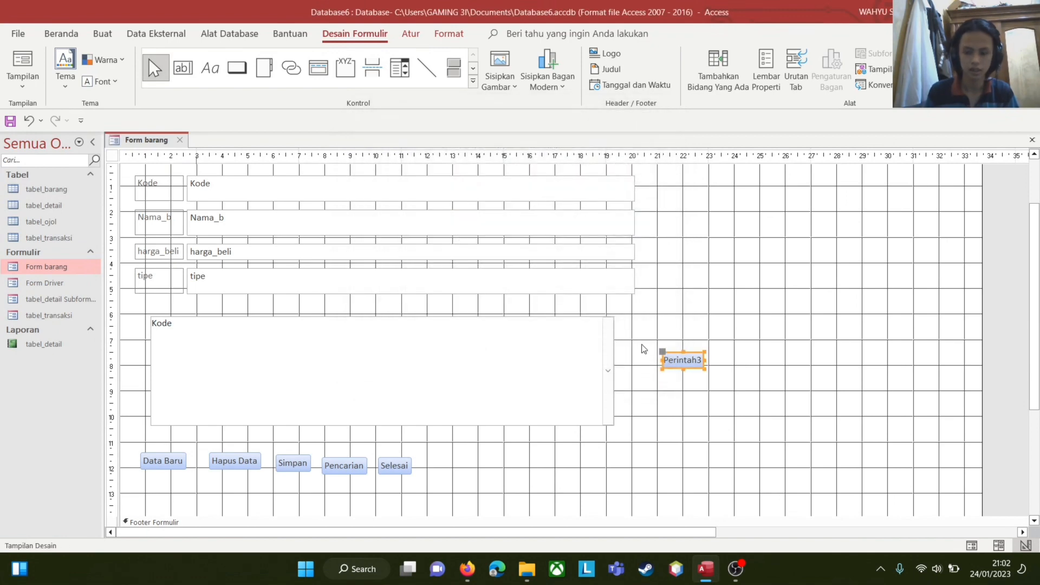
key(Delete)
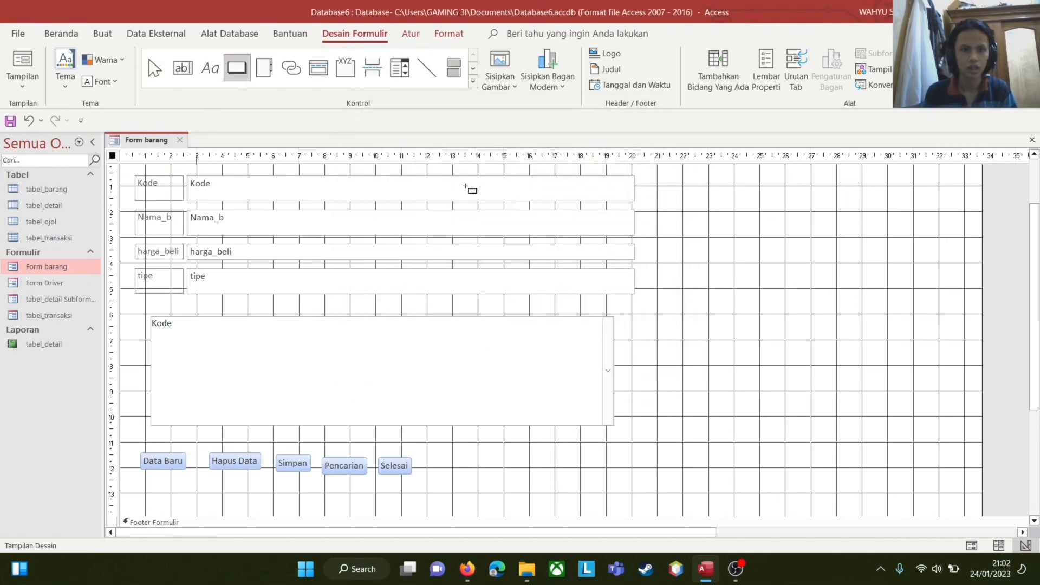
Step: Draw another command button about 1.7 by 0.7 cm in the form's empty area and select the Operasi Rekaman action Hapus Rekaman
click(246, 74)
drag(679, 305, 722, 322)
click(462, 226)
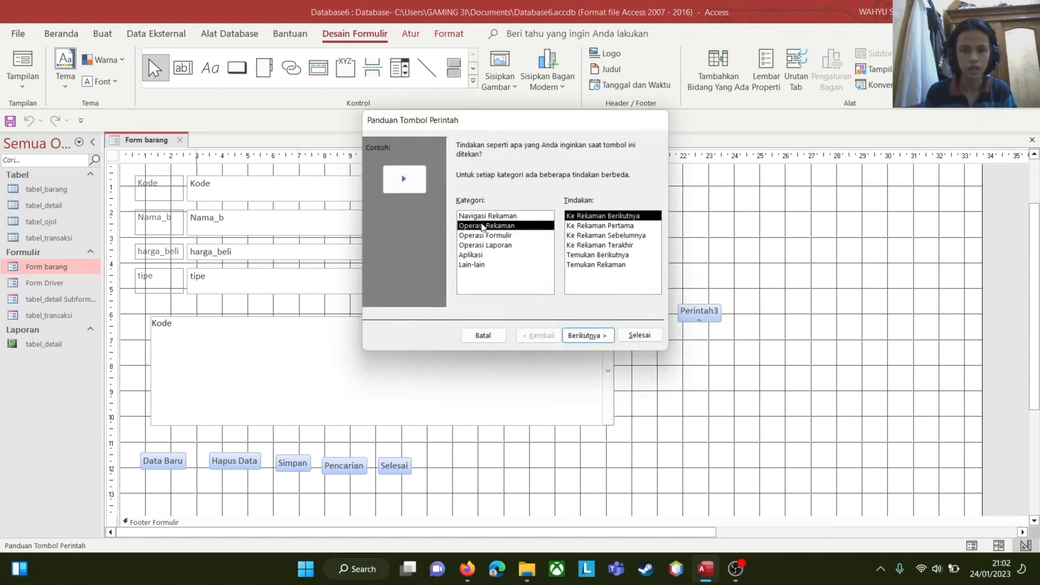
click(495, 235)
click(496, 218)
click(500, 226)
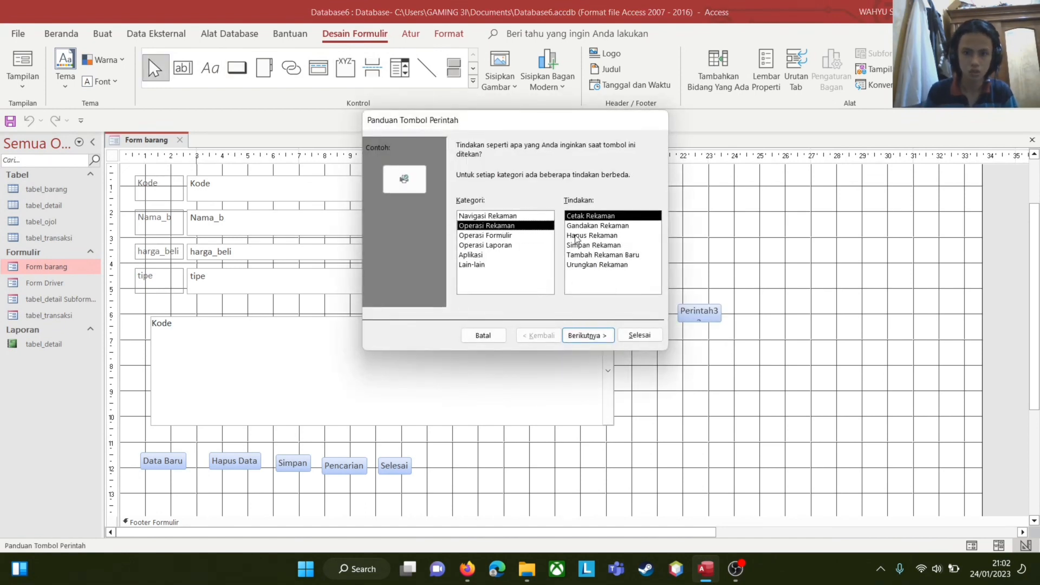
click(590, 236)
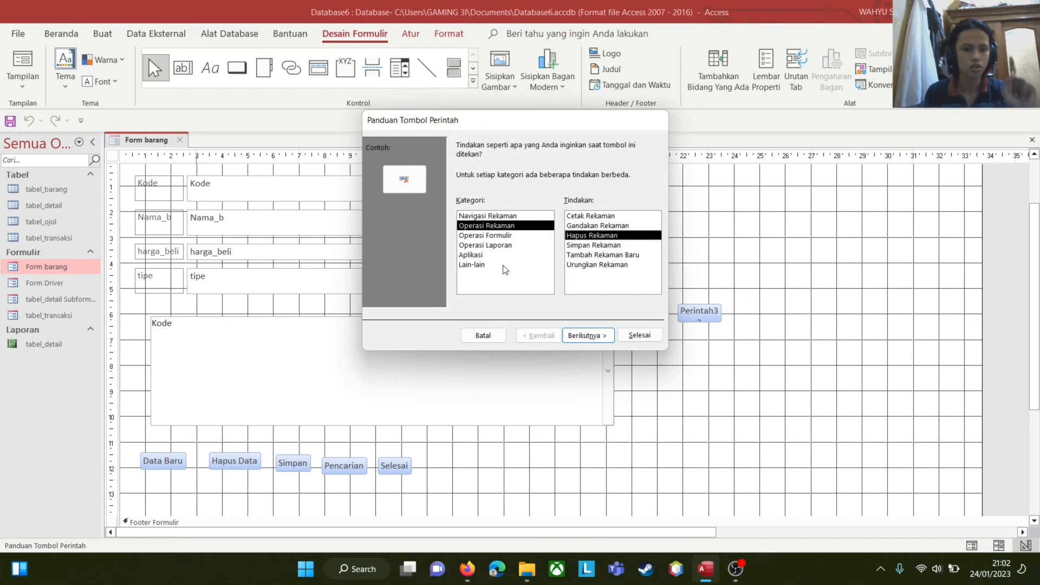
Step: Switch the button's action to Segarkan Data Formulir in the Operasi Formulir category
click(291, 467)
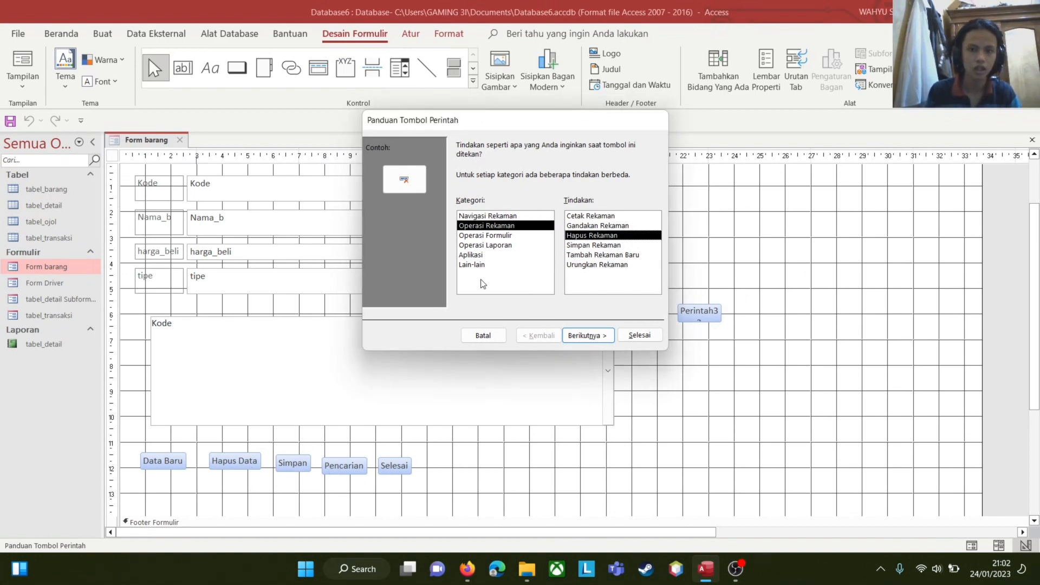
click(495, 236)
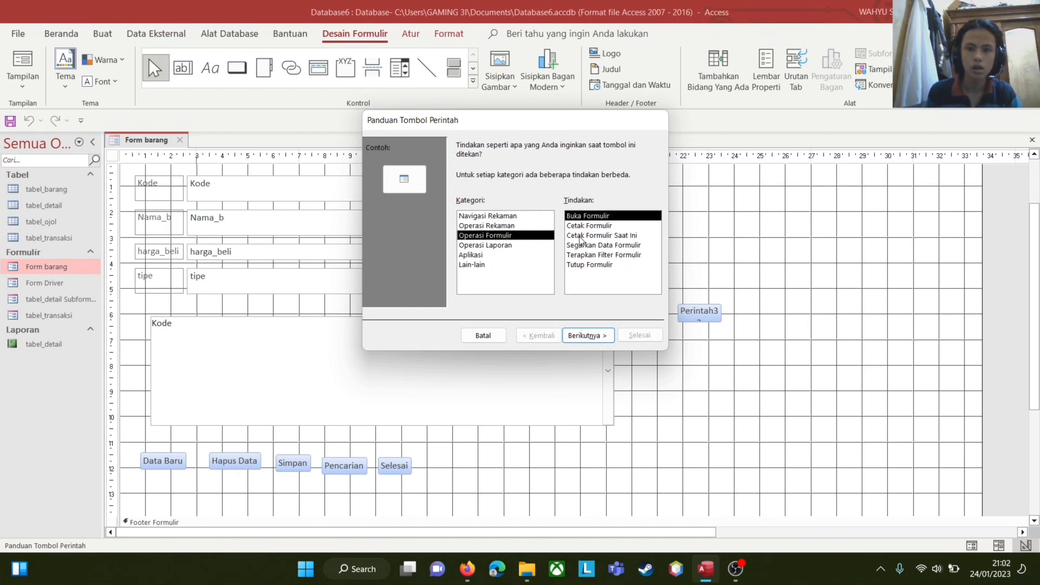
click(593, 255)
click(596, 245)
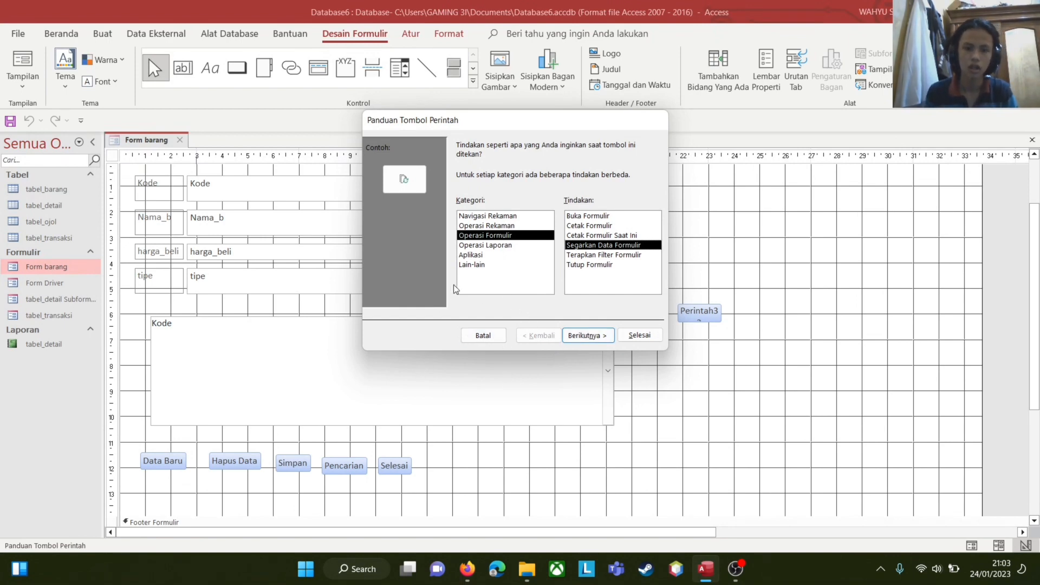
Step: Compare the actions offered in the wizard's record navigation, record operation, form operation and report operation categories
click(479, 226)
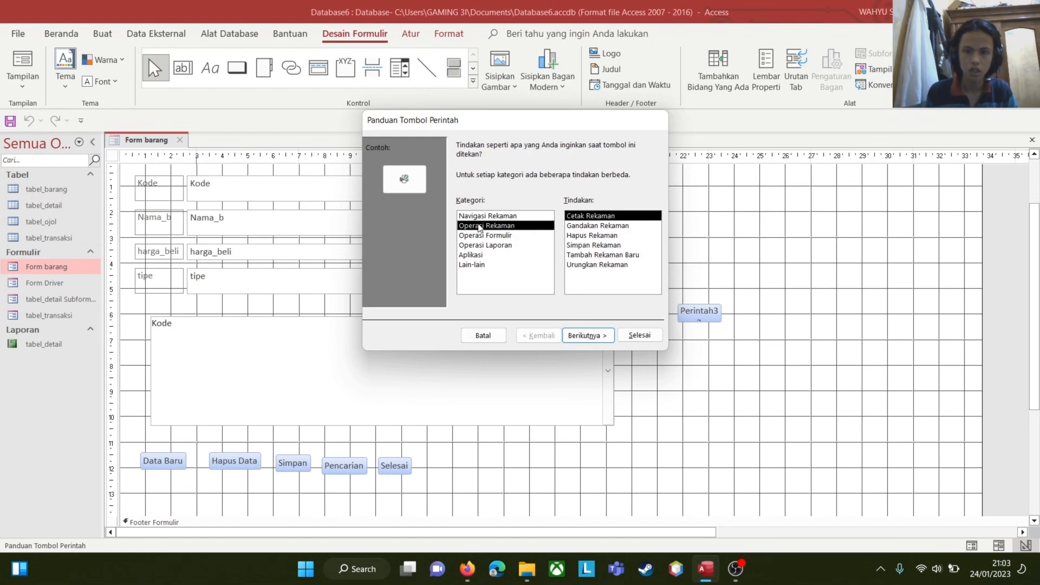
click(486, 218)
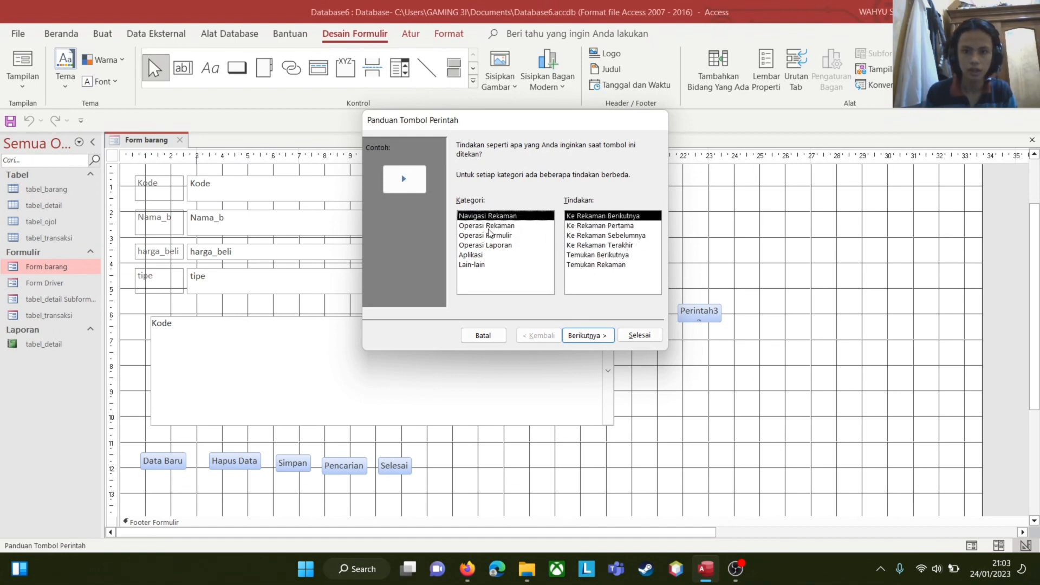
click(488, 225)
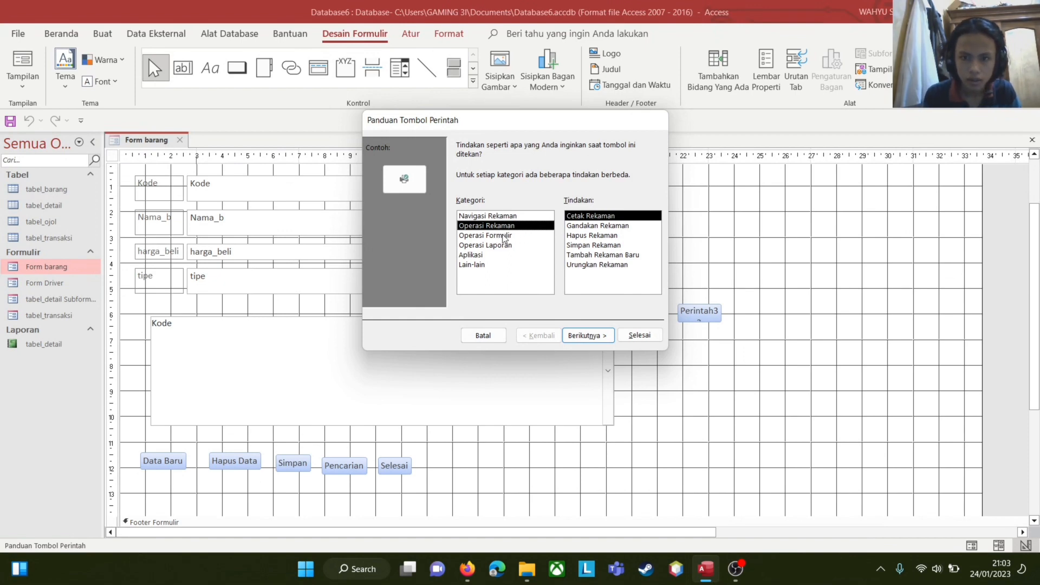
click(504, 238)
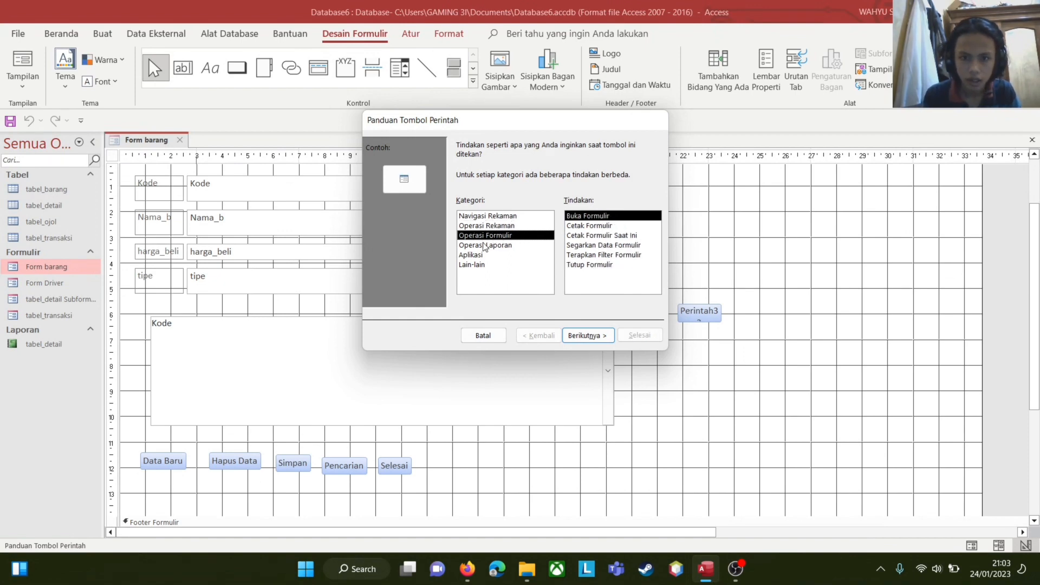
click(485, 247)
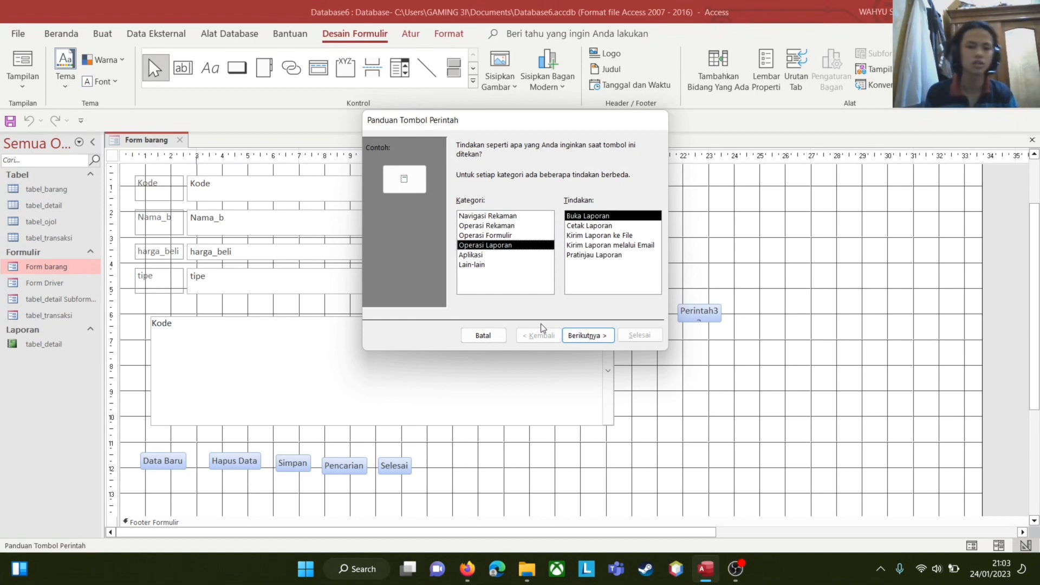
click(490, 225)
click(499, 243)
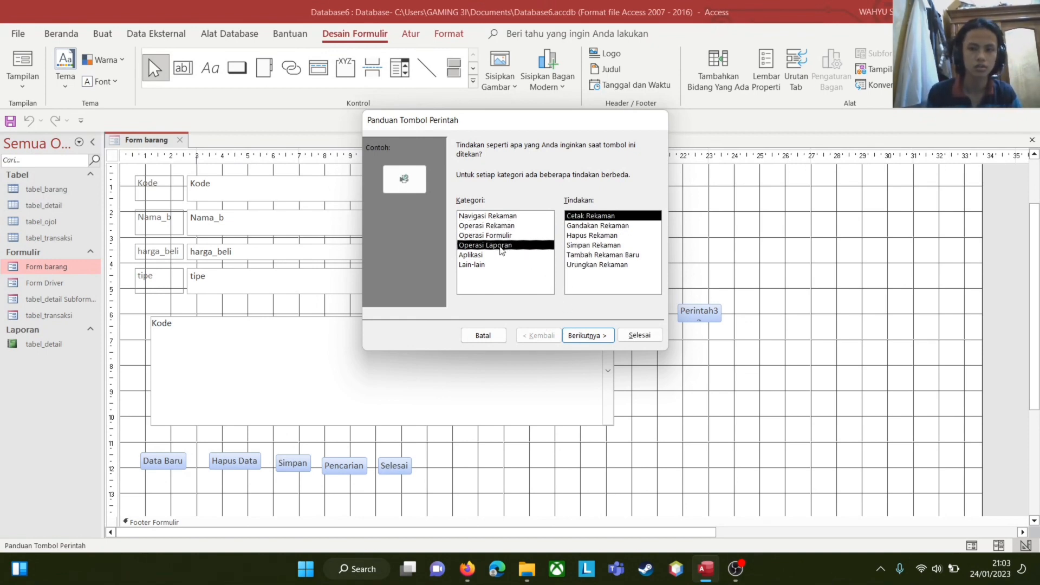
Step: Pick the Operasi Formulir action Tutup Formulir, but cancel the wizard and delete the new button from the form
click(500, 236)
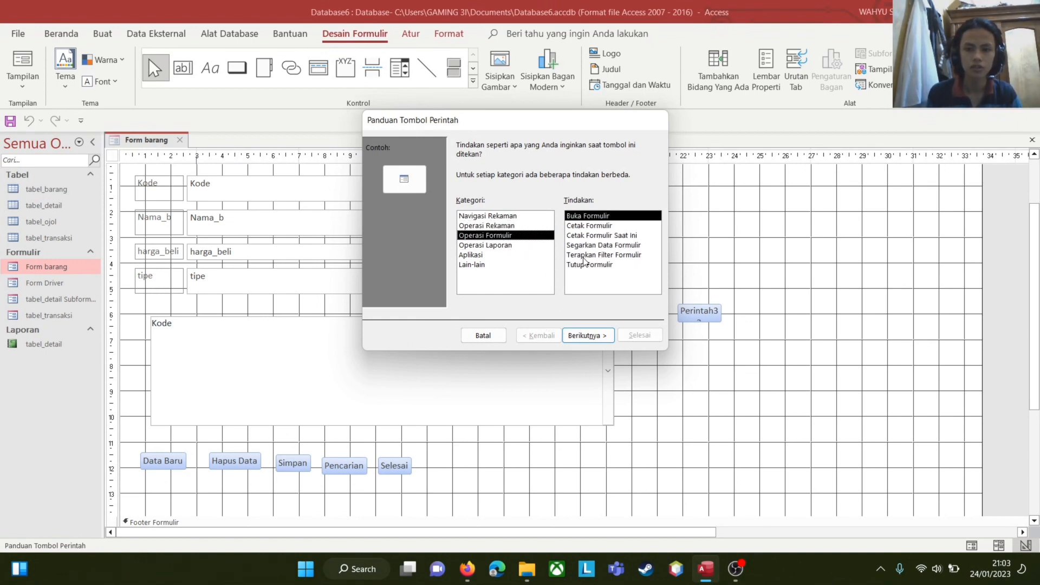
click(588, 264)
click(493, 336)
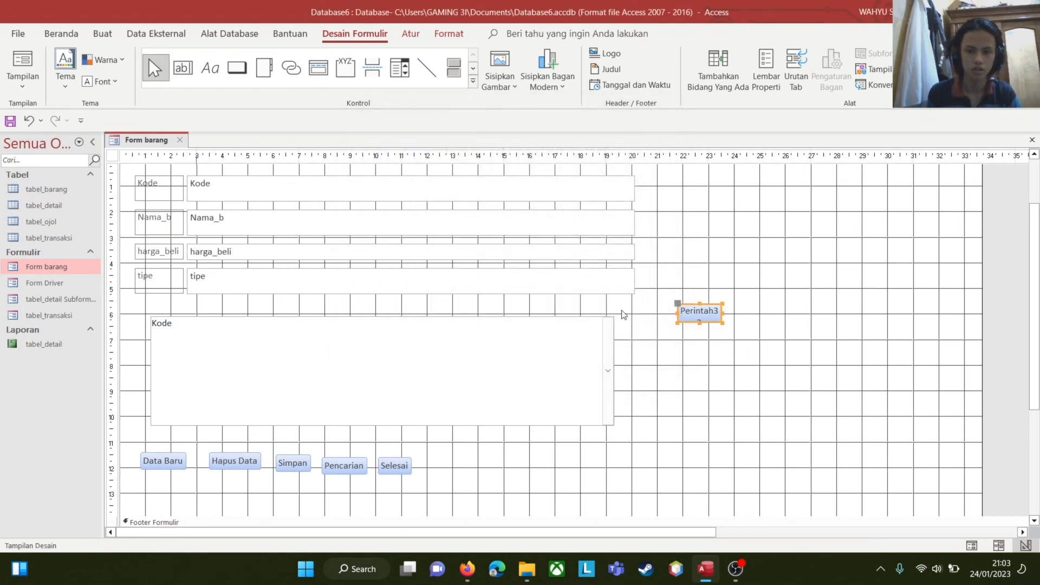
key(Delete)
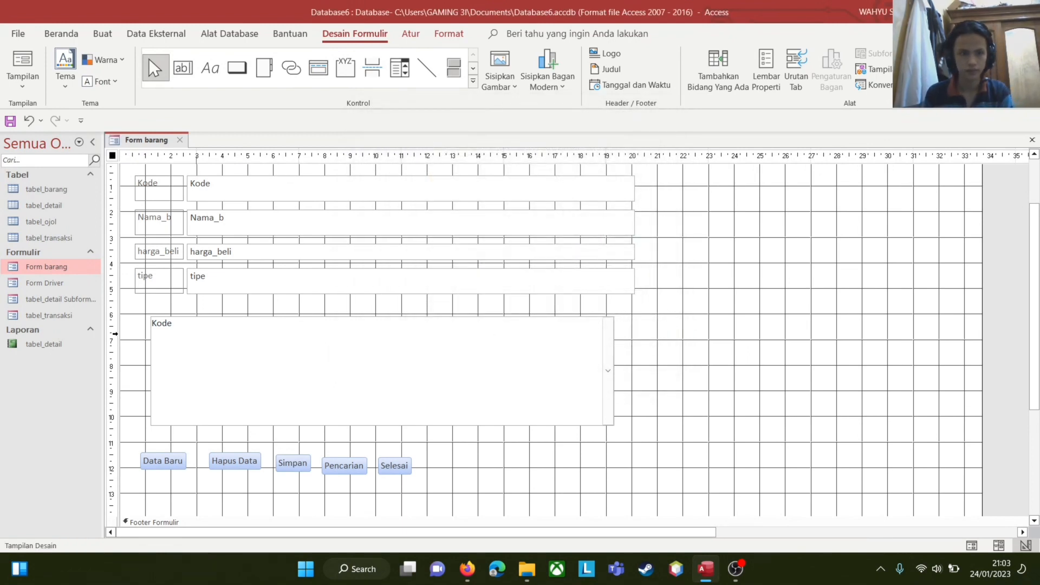
Step: Open Form Driver and look over its fields, combo box and command buttons
click(70, 283)
double_click(70, 283)
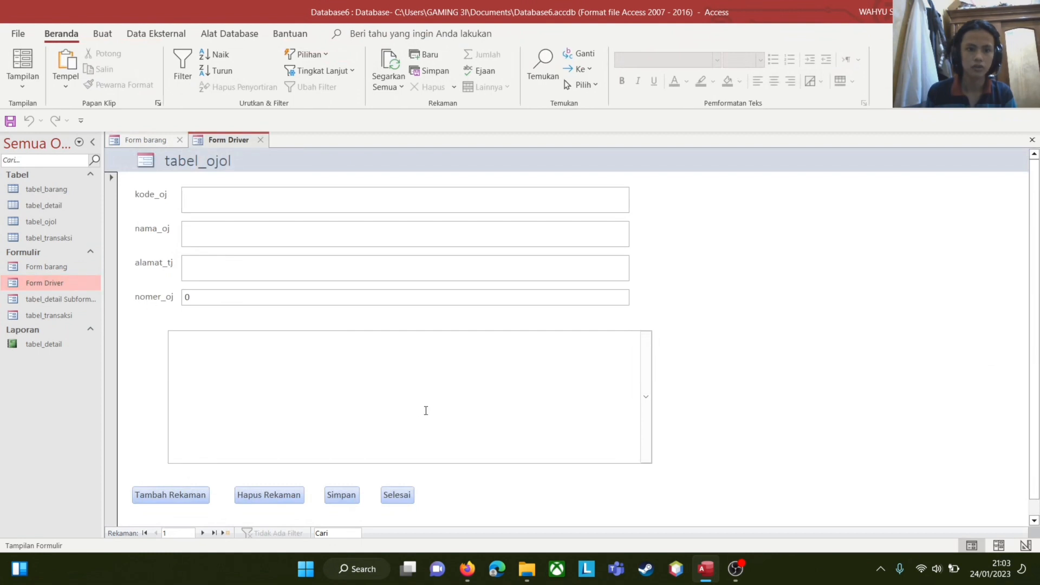
scroll(478, 426, down, 1)
scroll(478, 426, up, 1)
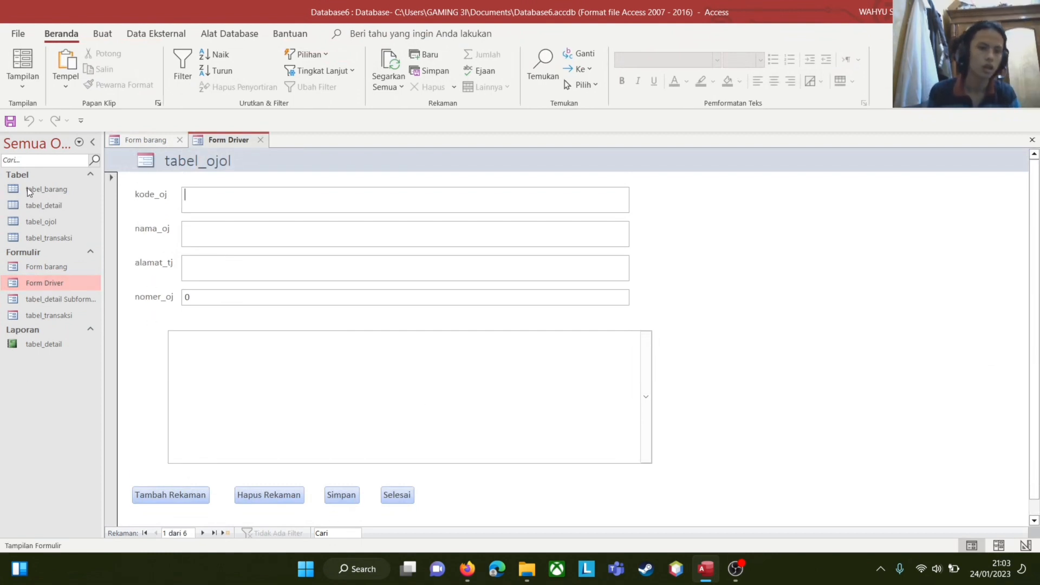
Step: Close Form barang without saving its design changes, and close Form Driver as well
click(180, 140)
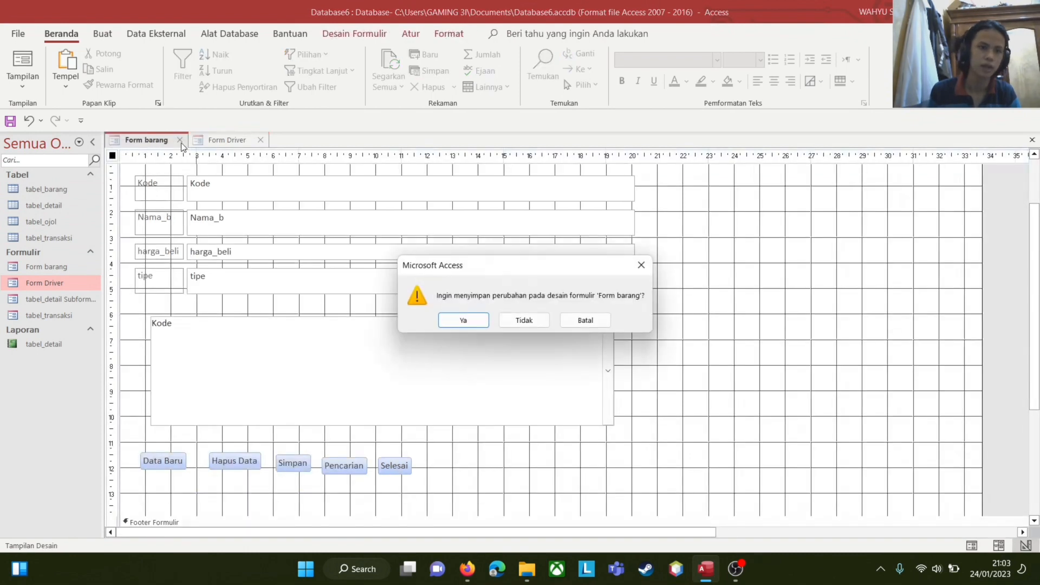
click(518, 319)
click(175, 141)
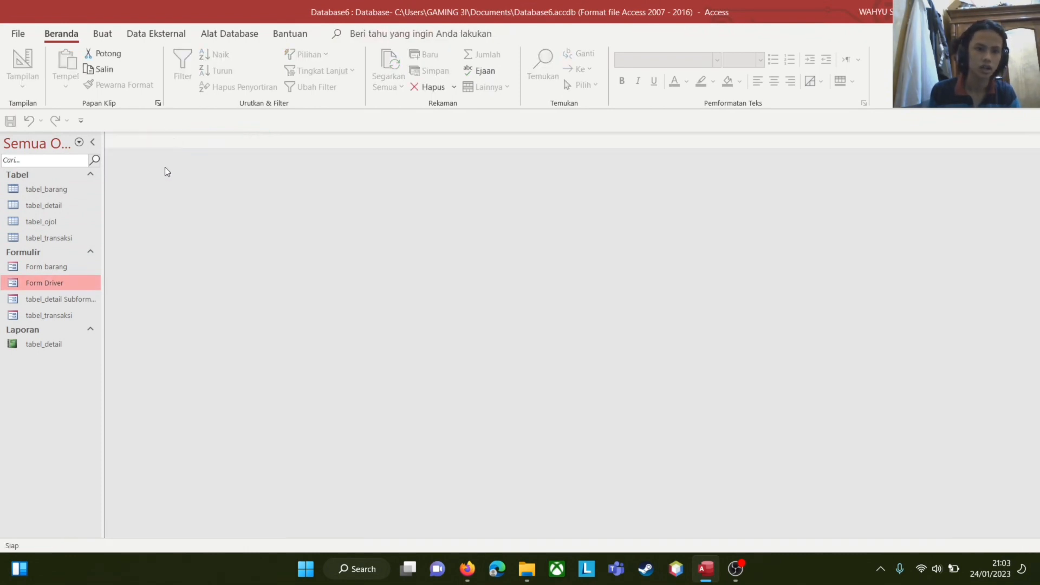
Step: Reopen Form Driver and examine the driver list offered by its combo box
double_click(68, 286)
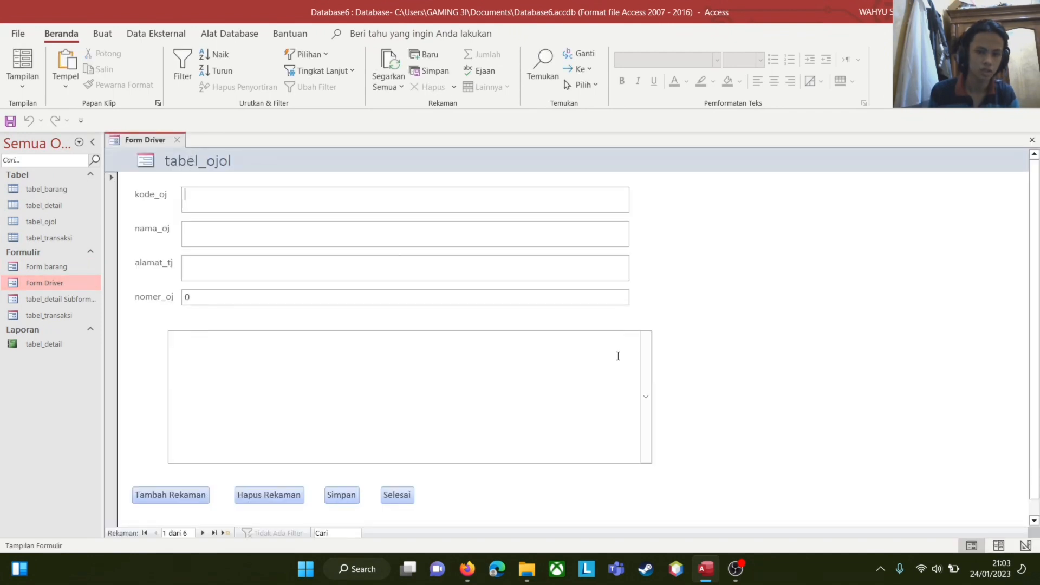
click(646, 362)
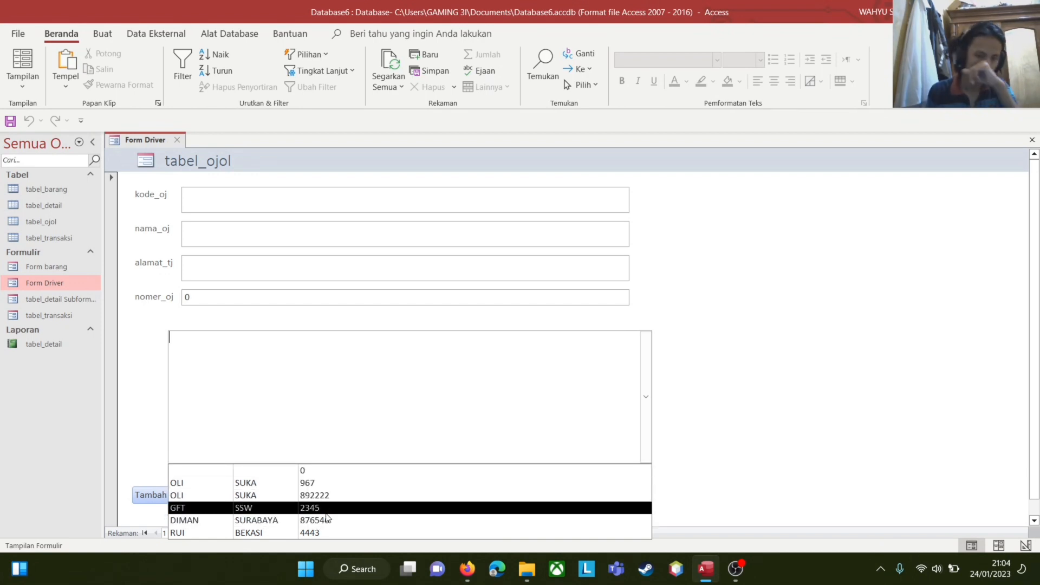
click(787, 419)
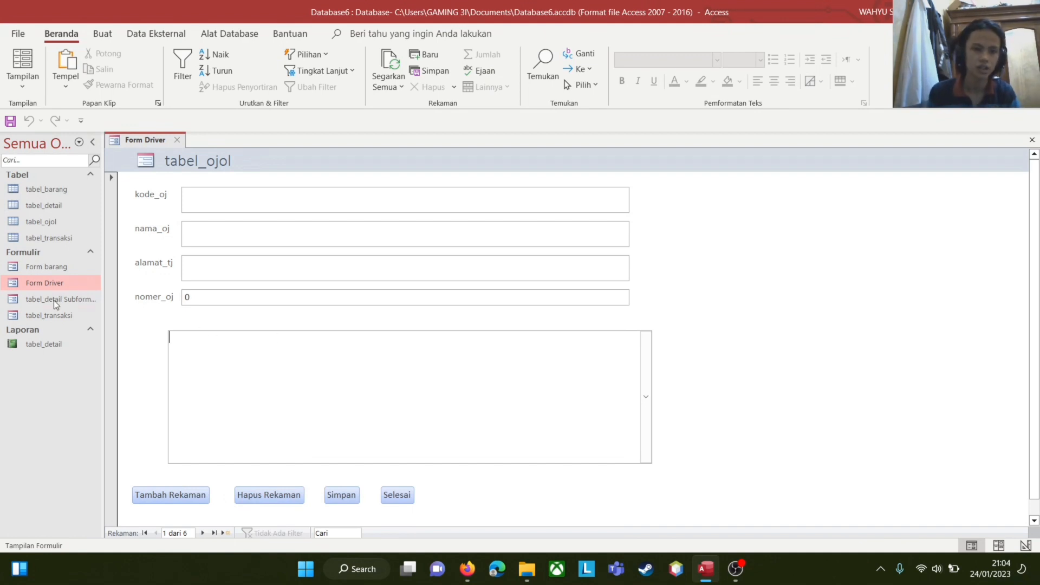
Step: Open the tabel_transaksi form and widen the object list so the full object names fit
double_click(43, 316)
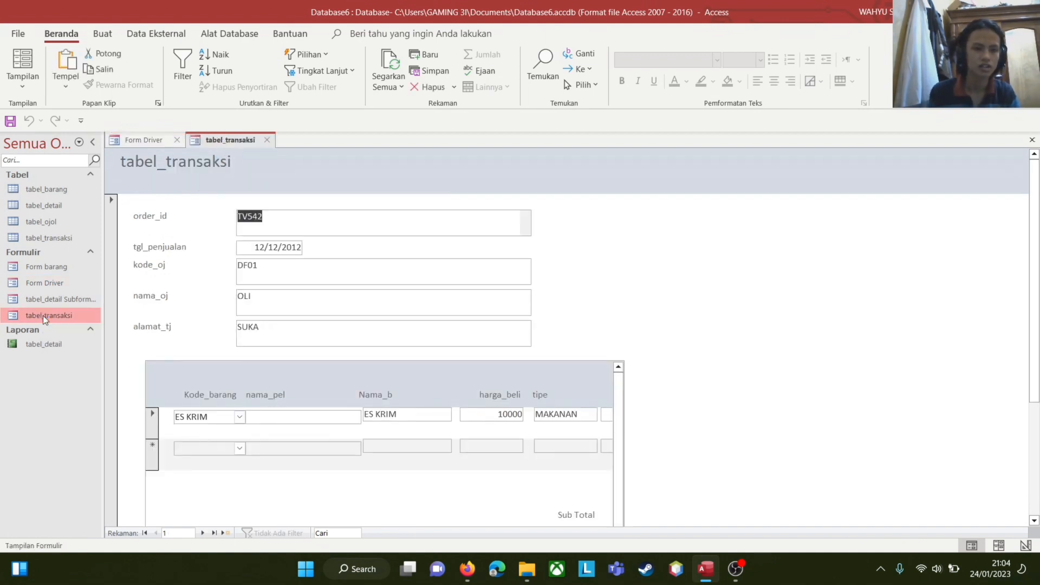
drag(102, 275, 133, 276)
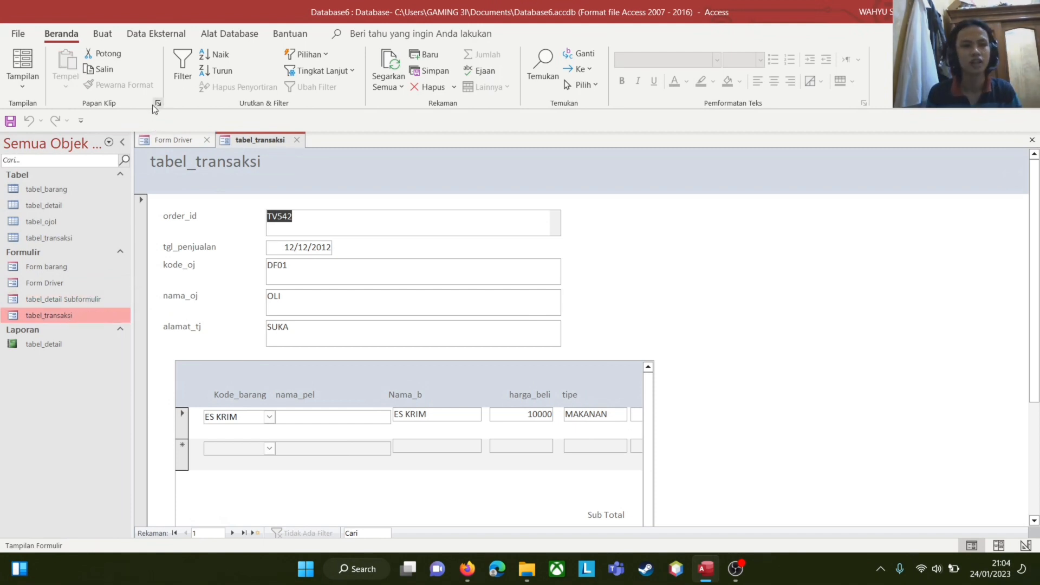
Step: Start the Form Wizard and add all fields of tabel_barang (Kode, Nama_b, harga_beli, tipe) to the new form
click(101, 35)
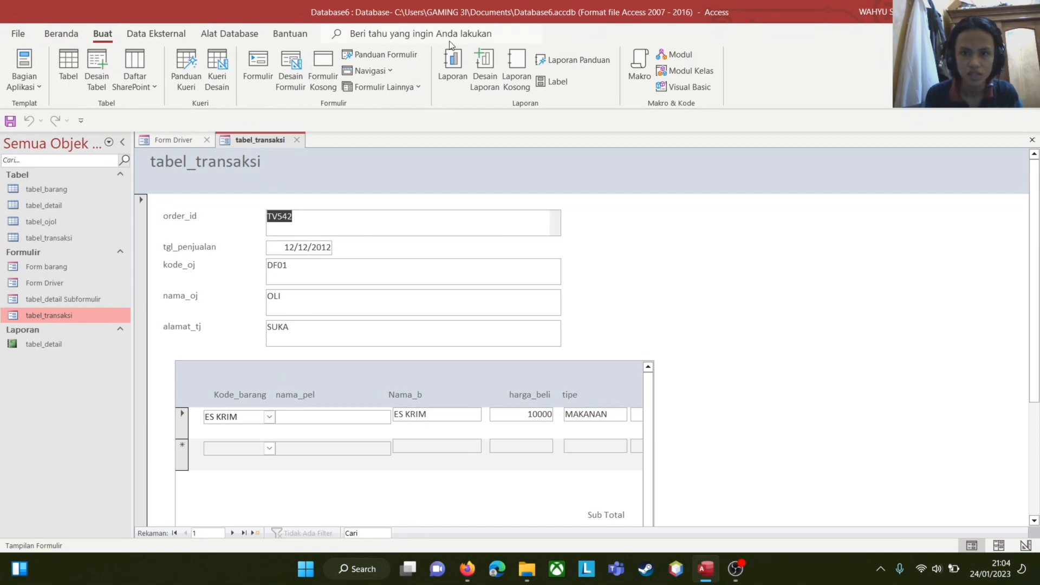
click(382, 55)
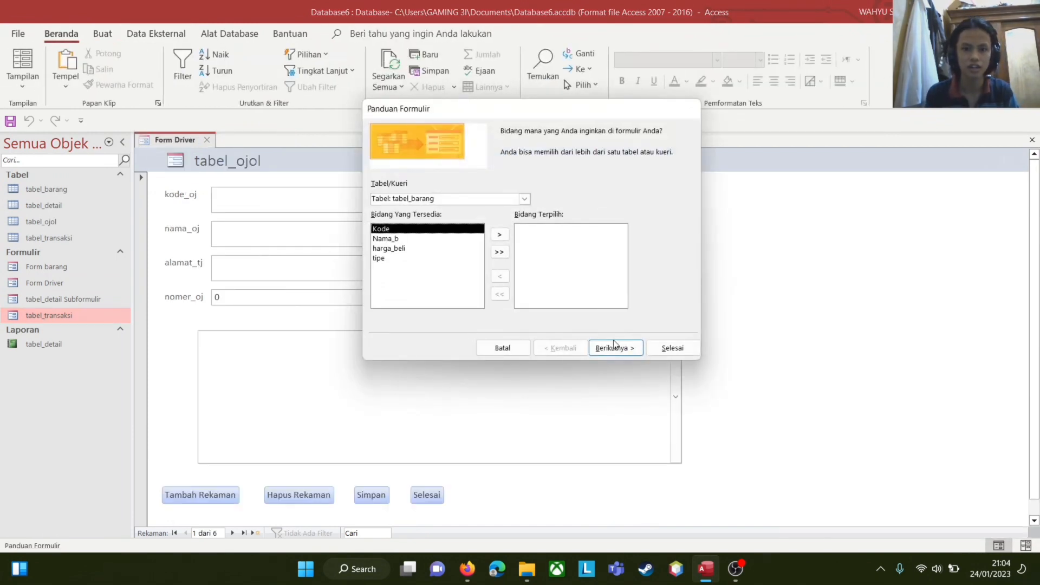
click(619, 350)
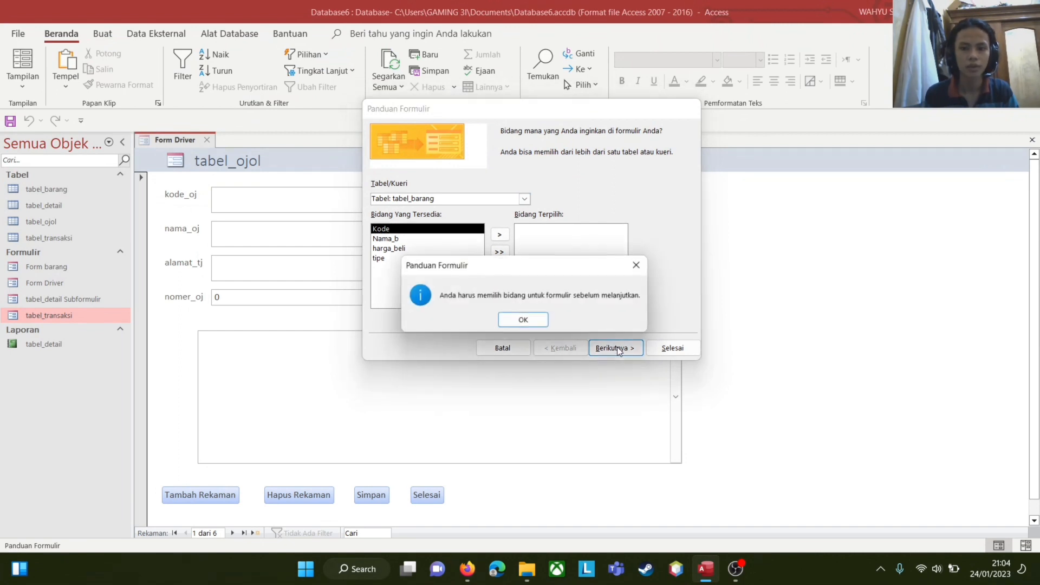
click(638, 265)
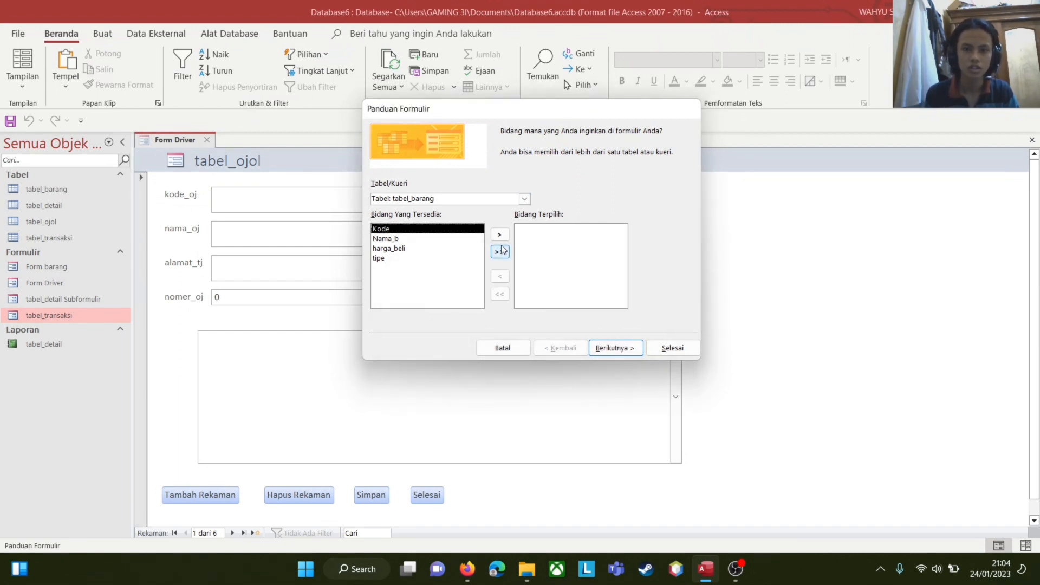
click(500, 252)
Step: Add all fields of tabel_detail (order_id, Kode_barang, nama_pel, qty) to the new form's selected fields
click(524, 199)
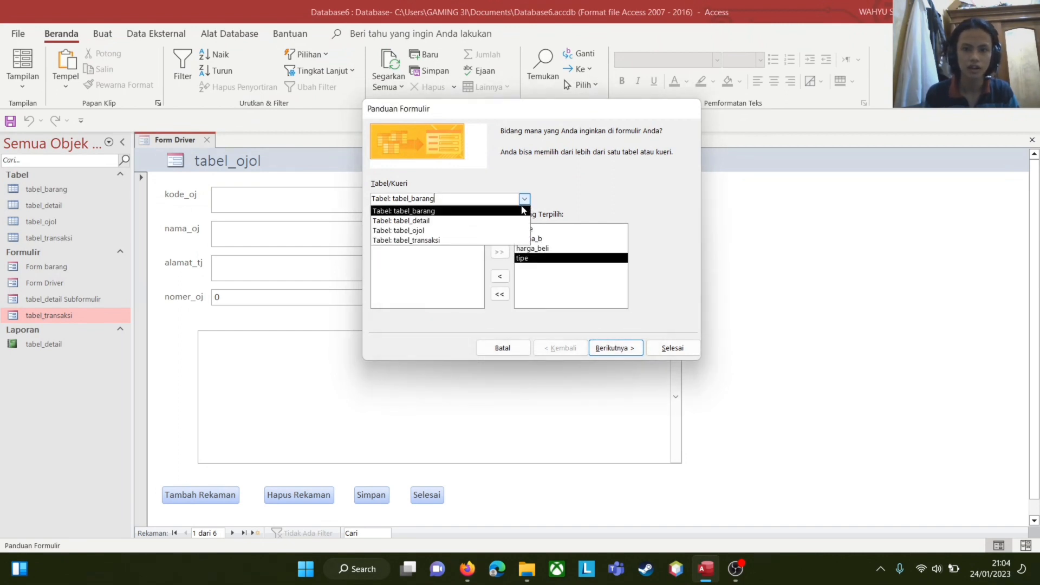
click(487, 220)
click(500, 252)
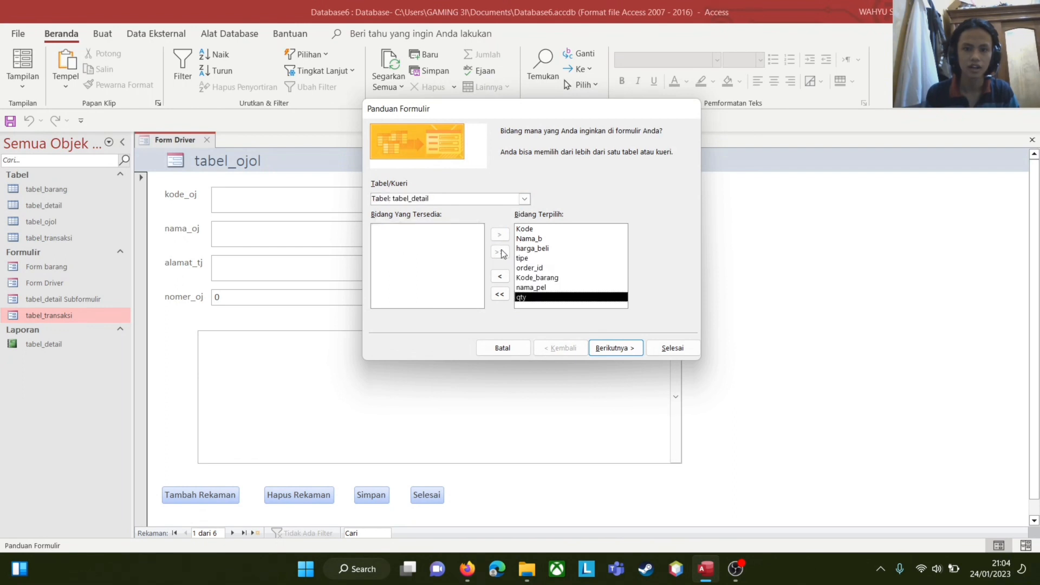
Step: Compare viewing the data by tabel_detail and by tabel_barang, keeping tabel_barang as the basis of a form with subform
click(616, 348)
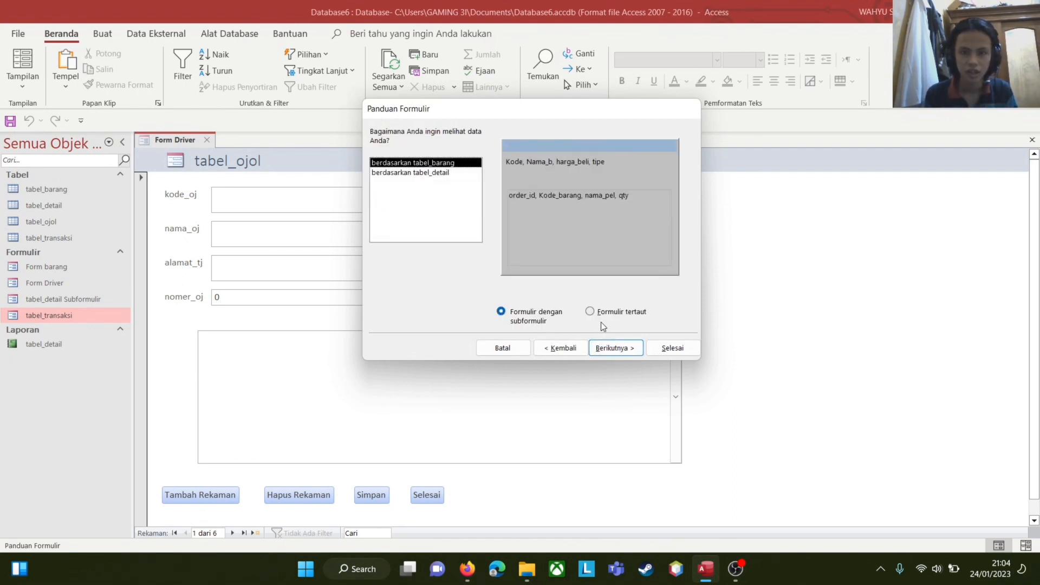
click(431, 173)
click(429, 163)
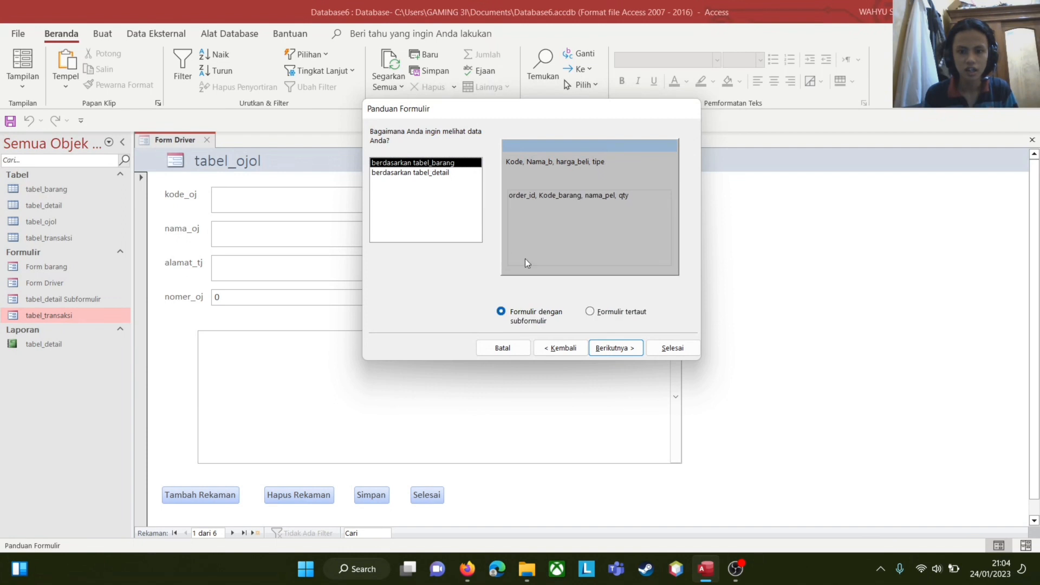
click(621, 350)
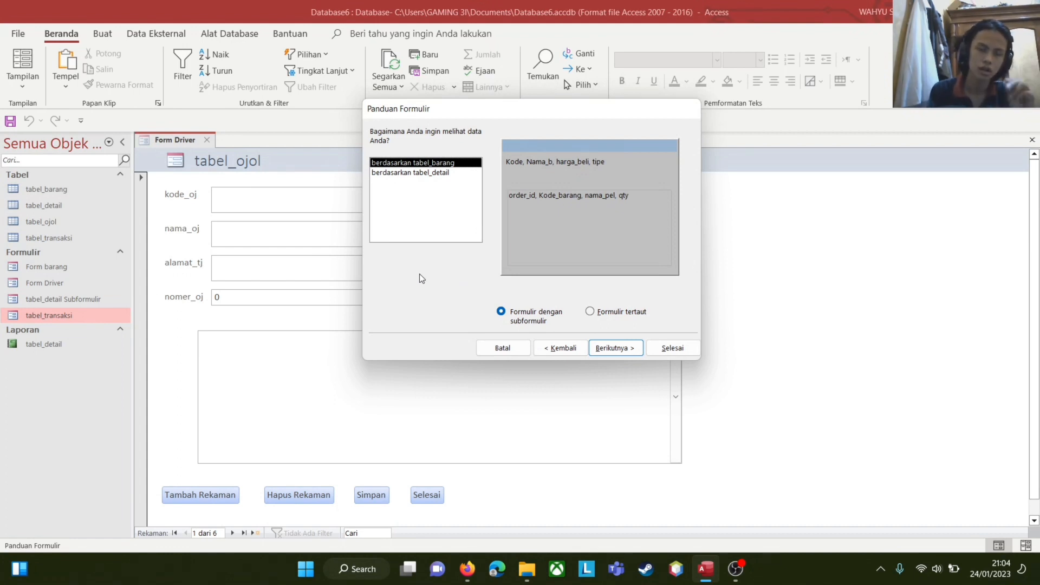
Step: Choose the tabular (Bertabel) layout for the subform and continue to the wizard's title page
click(616, 350)
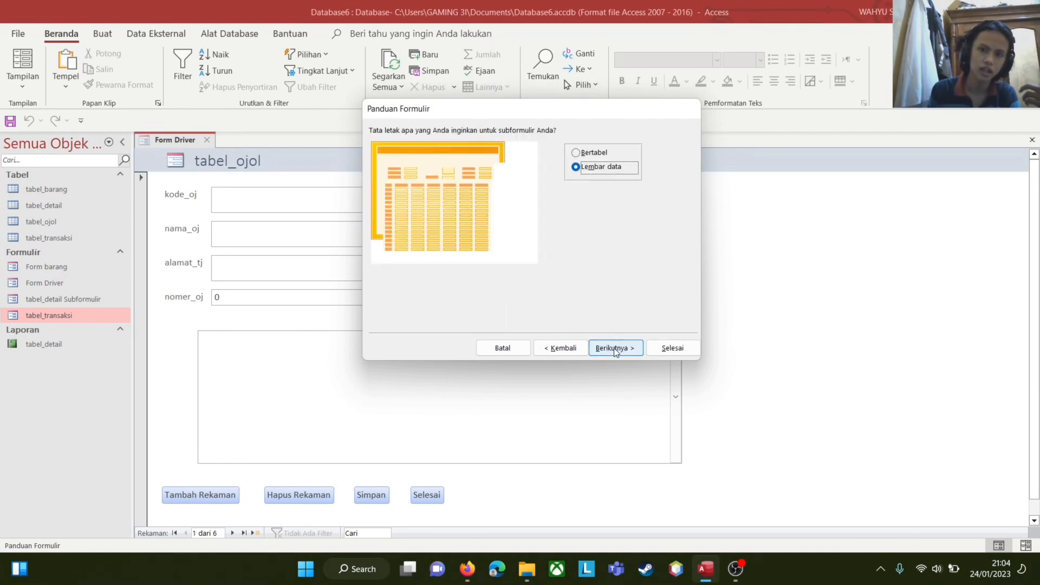
click(587, 153)
click(616, 348)
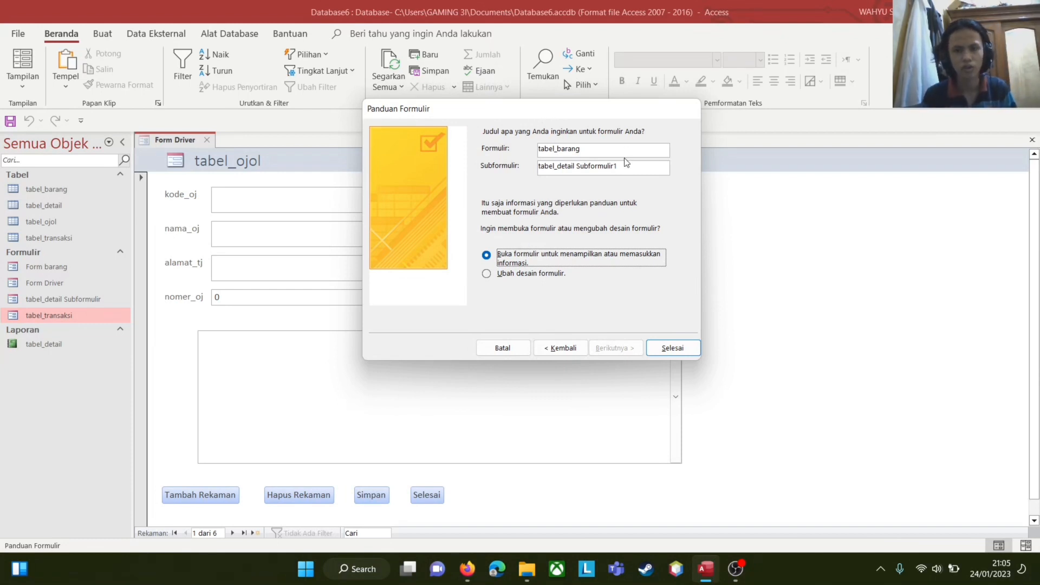
Step: Review the proposed form and subform titles, then cancel the Form Wizard
drag(618, 166, 538, 166)
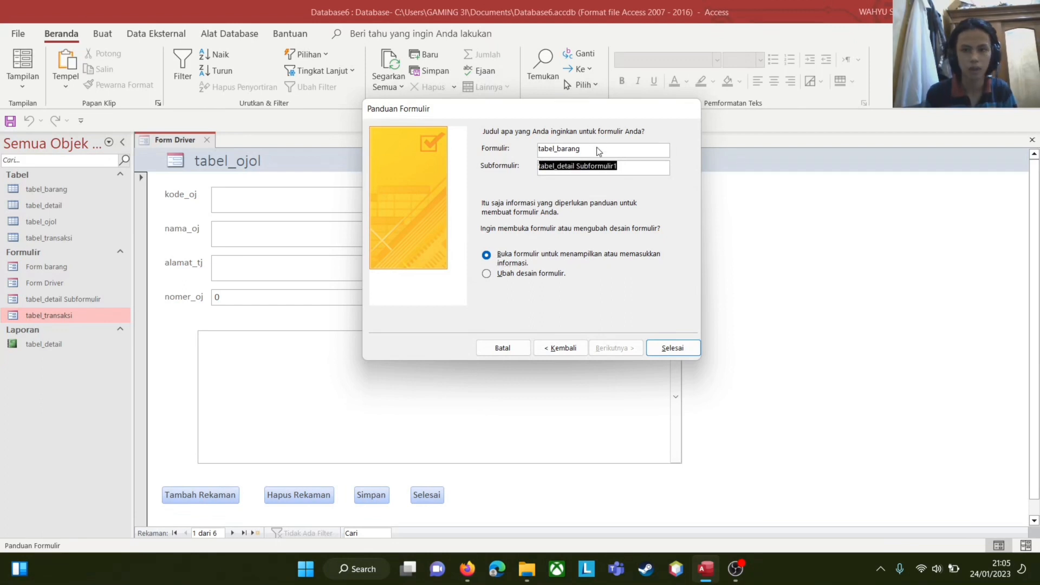
drag(599, 151, 530, 153)
click(592, 168)
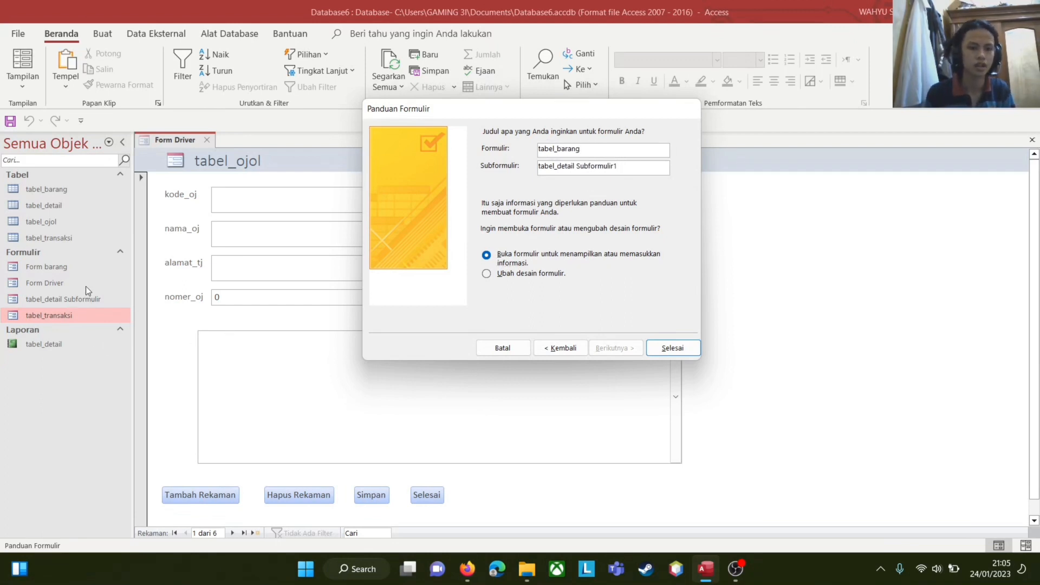
click(503, 348)
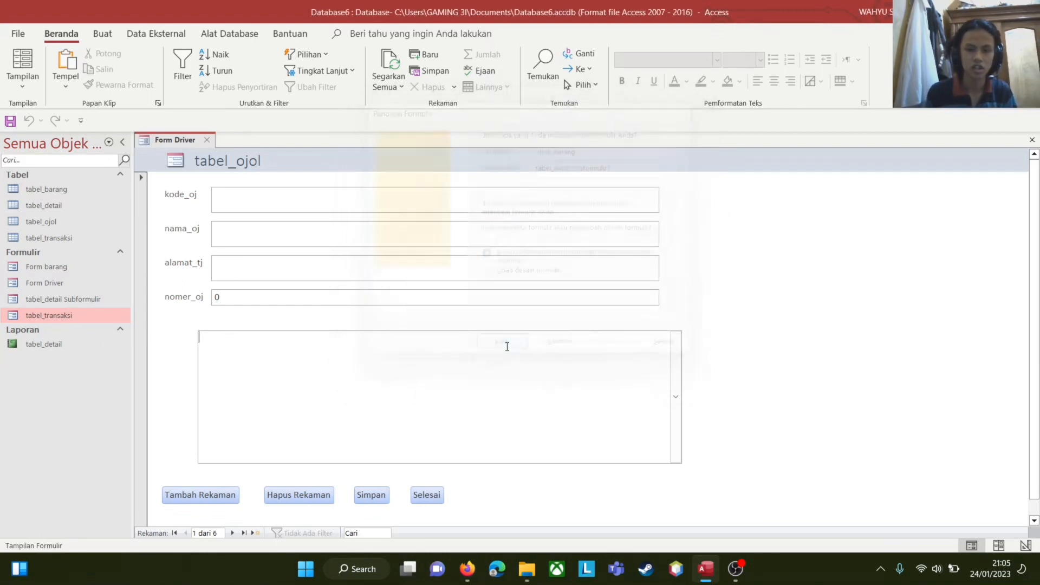
Step: Open the tabel_transaksi form and examine its transaction fields and the detail subform
double_click(60, 317)
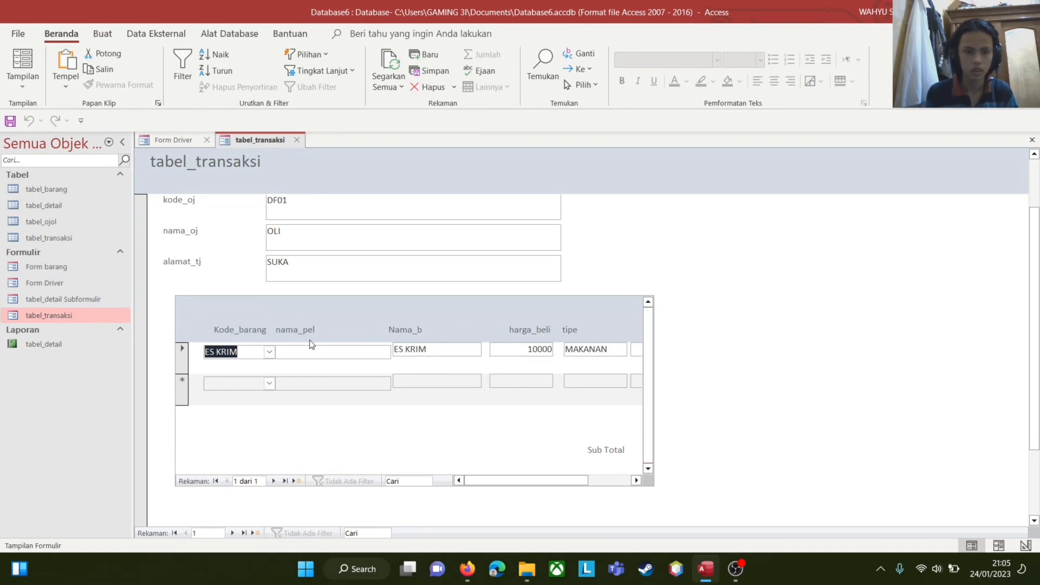
click(259, 358)
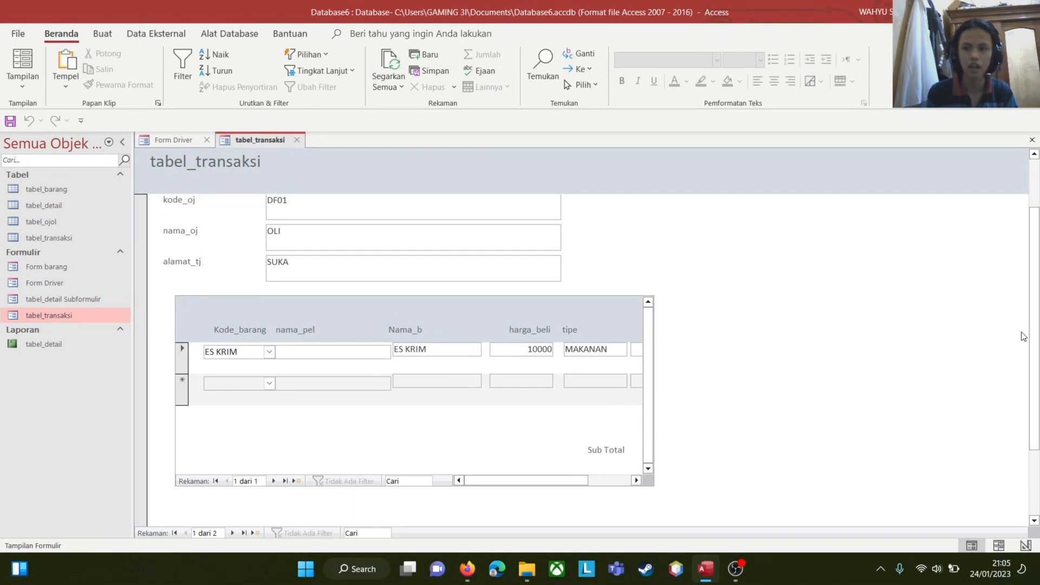
scroll(1035, 310, up, 1)
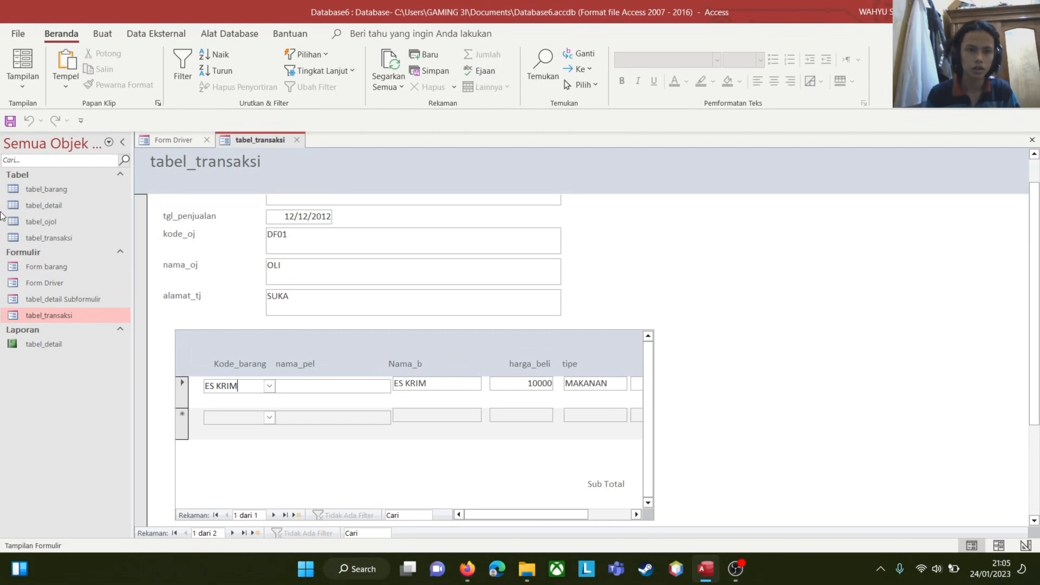
click(102, 34)
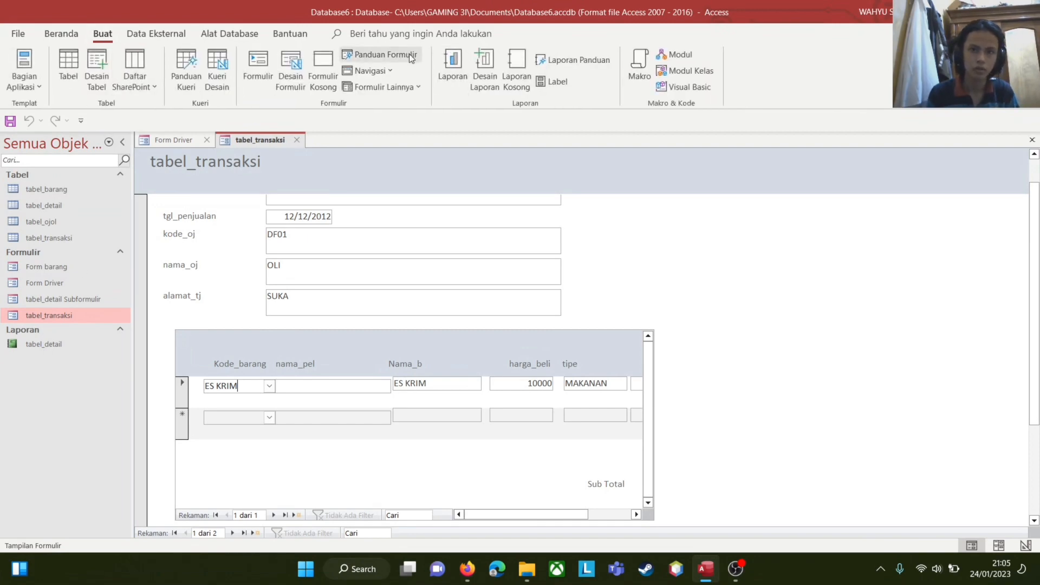
click(735, 566)
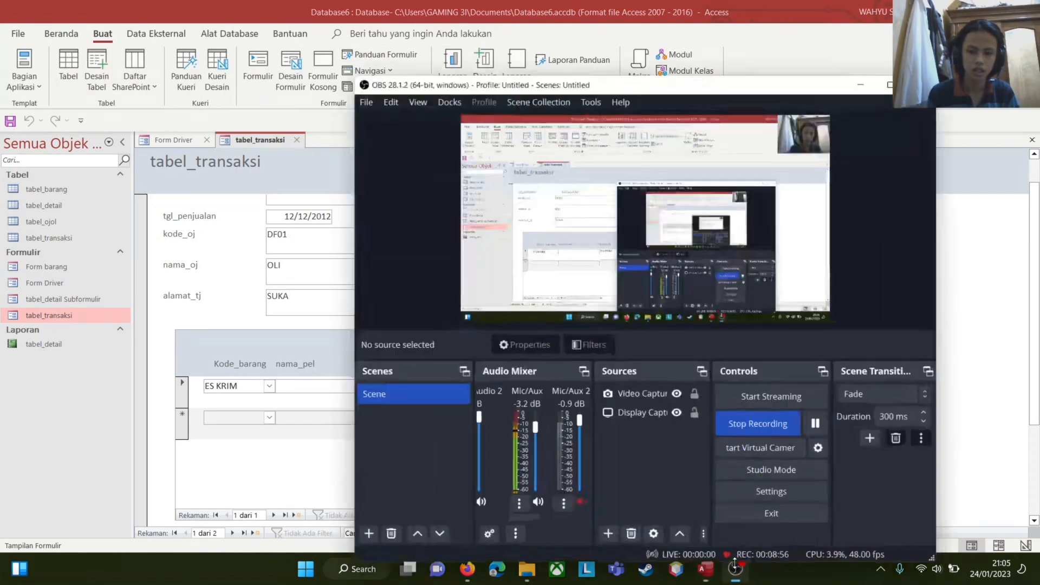
click(736, 568)
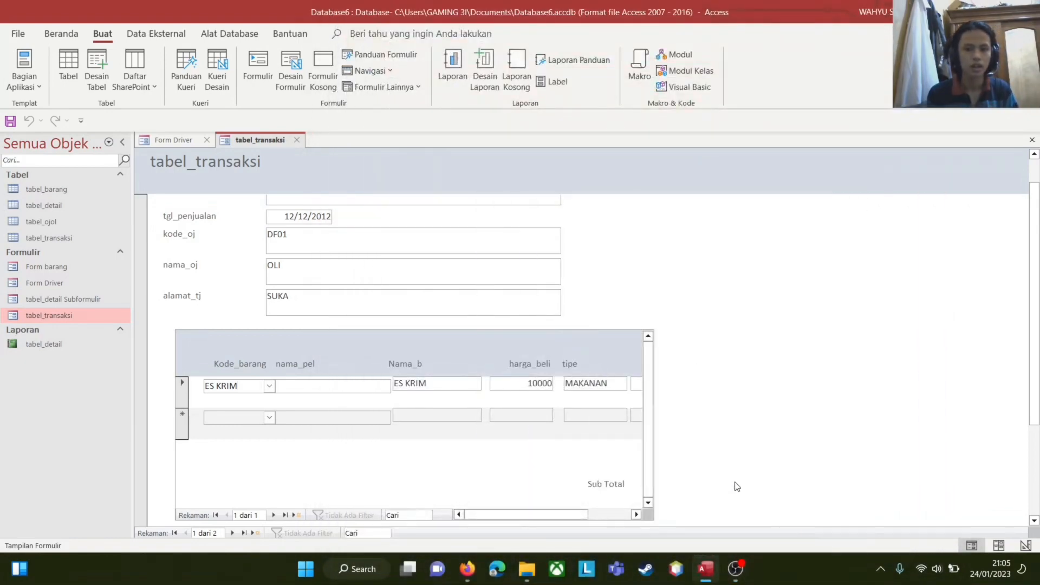
Step: Open the tabel_detail Subformulir form and examine its item rows, Total column and Sub Total
double_click(90, 301)
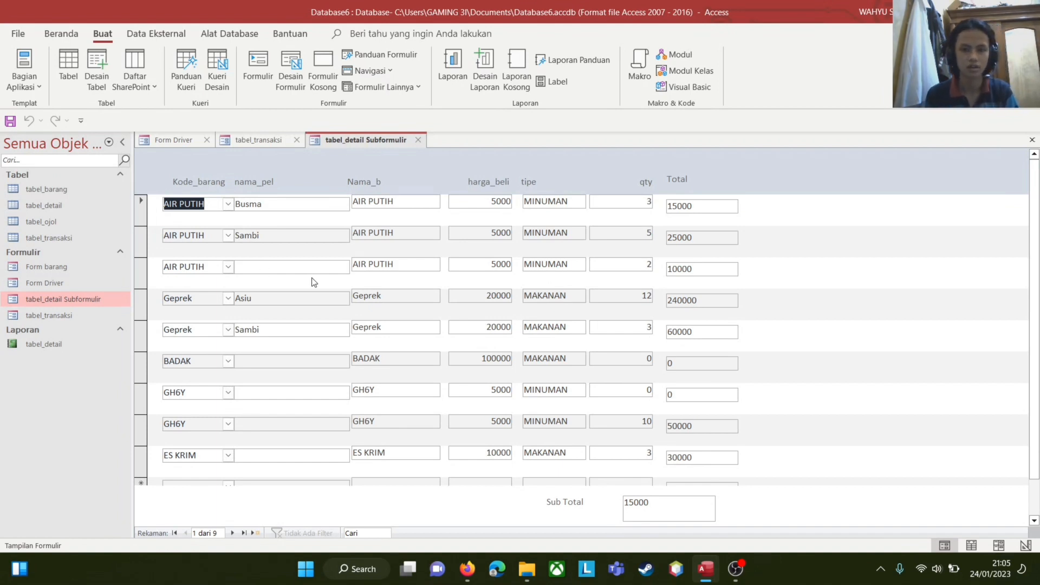
scroll(336, 296, down, 1)
scroll(336, 300, up, 1)
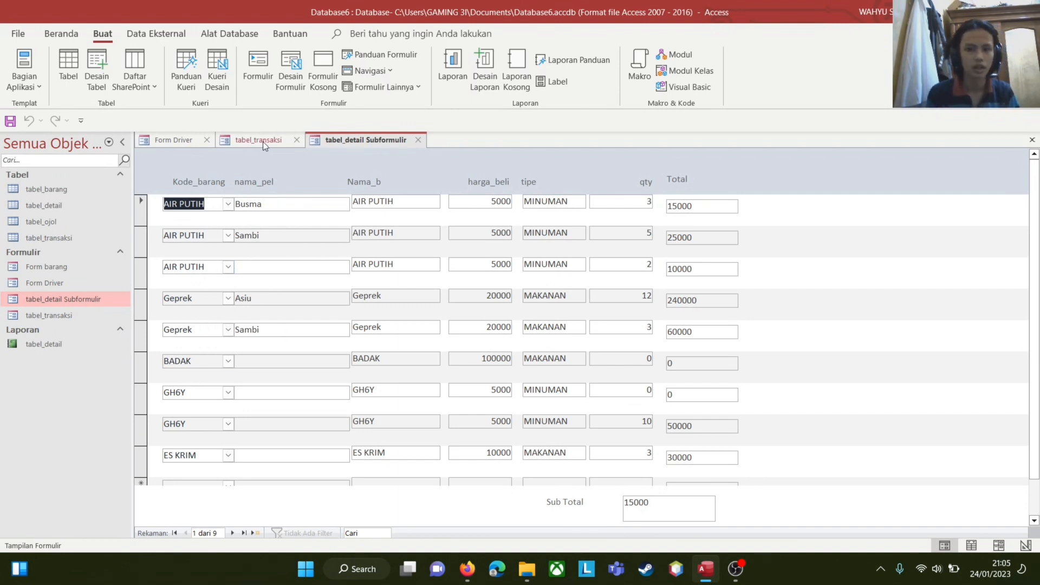
scroll(768, 264, down, 1)
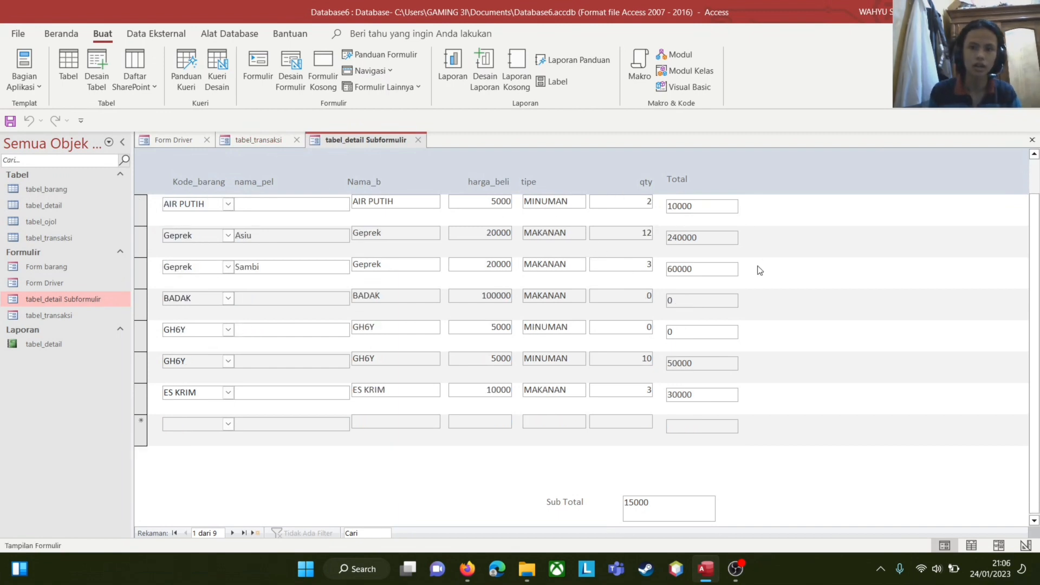
Step: Inspect the subform's controls inside the tabel_transaksi form in Design View, then return to Form View
double_click(51, 315)
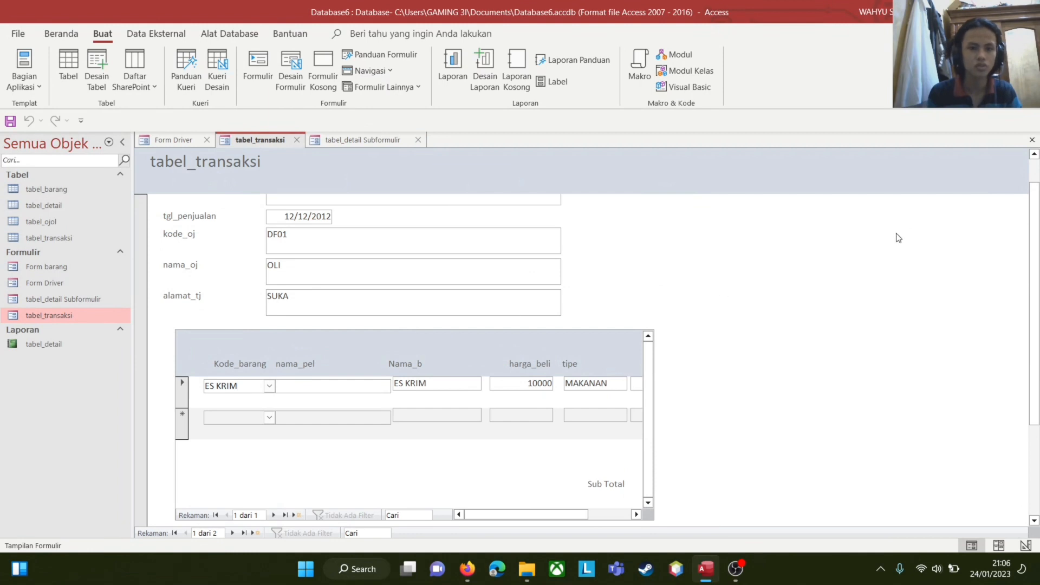
right_click(713, 255)
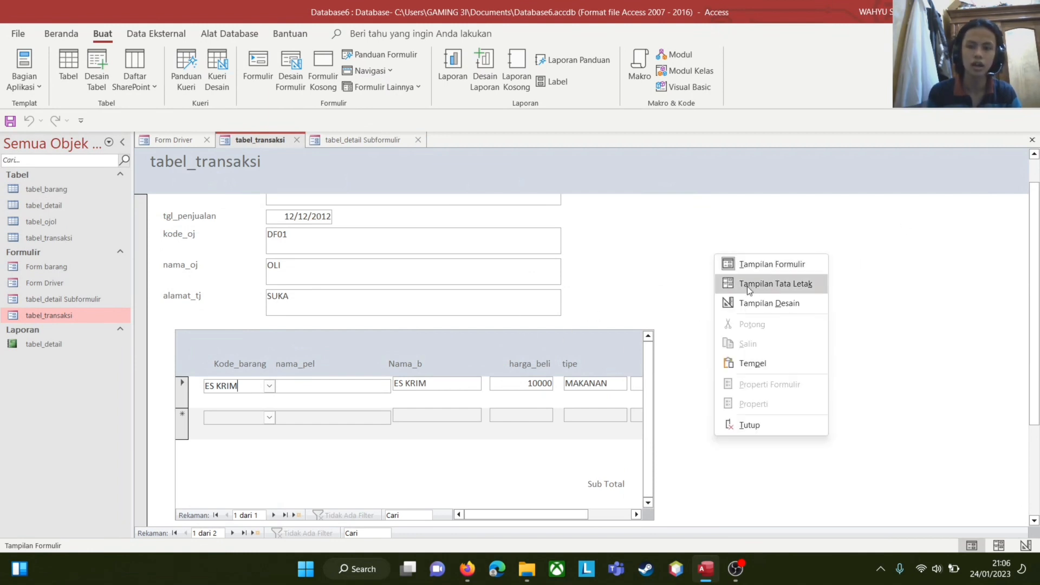
click(749, 298)
scroll(749, 299, down, 3)
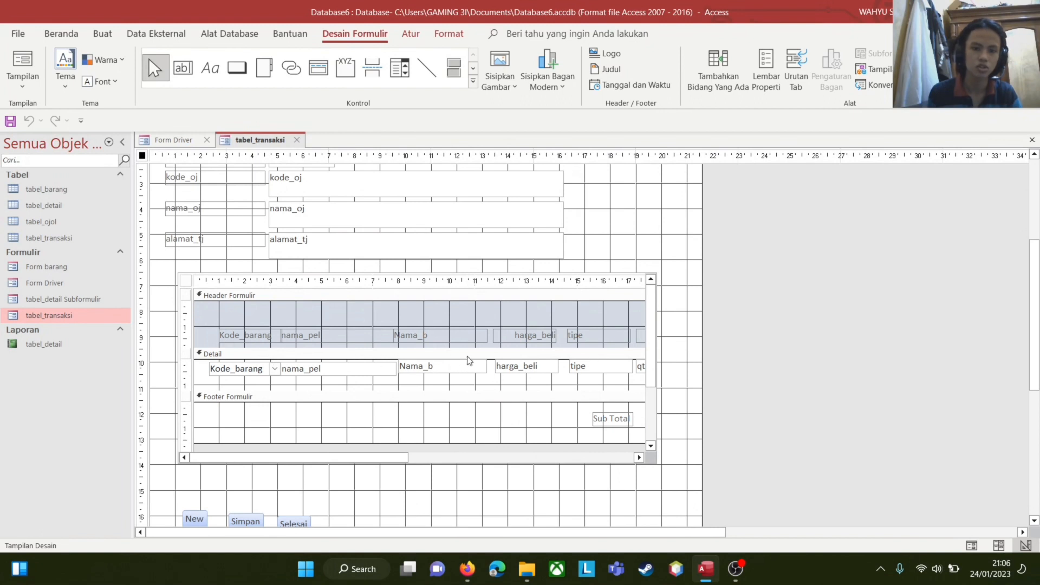
click(512, 369)
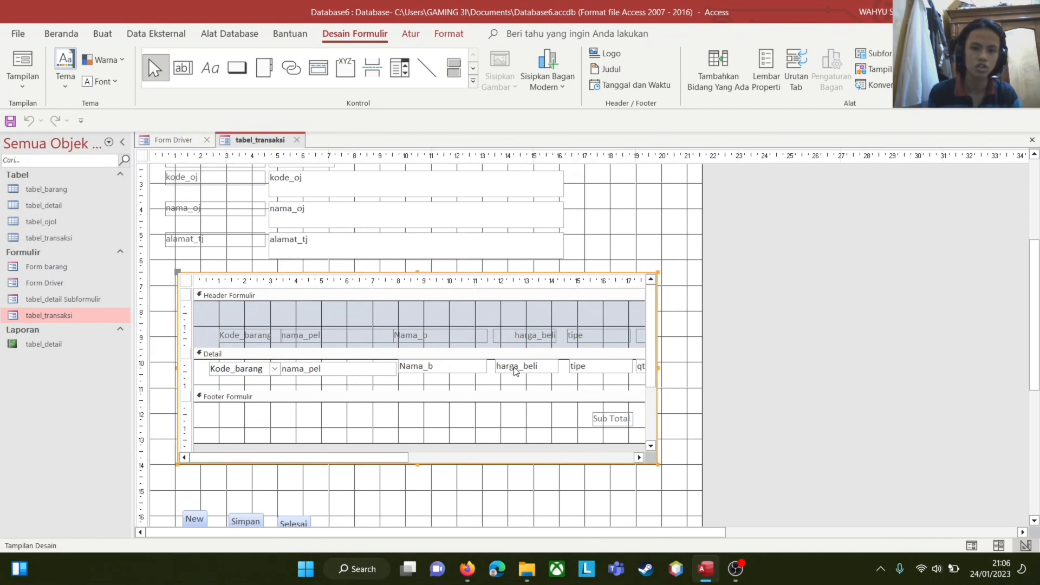
click(435, 367)
click(523, 340)
click(725, 204)
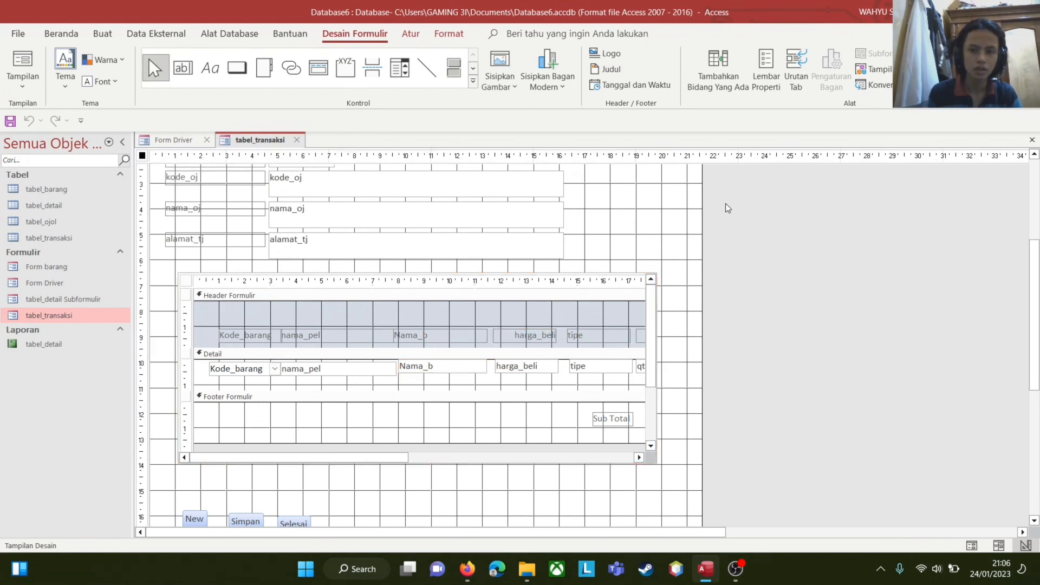
right_click(725, 204)
click(779, 212)
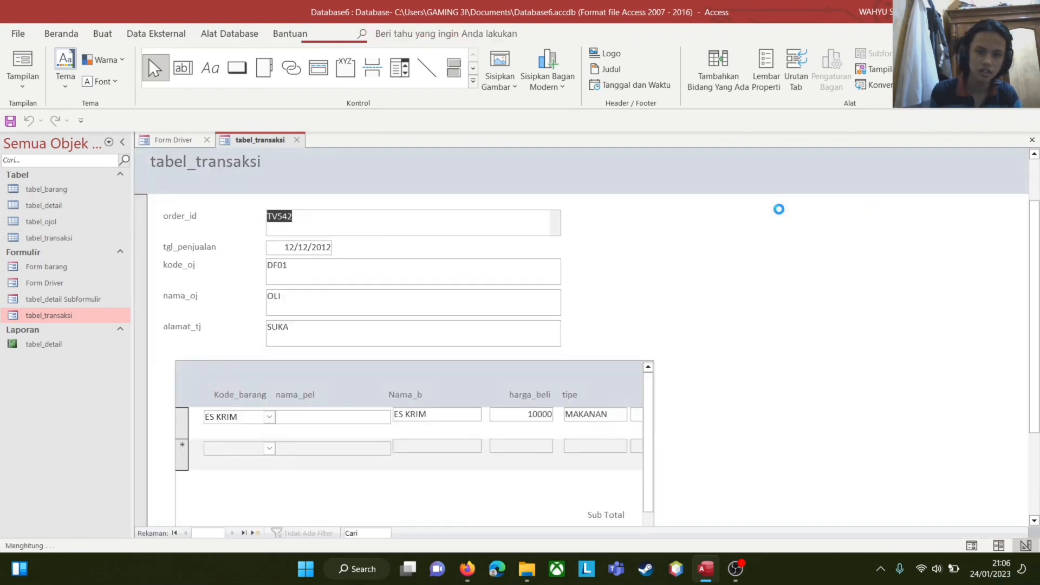
Step: Open tabel_detail Subformulir in Design View and select all the controls in its header and detail sections
double_click(54, 299)
right_click(834, 460)
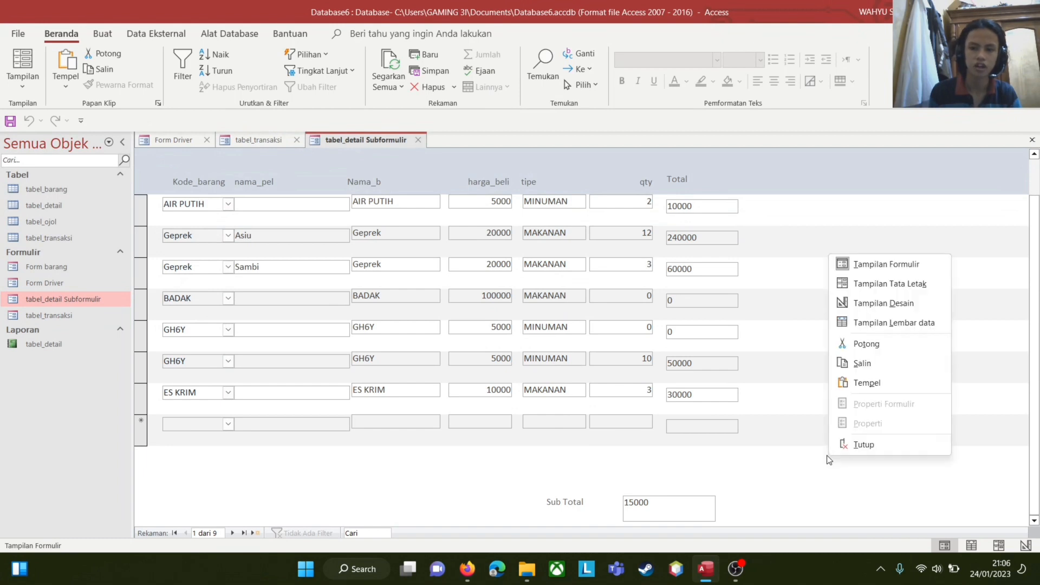
click(862, 303)
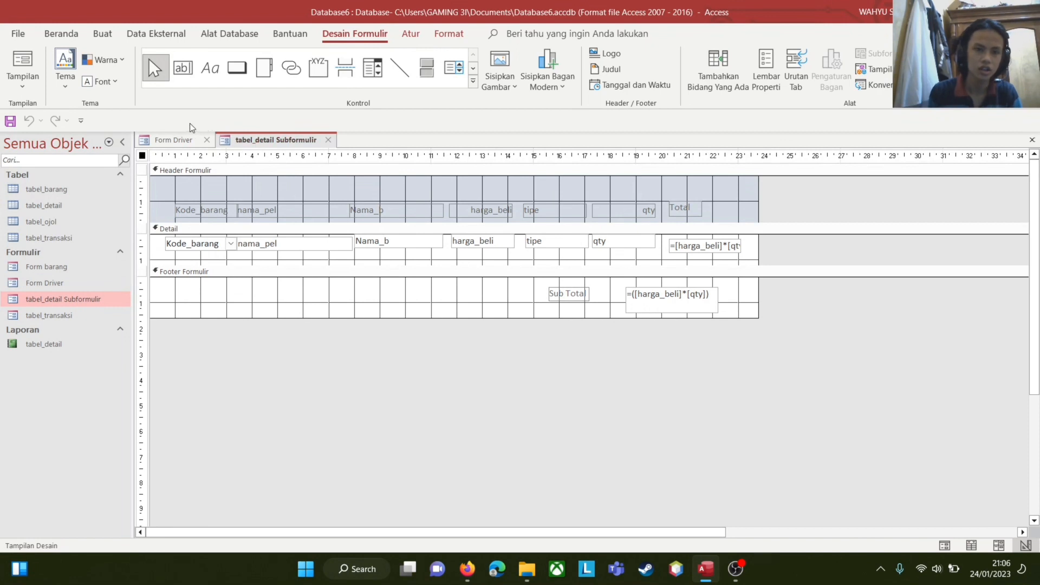
drag(161, 187, 757, 268)
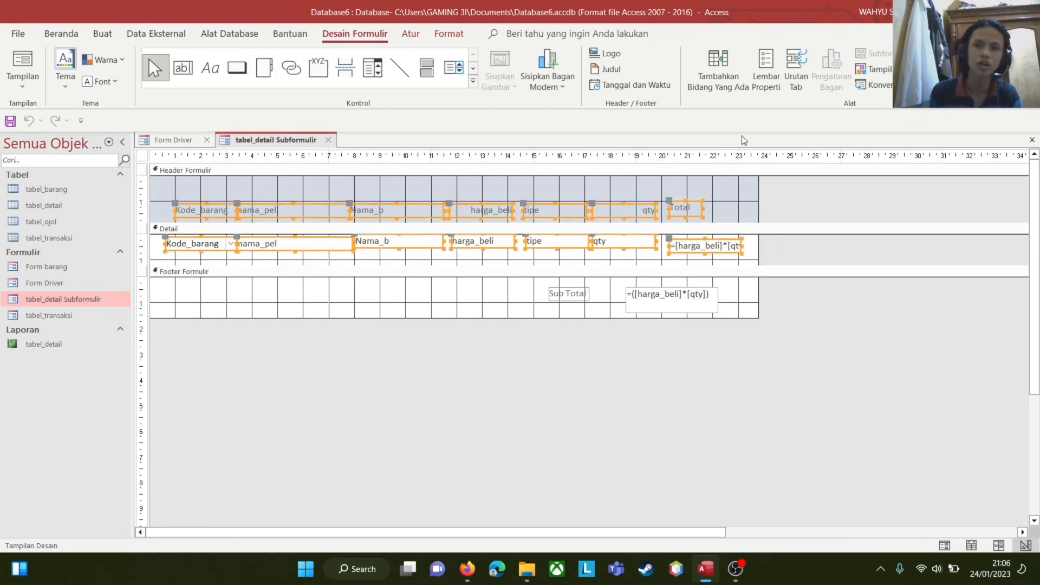
Step: Look through the size, spacing and alignment options available for the selected header and detail controls
click(404, 37)
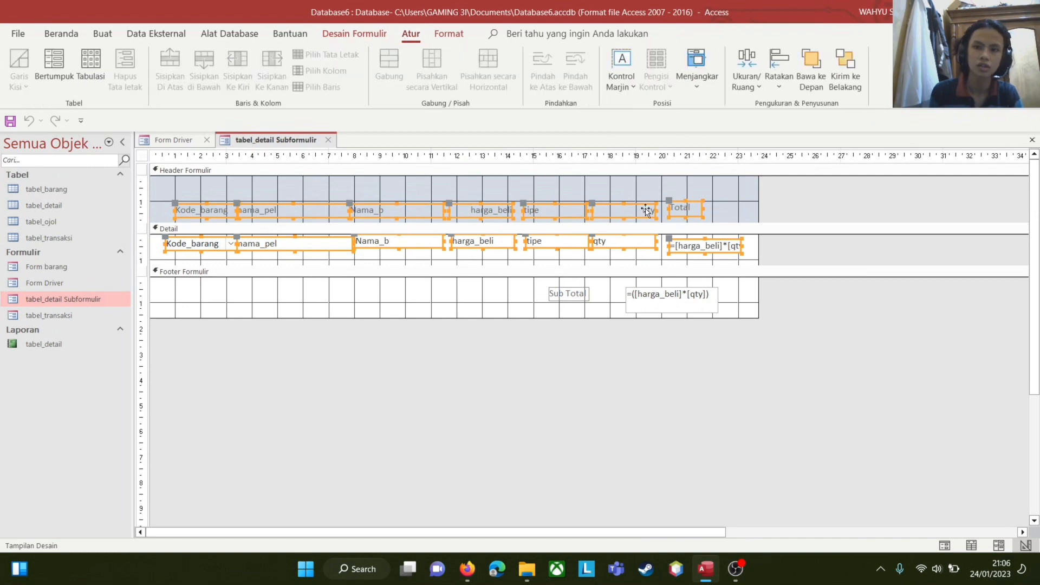
click(736, 87)
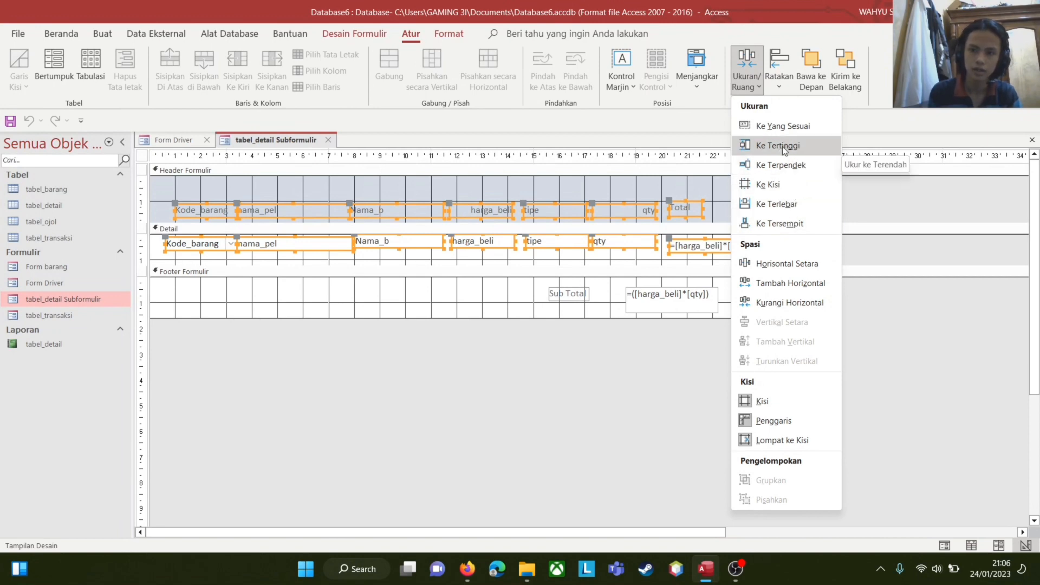
click(750, 92)
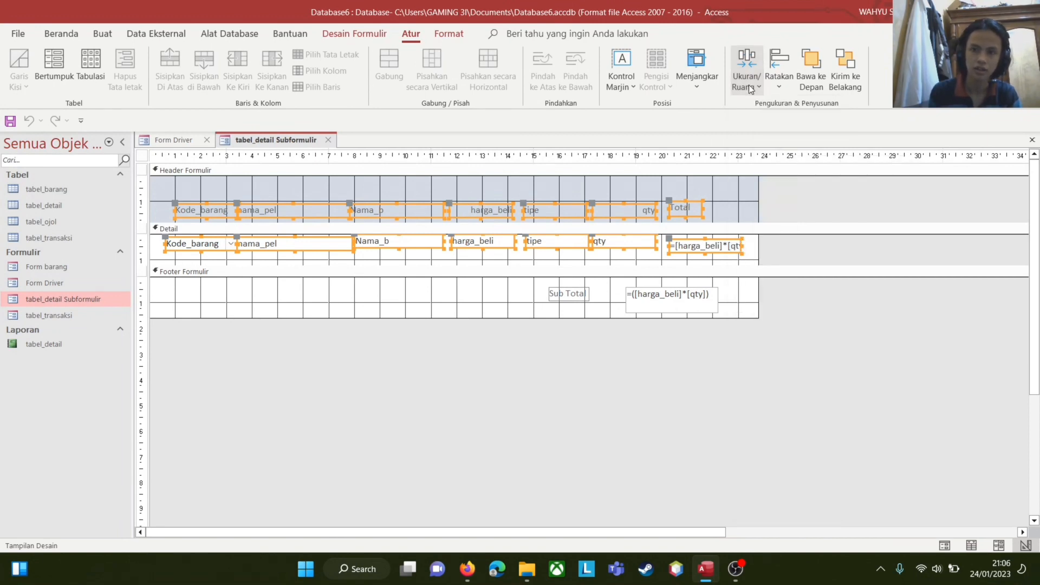
click(749, 91)
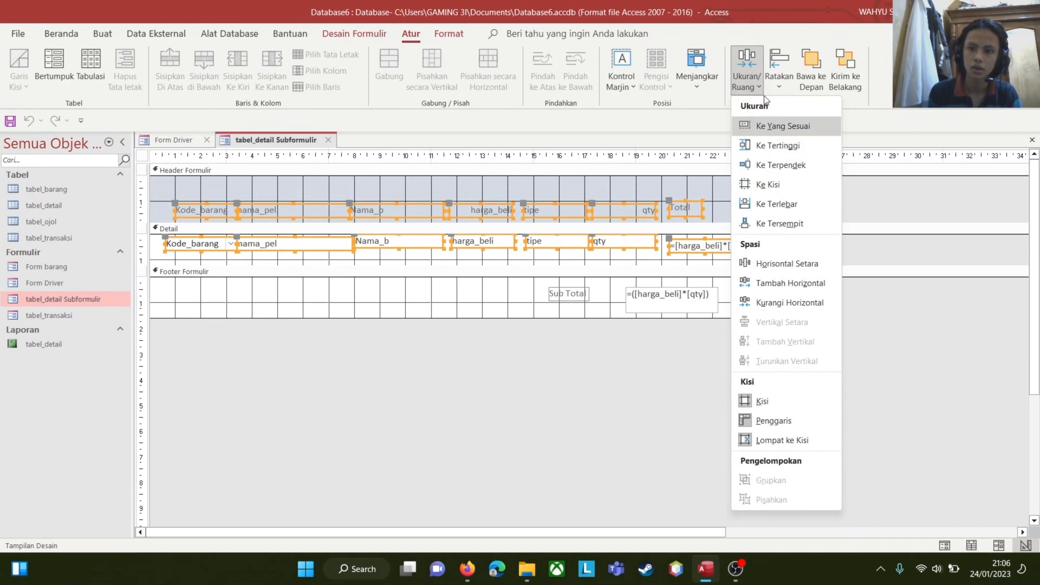
click(745, 92)
click(781, 85)
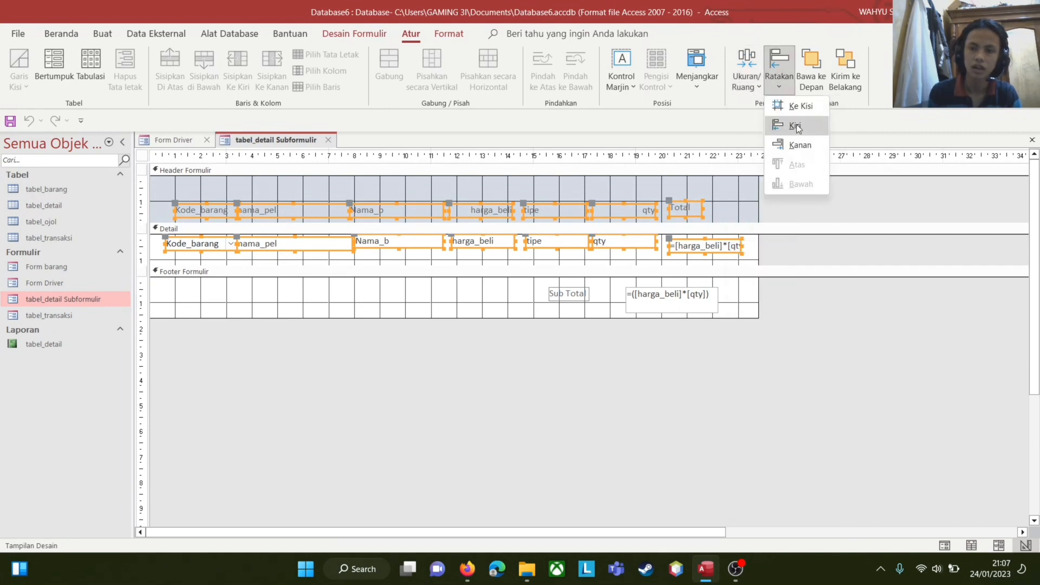
click(750, 89)
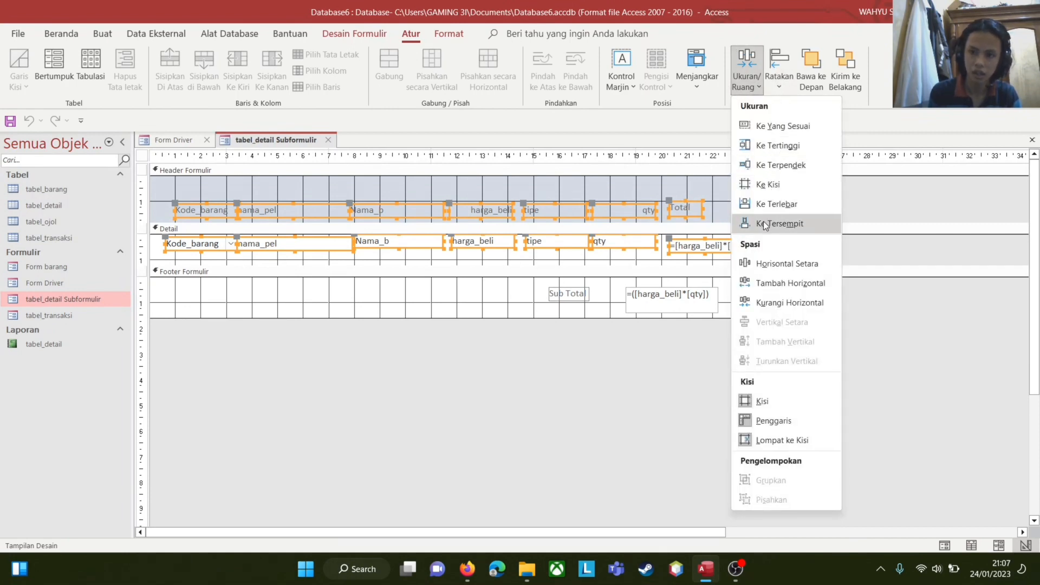
click(779, 76)
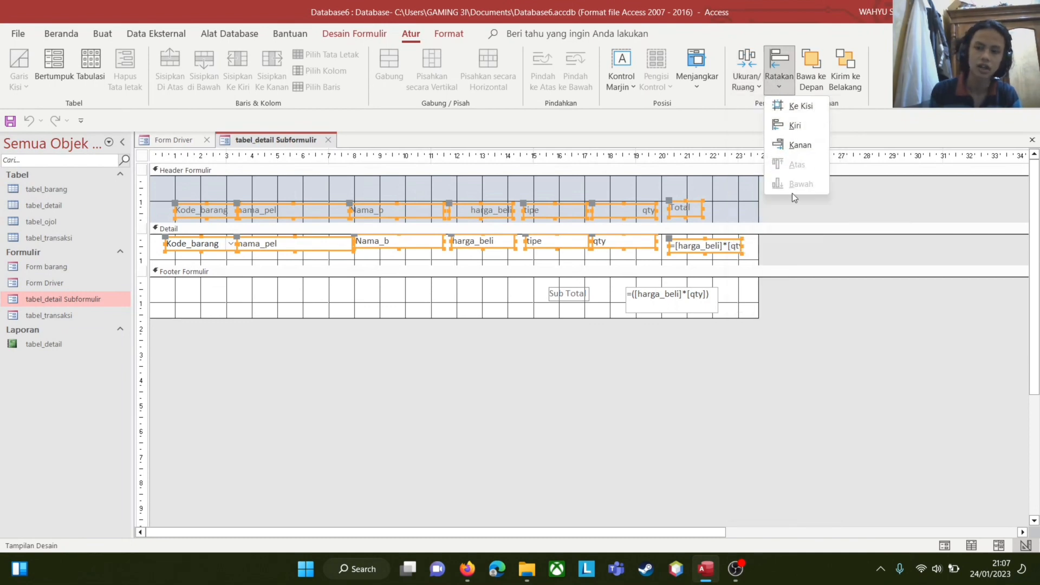
click(812, 249)
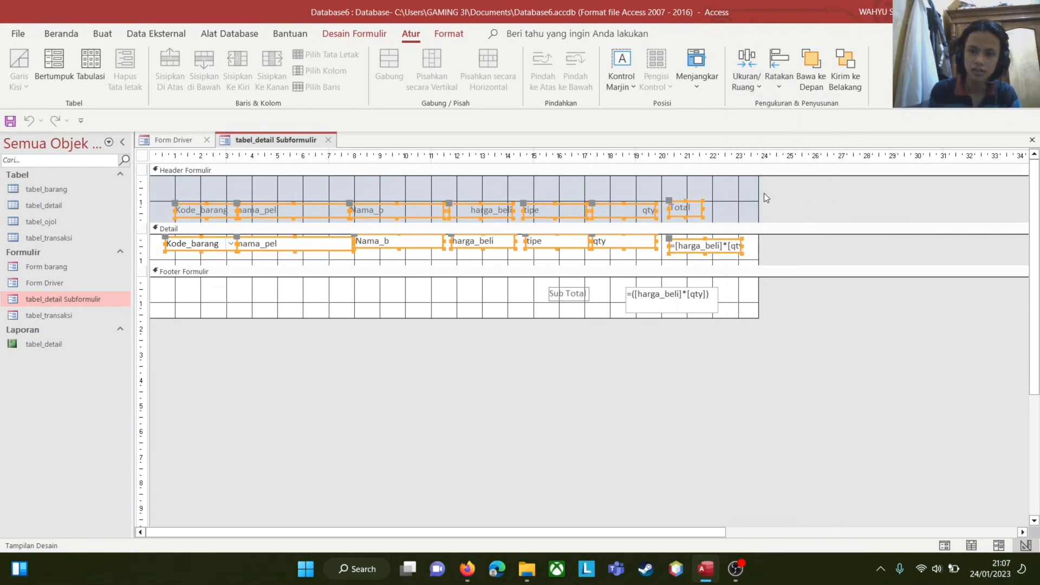
mouse_move(761, 204)
mouse_down()
mouse_move(774, 204)
mouse_move(759, 206)
mouse_up()
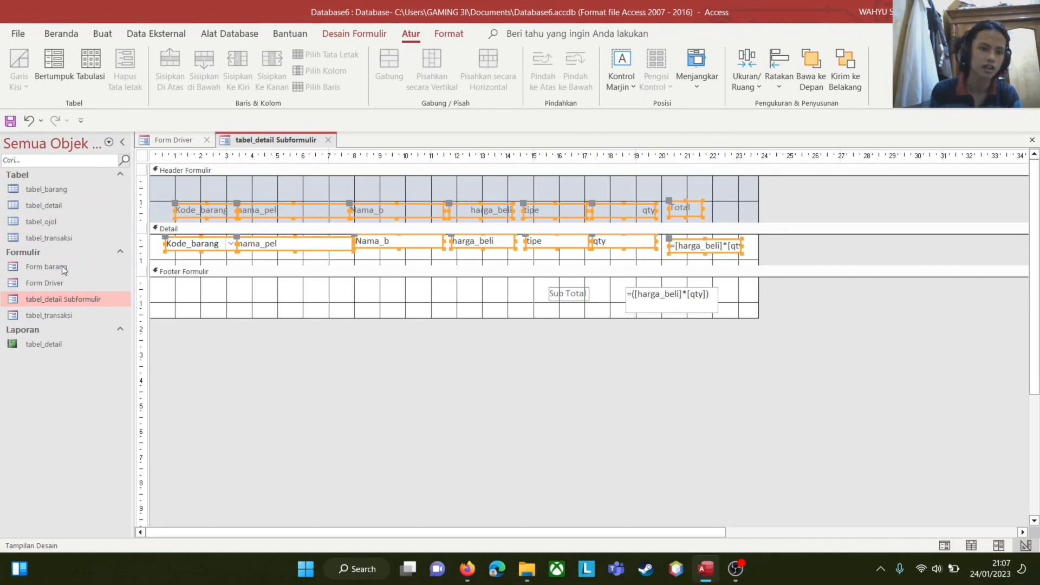
Step: Close Form Driver and tabel_detail Subformulir, and open the Form barang form
click(207, 140)
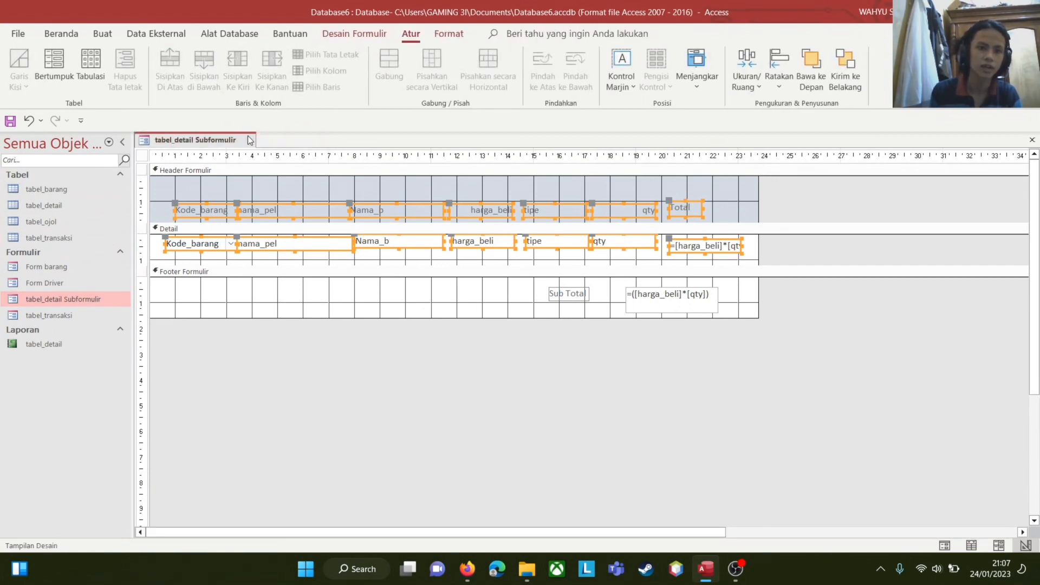
click(524, 320)
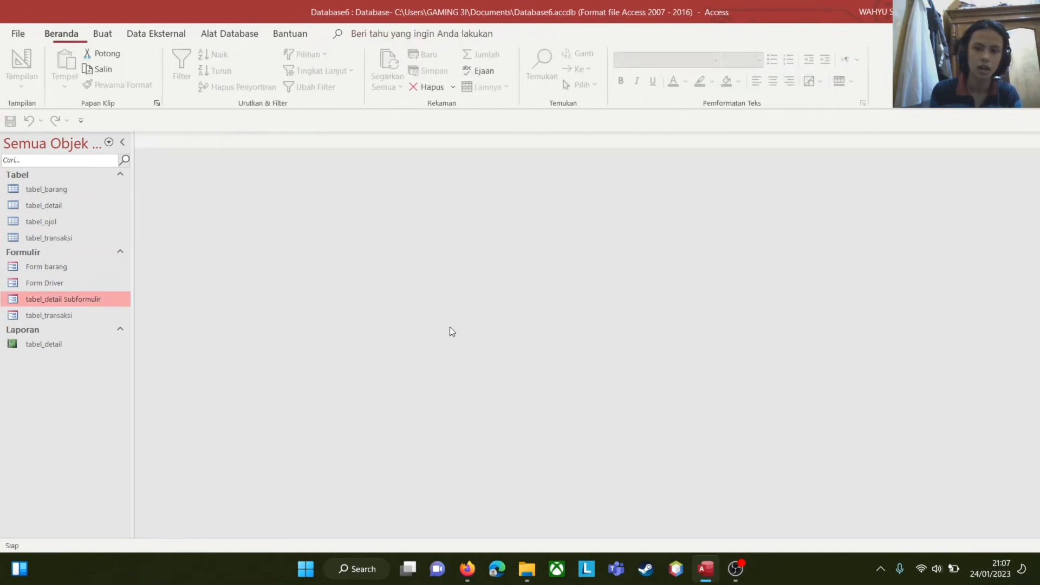
double_click(65, 265)
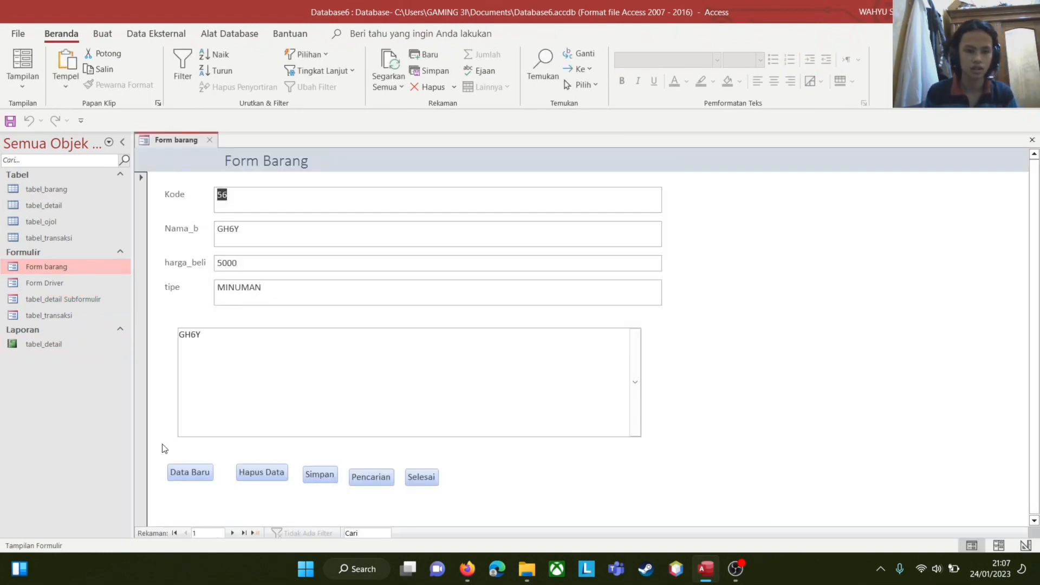
Step: Start a new item record in Form barang and set Kode to AU1
click(190, 472)
click(277, 205)
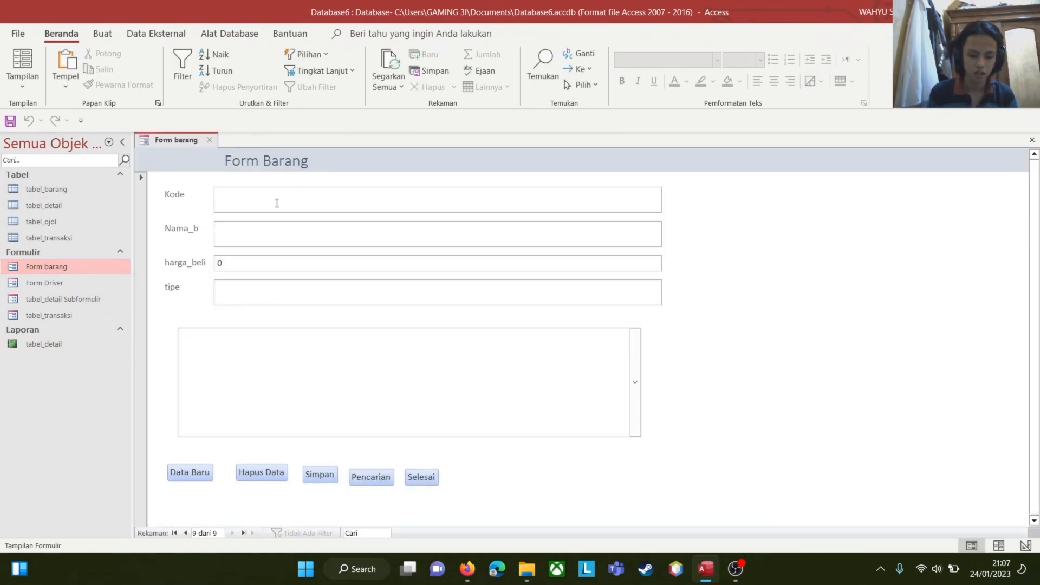
text(au)
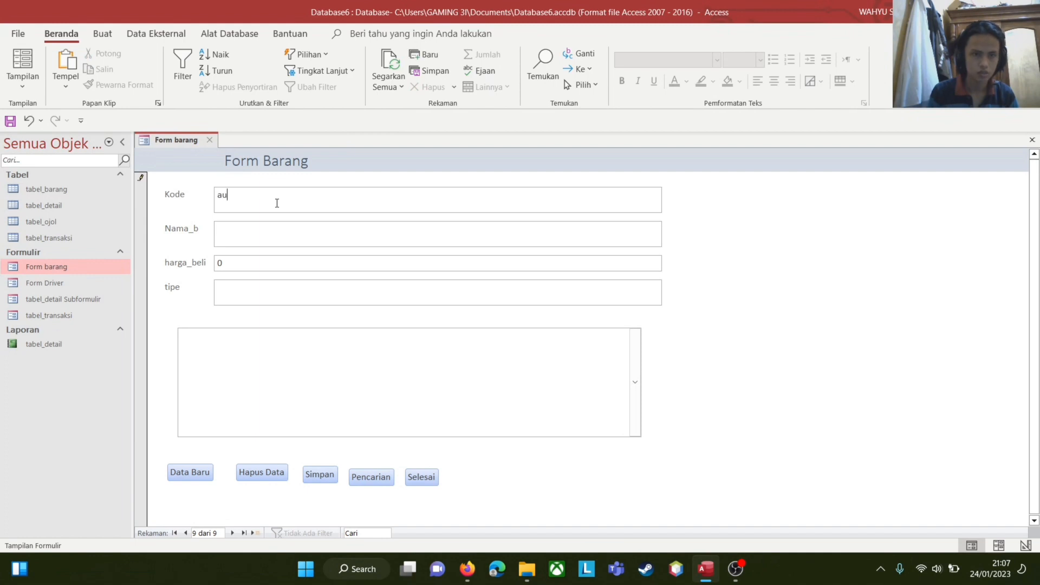
key(BackSpace)
key(Caps_Lock)
key(BackSpace)
text(AU1)
key(Tab)
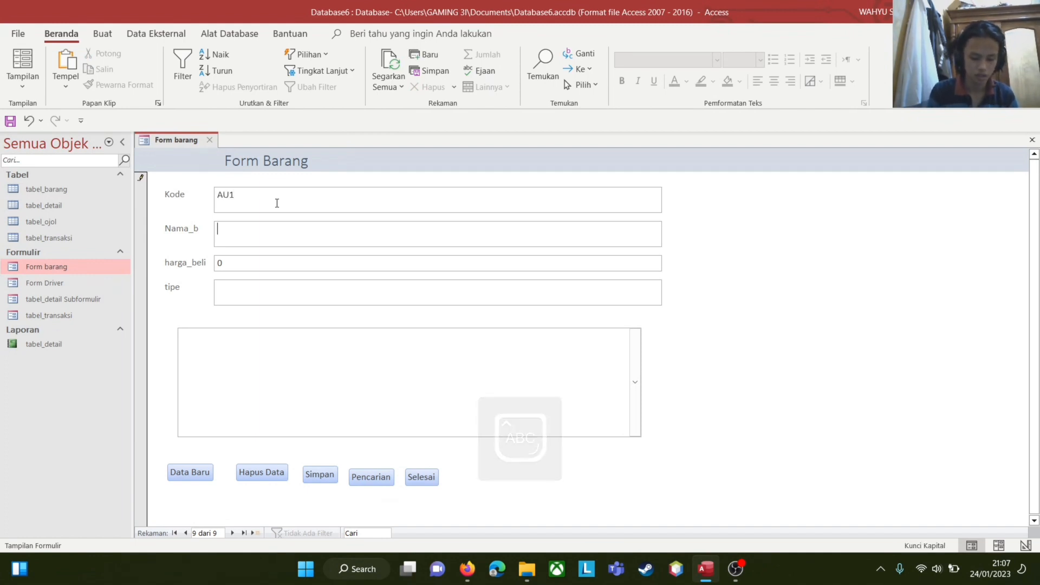
Step: Fill in the new item with Nama_b AYAM KECAP, harga_beli 15000 and tipe MAKANAN
text(AYAM)
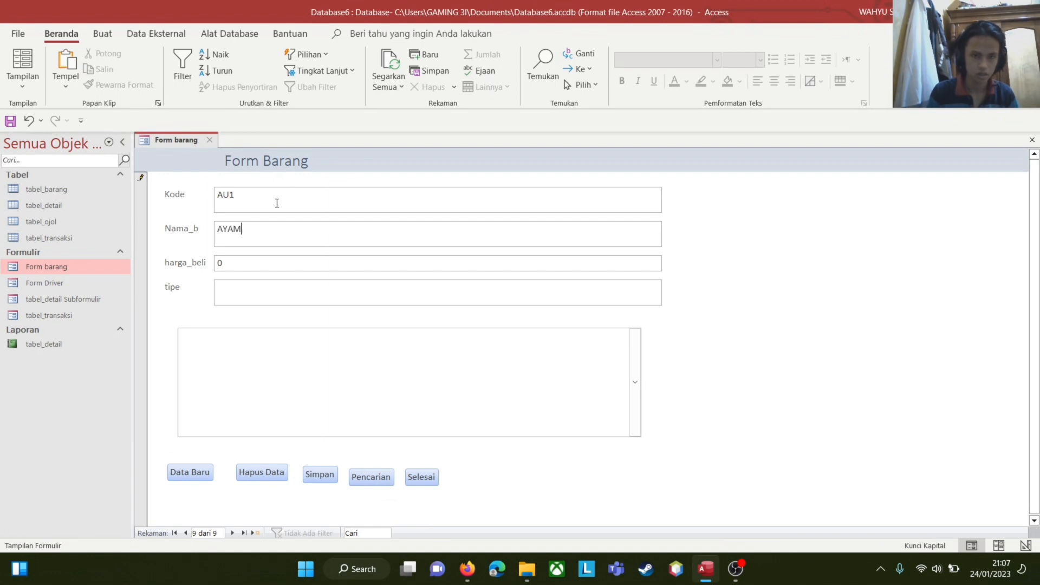
text( KECAP)
key(Tab)
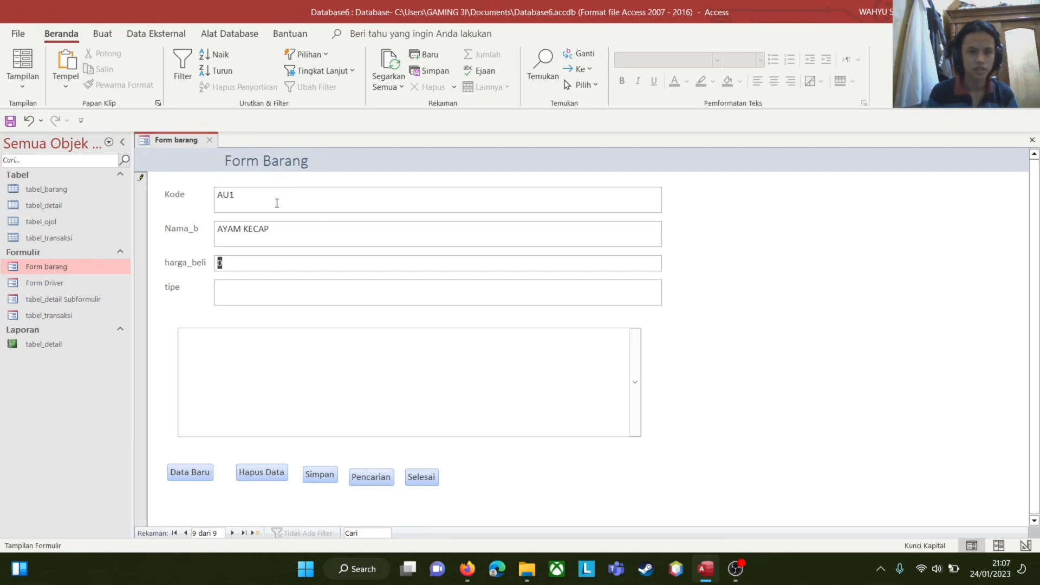
text(15000)
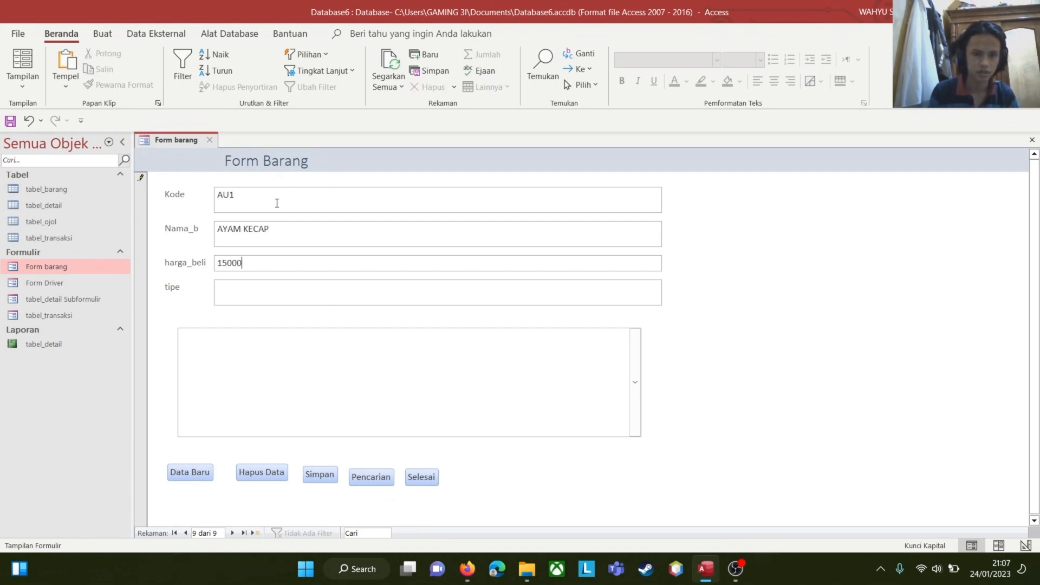
text(MAKANAN)
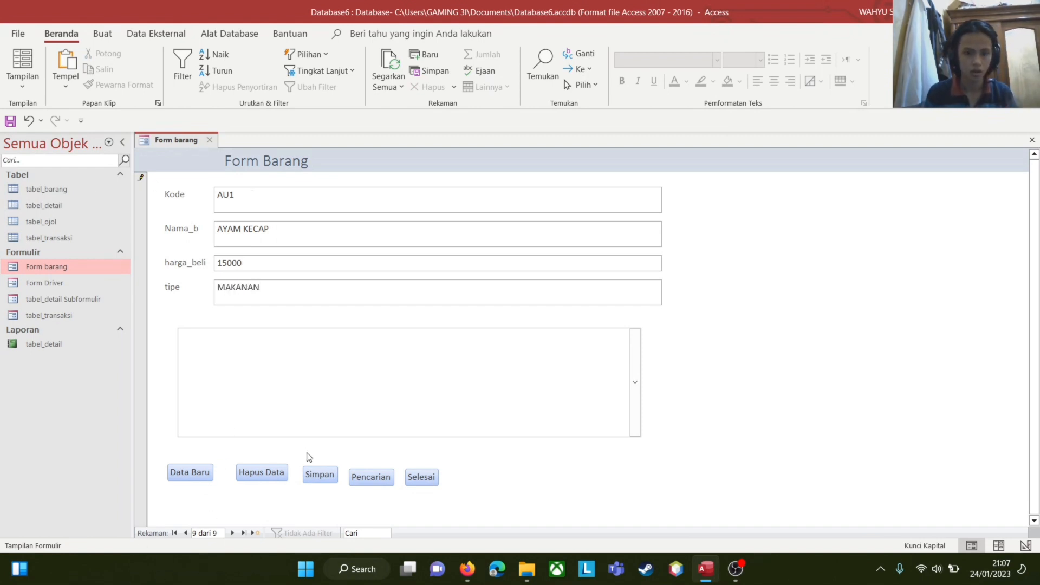
Step: Save the new item record and check for it in the form's item lookup list
click(330, 470)
click(636, 393)
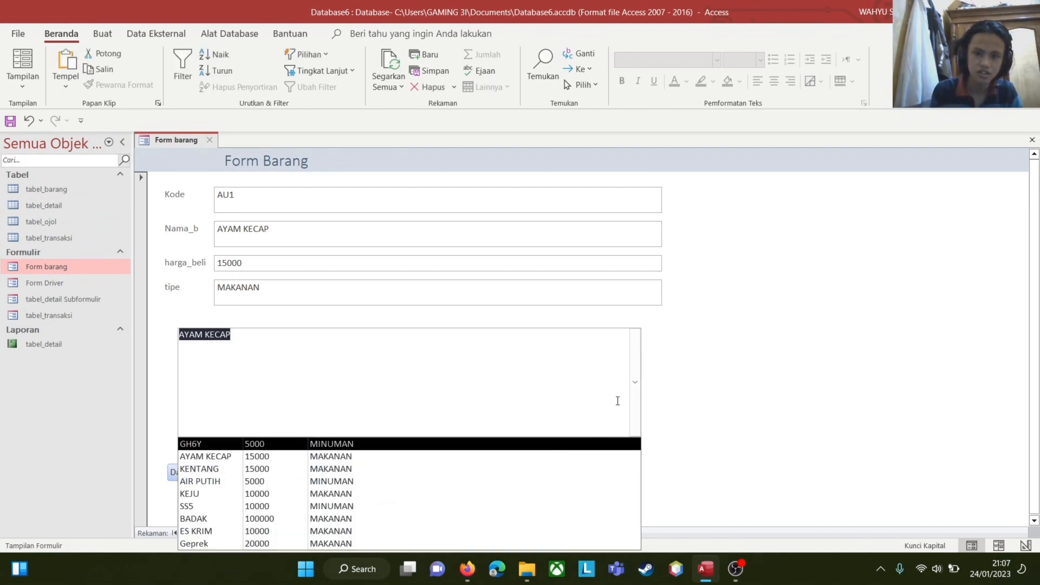
click(638, 387)
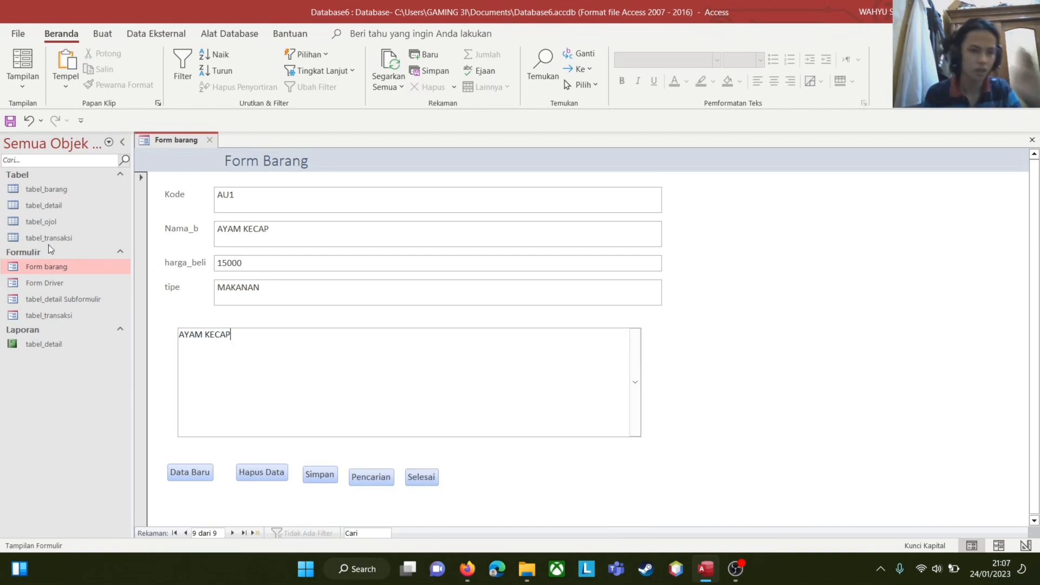
Step: Open Form Driver and set kode_oj to DKI1 in the blank first record
click(86, 281)
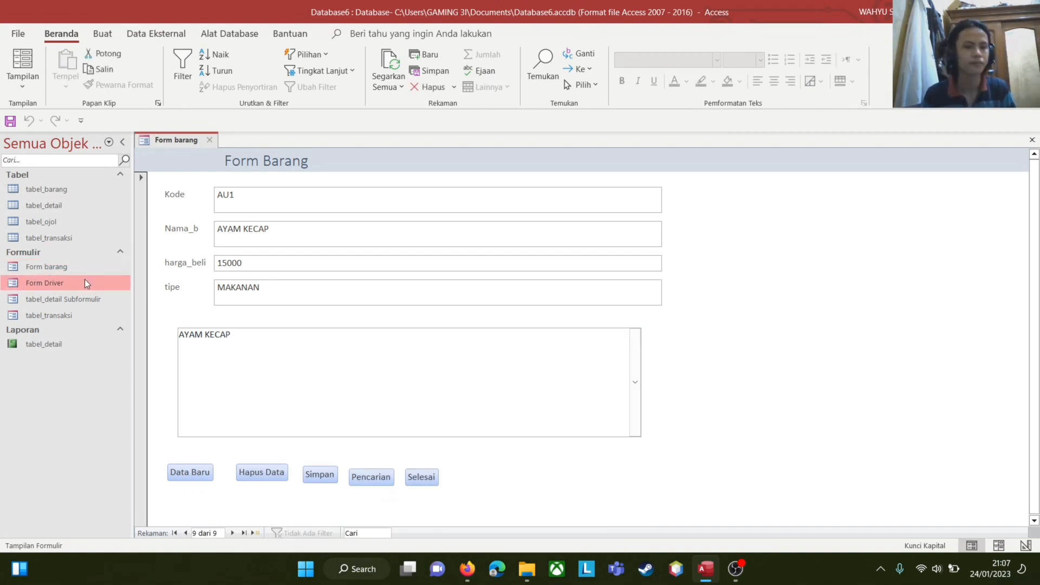
double_click(85, 279)
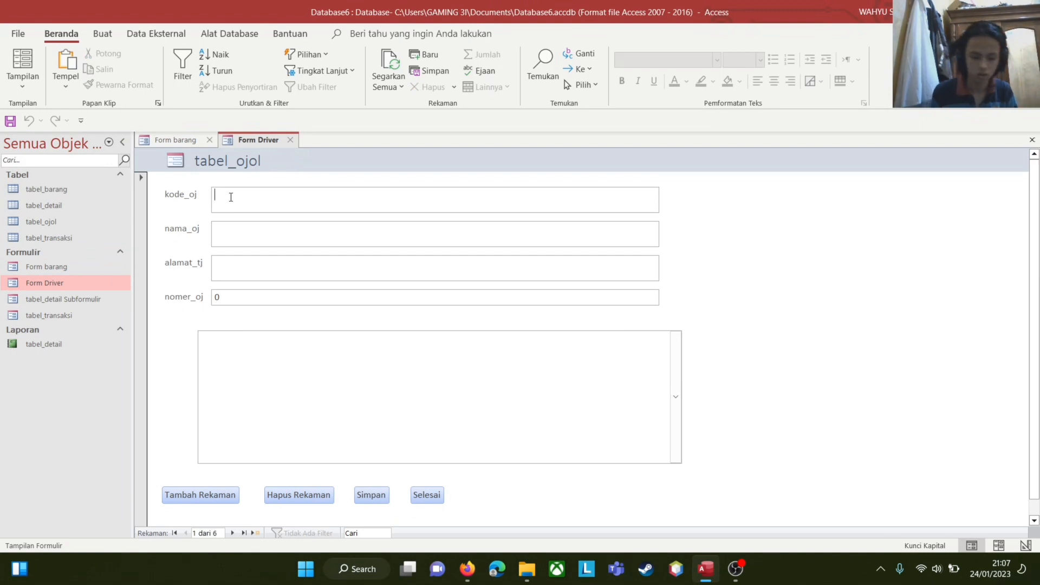
text(JK)
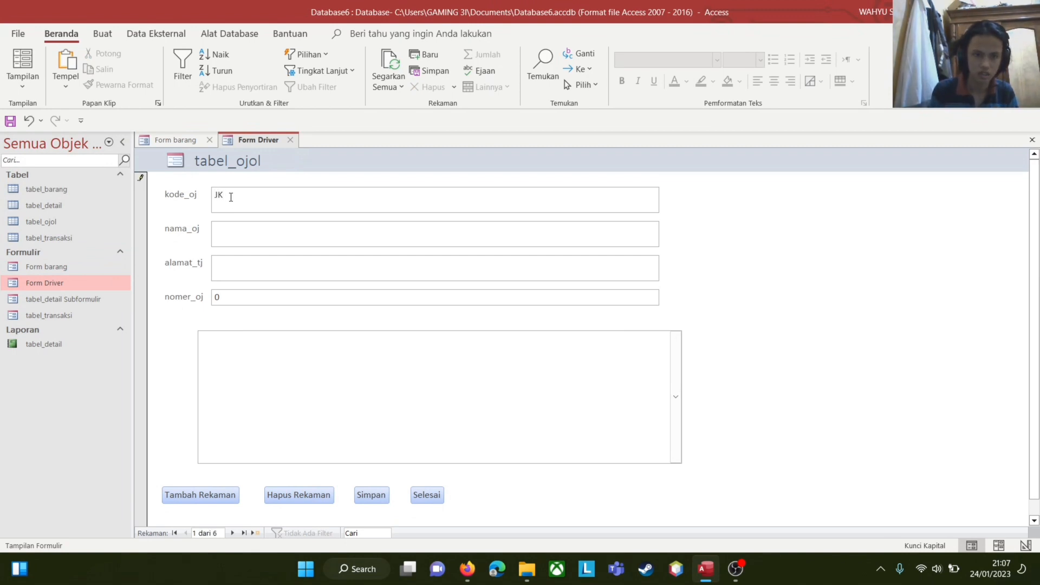
key(BackSpace)
key(BackSpace)
text(DKI)
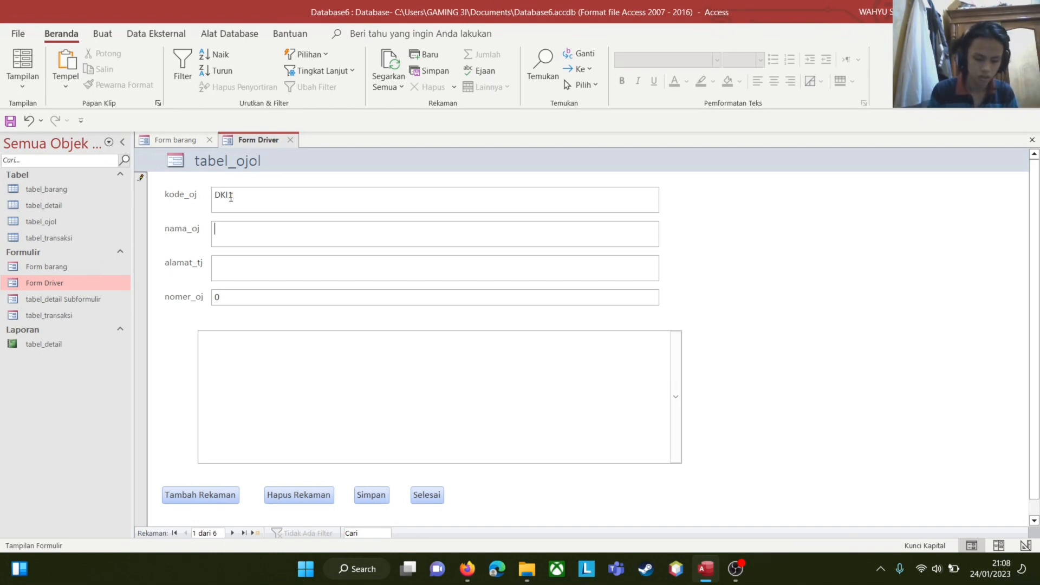
Step: Enter the driver's name in nama_oj and the driver's address in alamat_tj
text(TIMUN)
key(Tab)
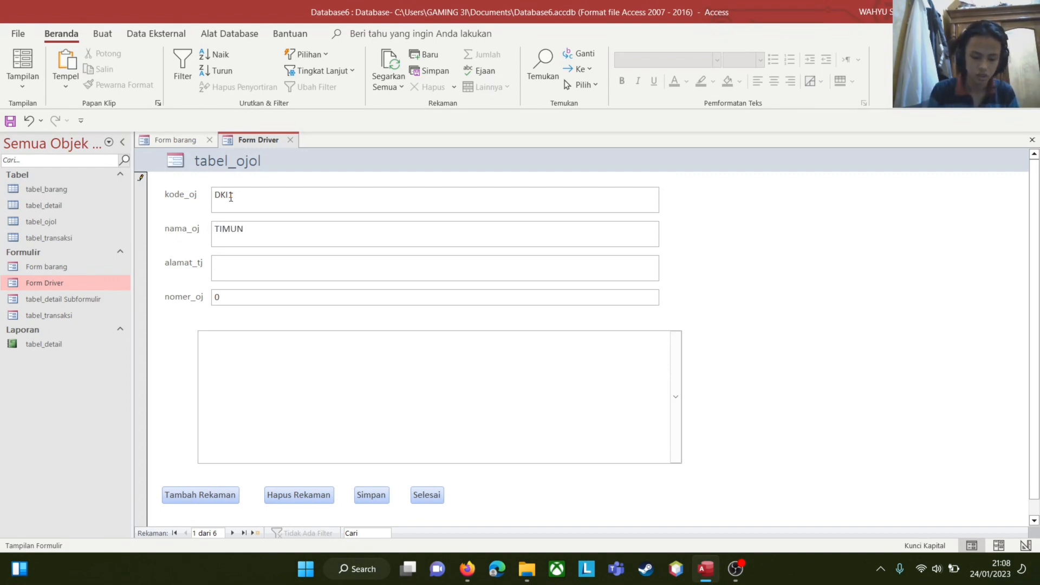
text(PRO)
key(BackSpace)
text(ORS)
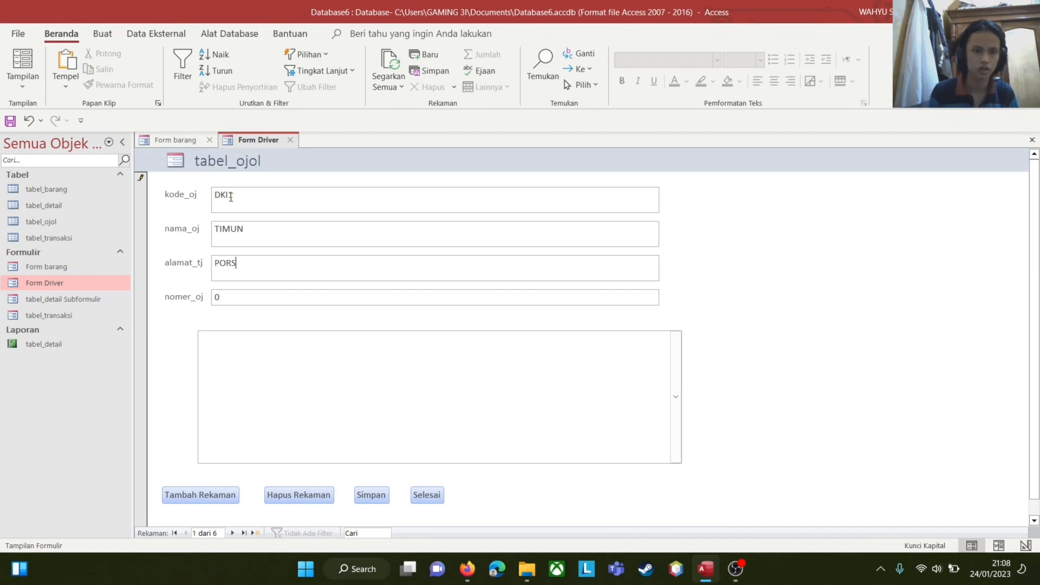
key(Tab)
key(Tab)
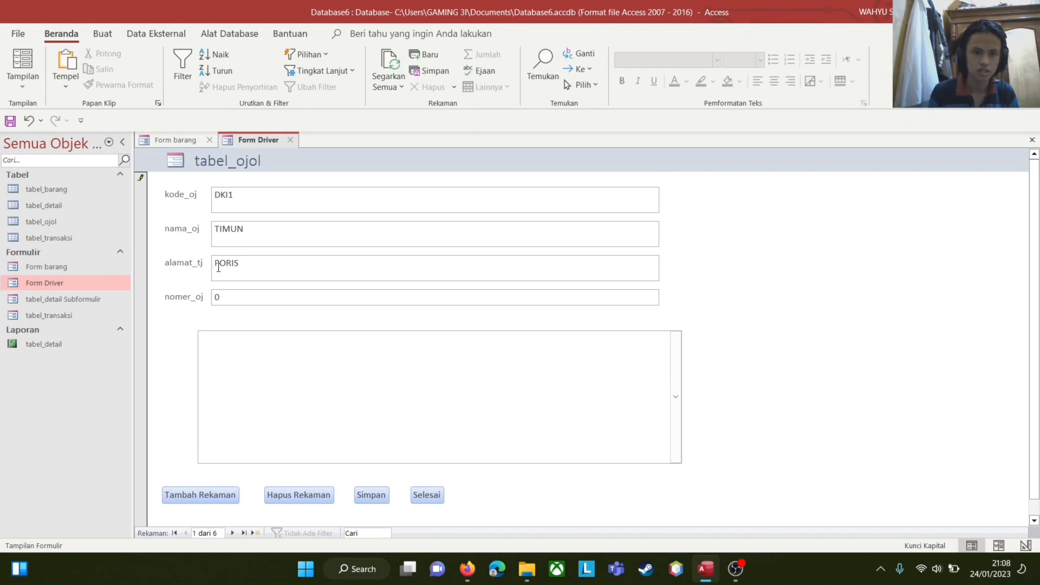
Step: Replace the driver's address in alamat_tj with a different address
click(385, 261)
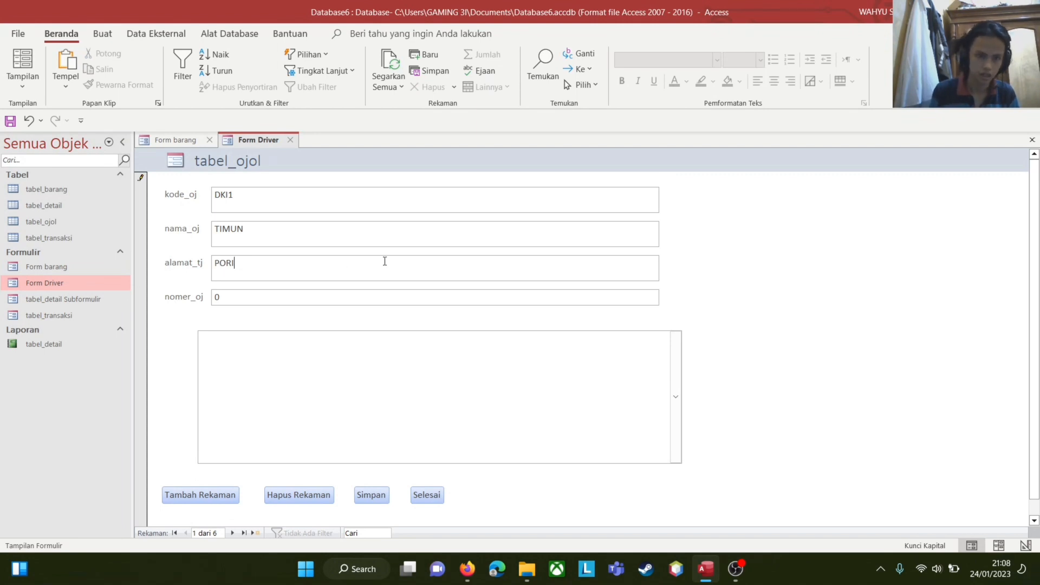
key(BackSpace)
key(BackSpace)
key(BackSpace)
key(BackSpace)
text(CIBIT)
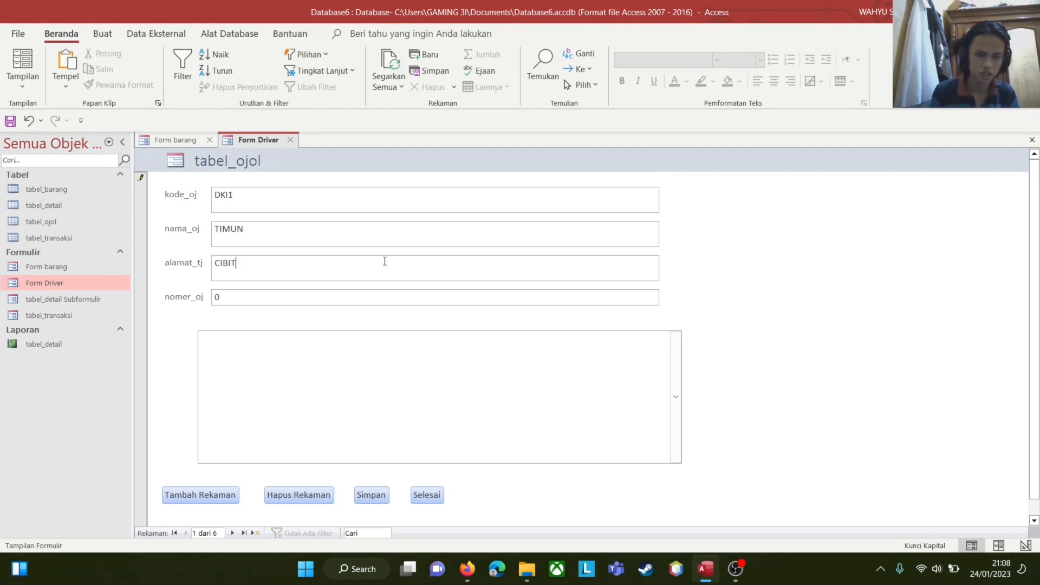
text(U)
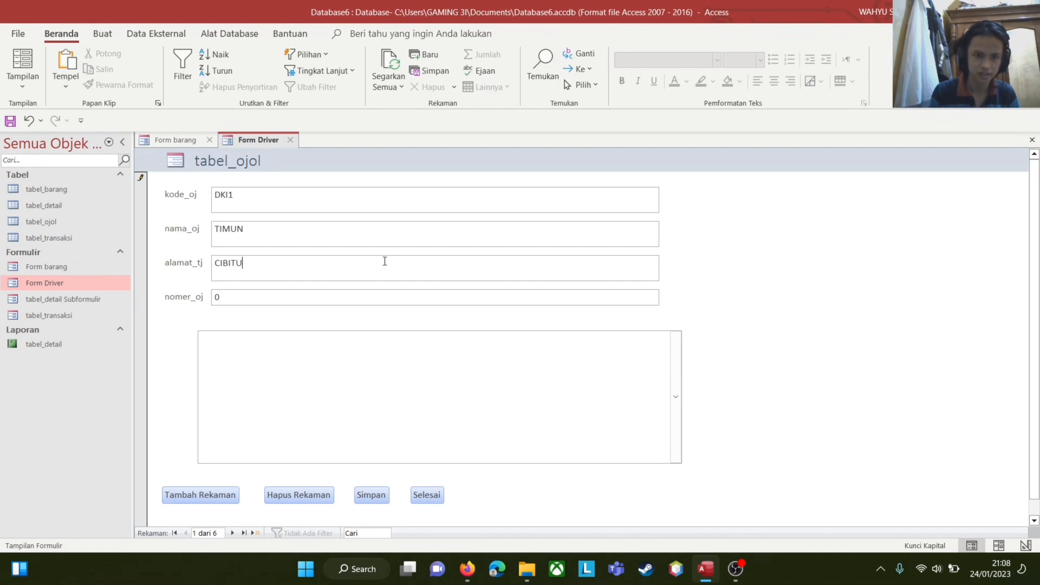
text(NG)
key(Tab)
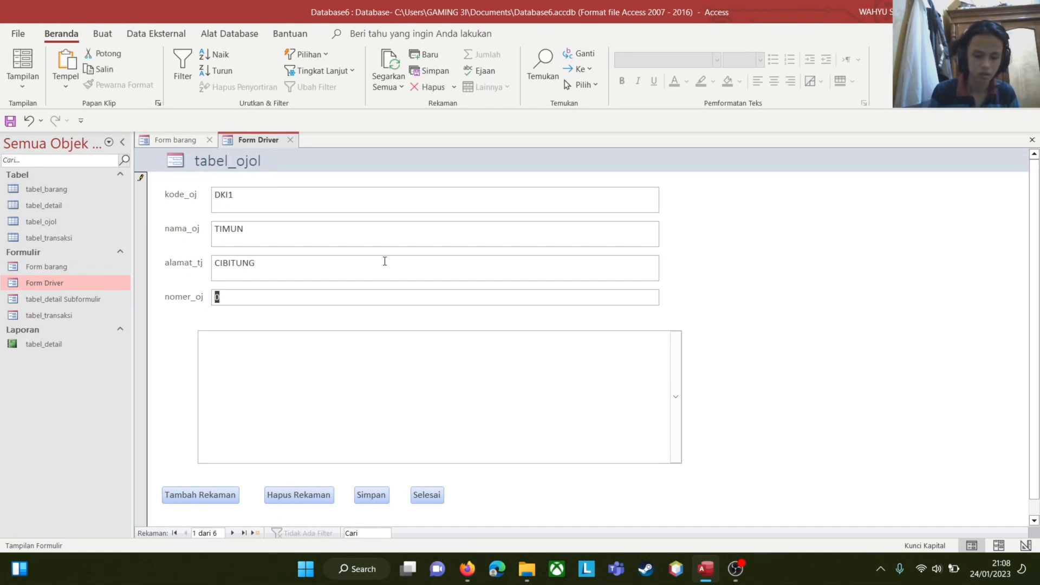
Step: Fill in the driver's phone number in nomer_oj, save the record and check it in the driver lookup list
text(76)
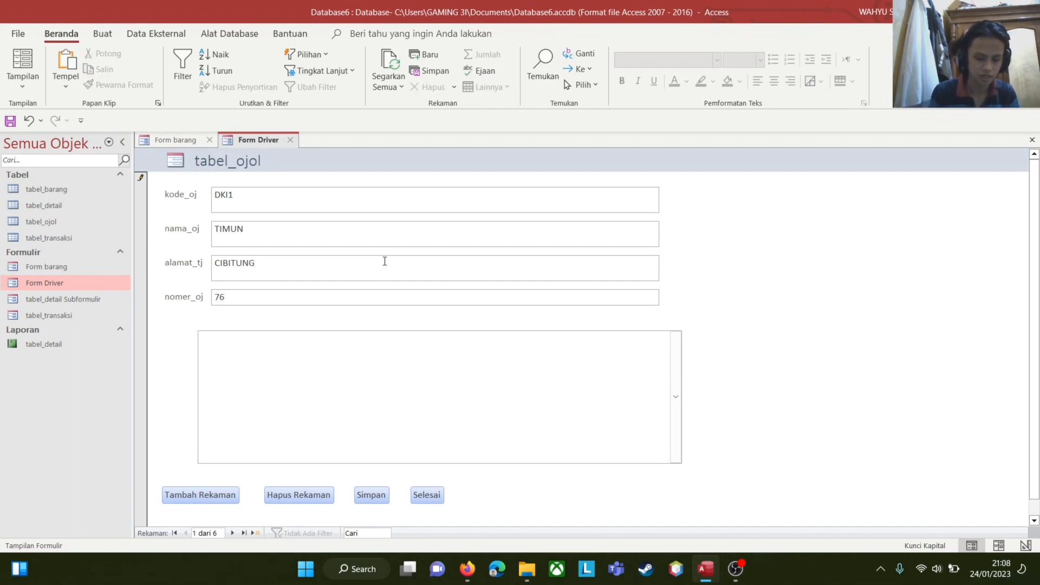
text(5654)
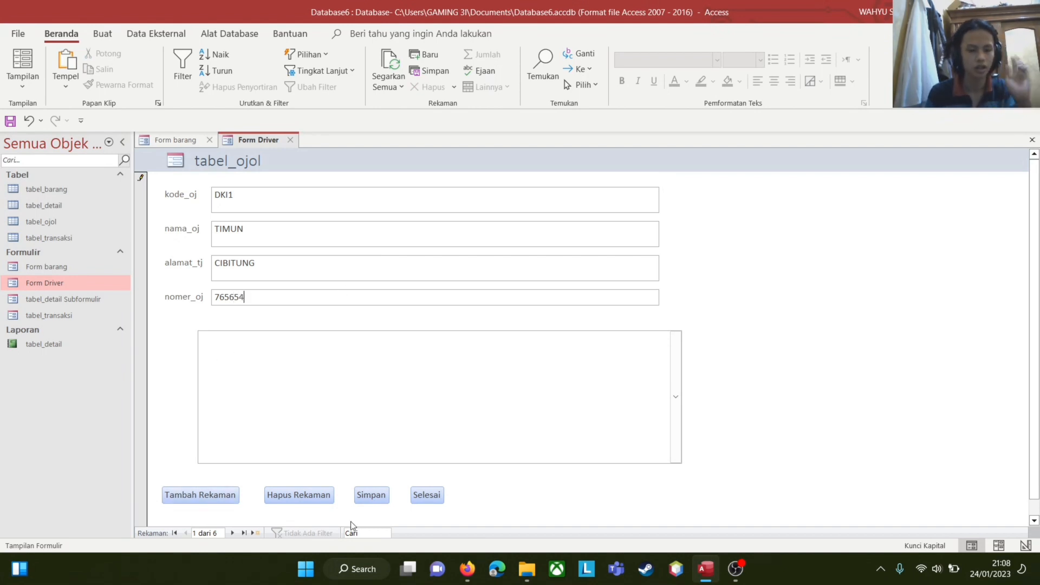
click(374, 498)
click(677, 363)
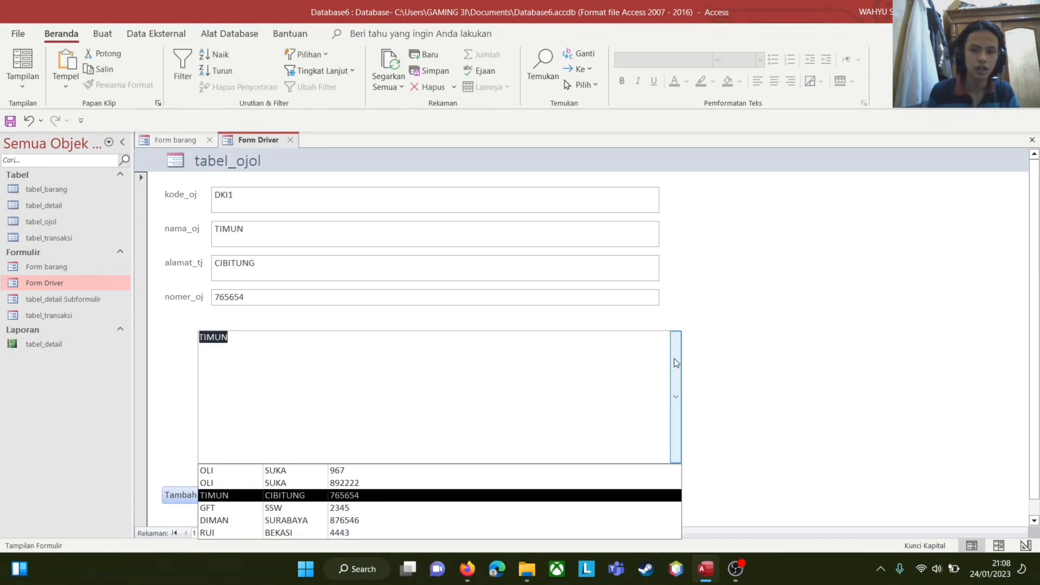
click(676, 397)
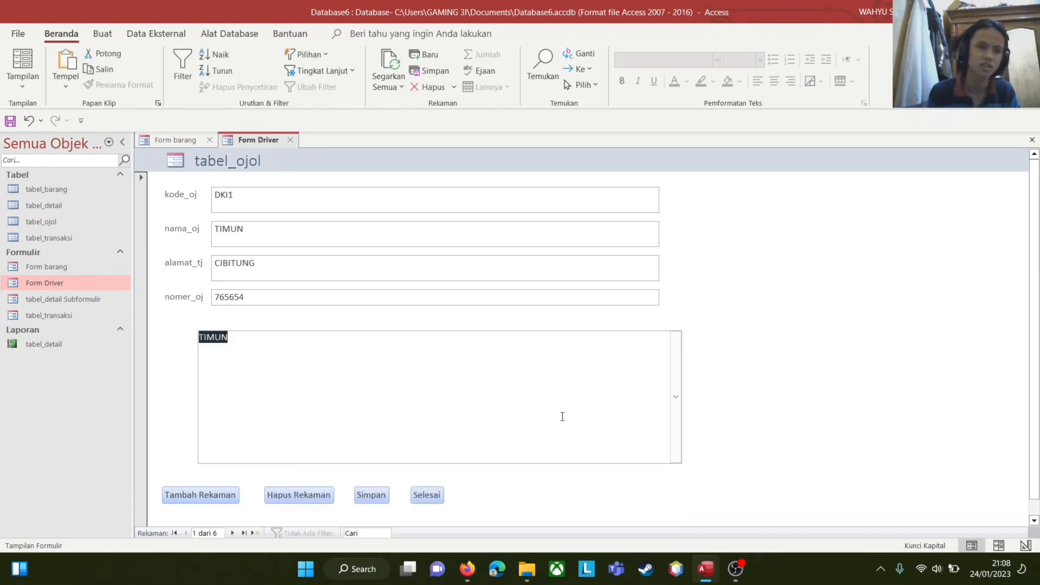
Step: Open the tabel_transaksi form, add a new transaction record and try to enter an order_id
double_click(73, 317)
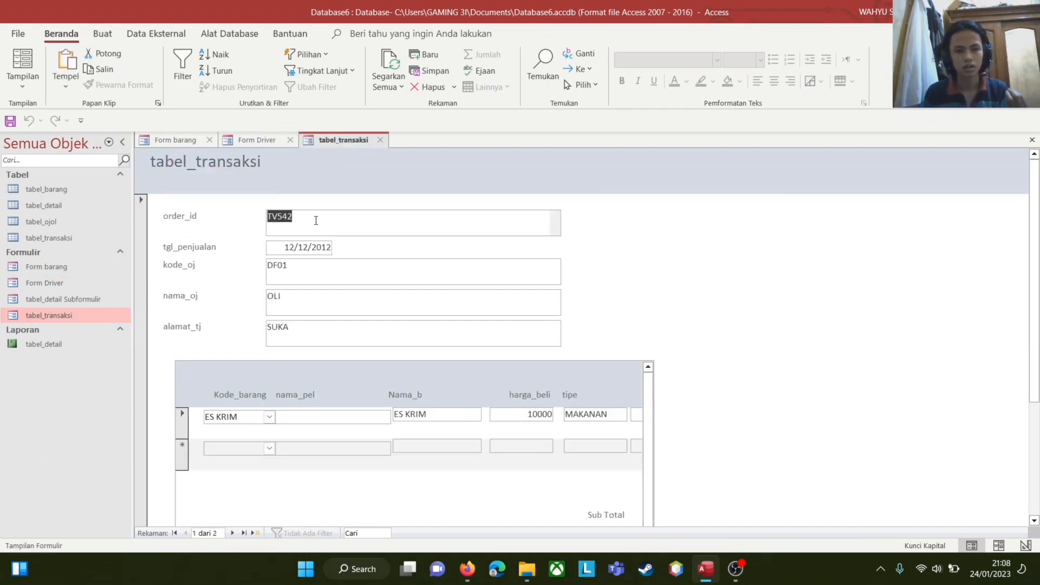
scroll(316, 221, down, 3)
click(193, 477)
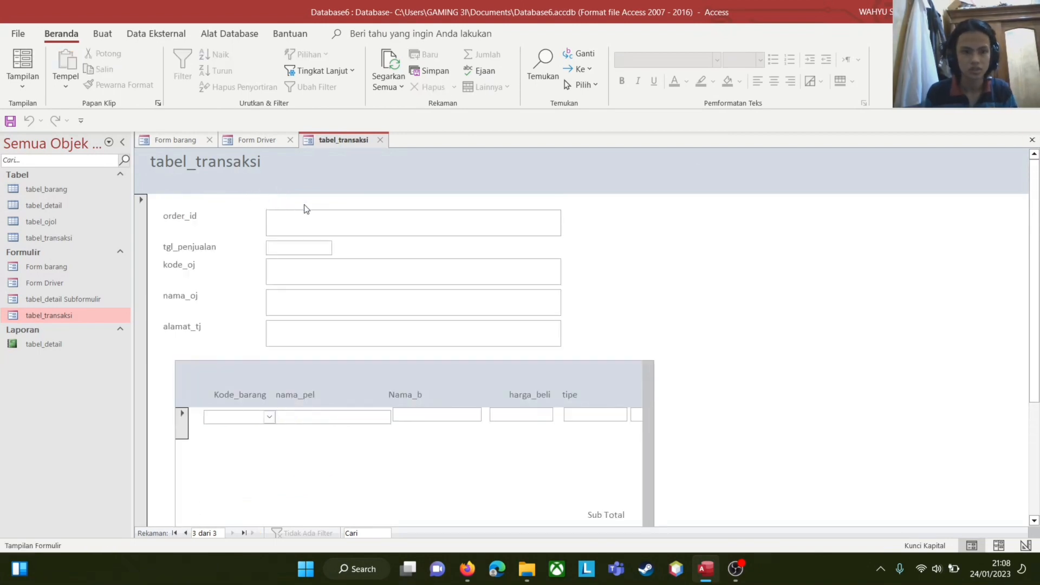
click(305, 212)
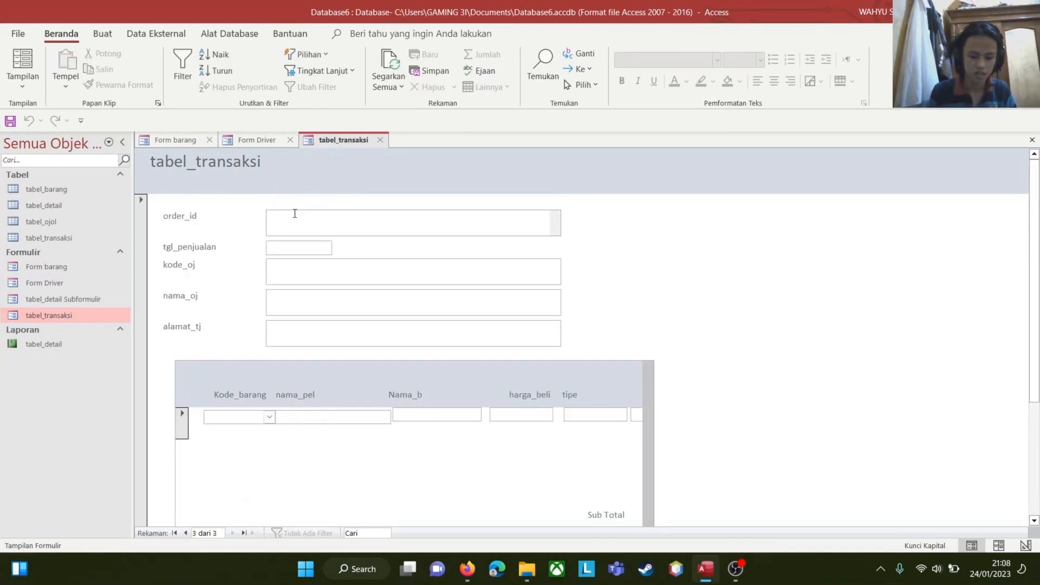
text(O)
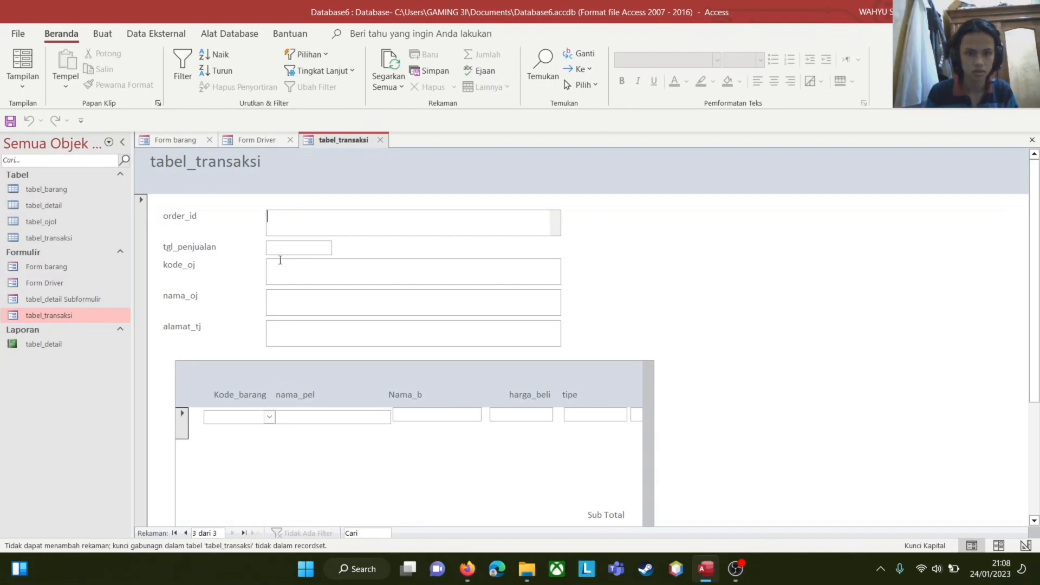
Step: Set kode_oj to AU1 in the new transaction record and return to the order_id field
click(280, 262)
text(AU1)
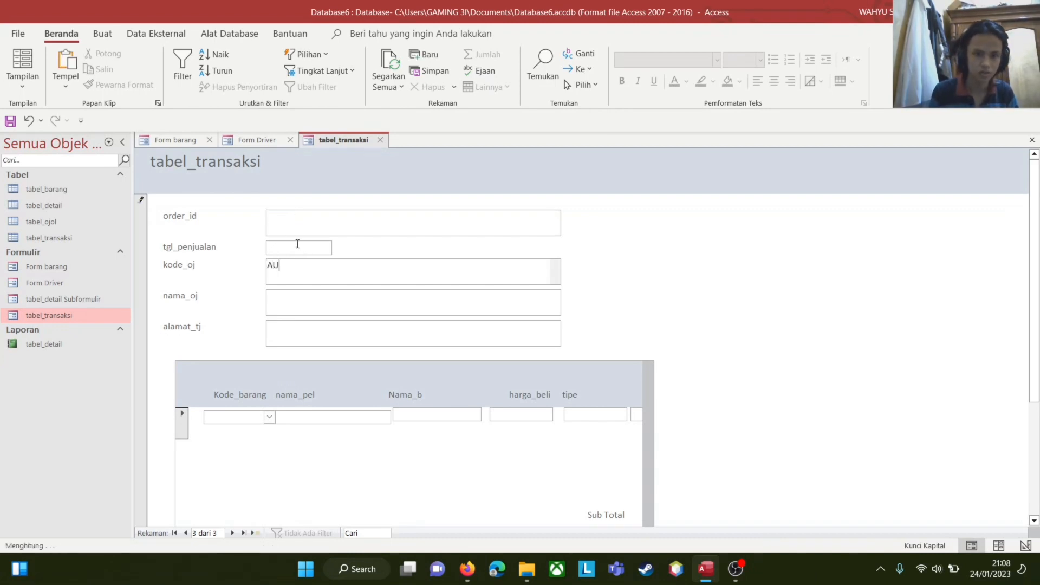
click(298, 227)
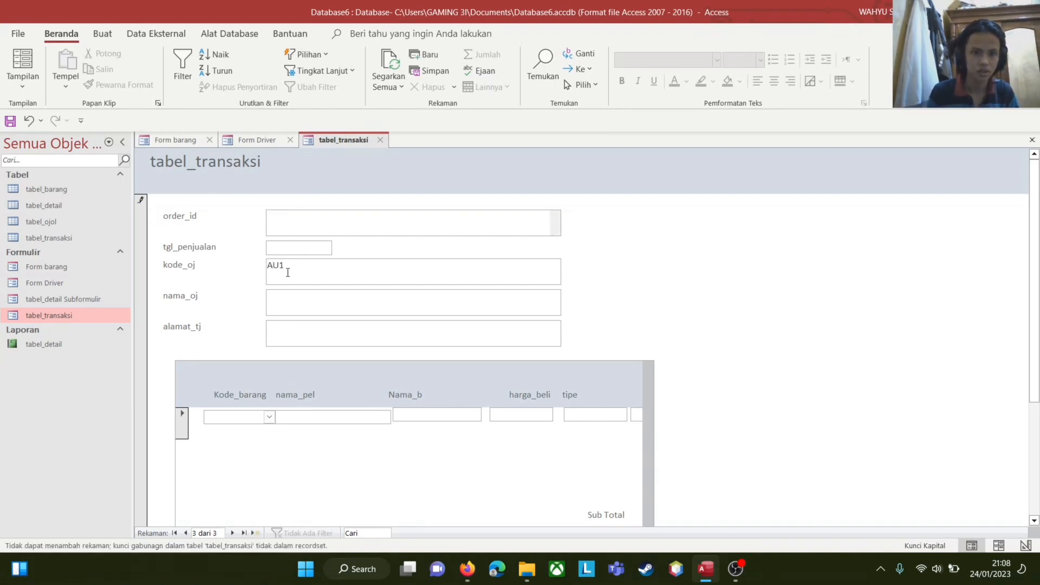
Step: Copy the driver's nomer_oj value from Form Driver into the nama_oj field of the new transaction
click(288, 294)
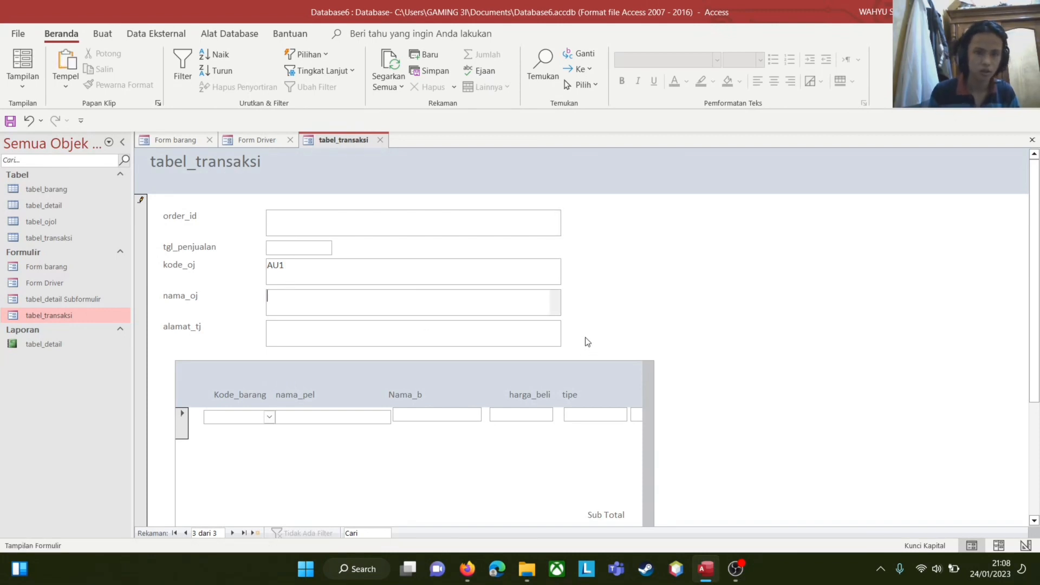
click(260, 139)
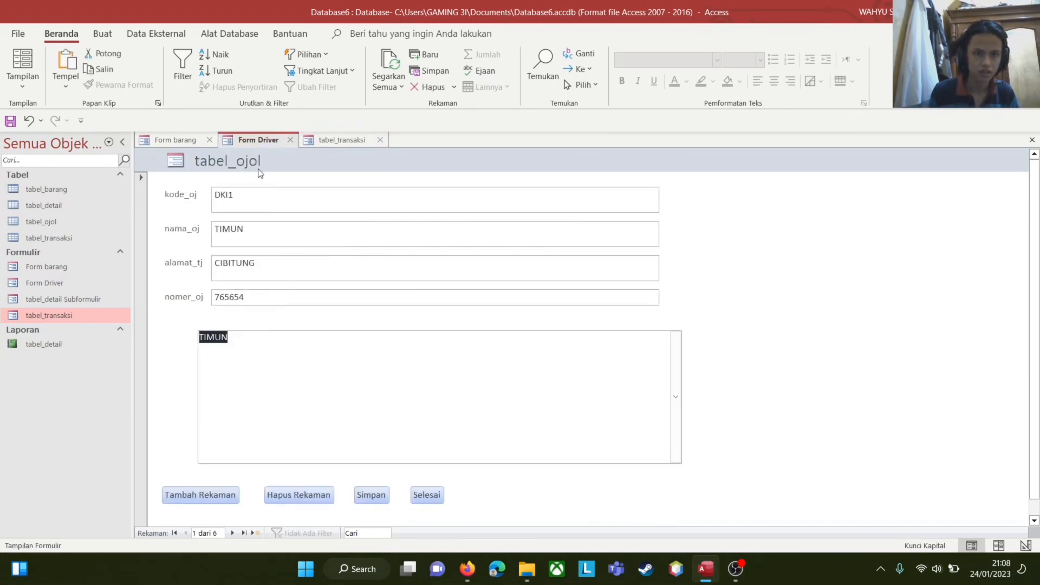
double_click(226, 296)
key(ctrl+c)
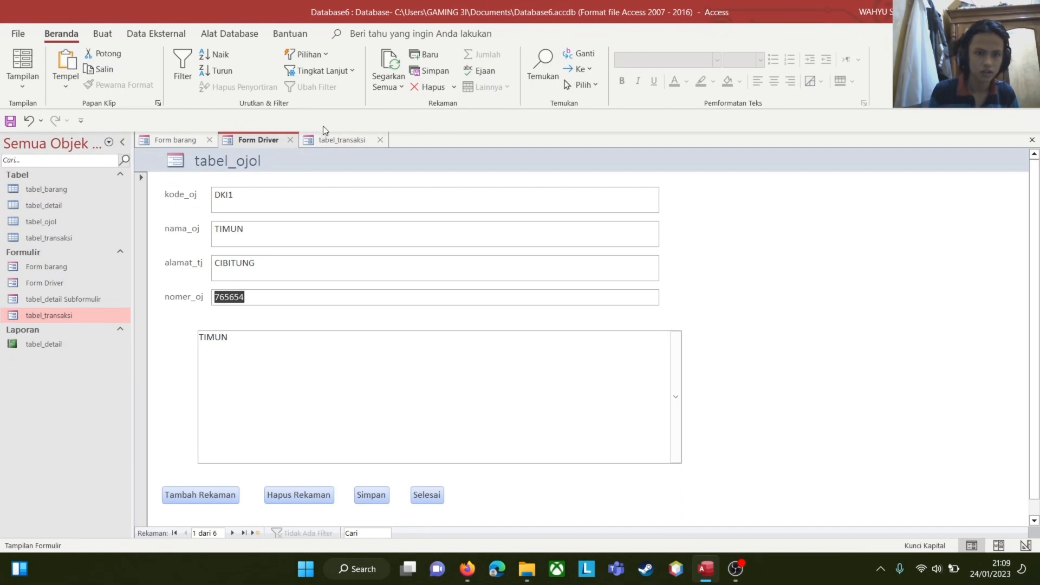
click(328, 139)
key(ctrl+v)
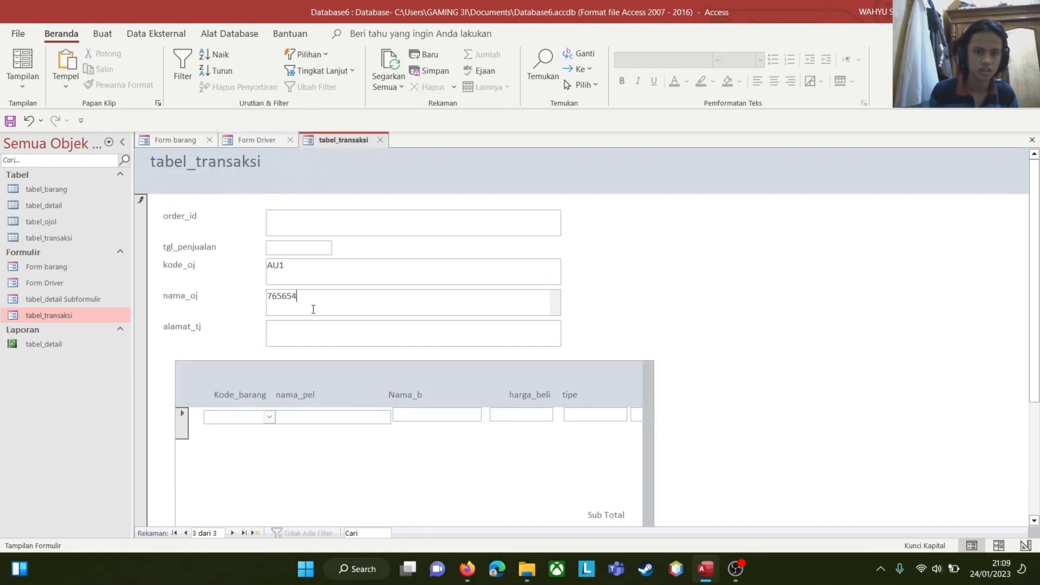
Step: Set alamat_tj to CIBITUNG in the new transaction record and try to pick a date for tgl_penjualan
click(243, 140)
double_click(239, 265)
click(336, 140)
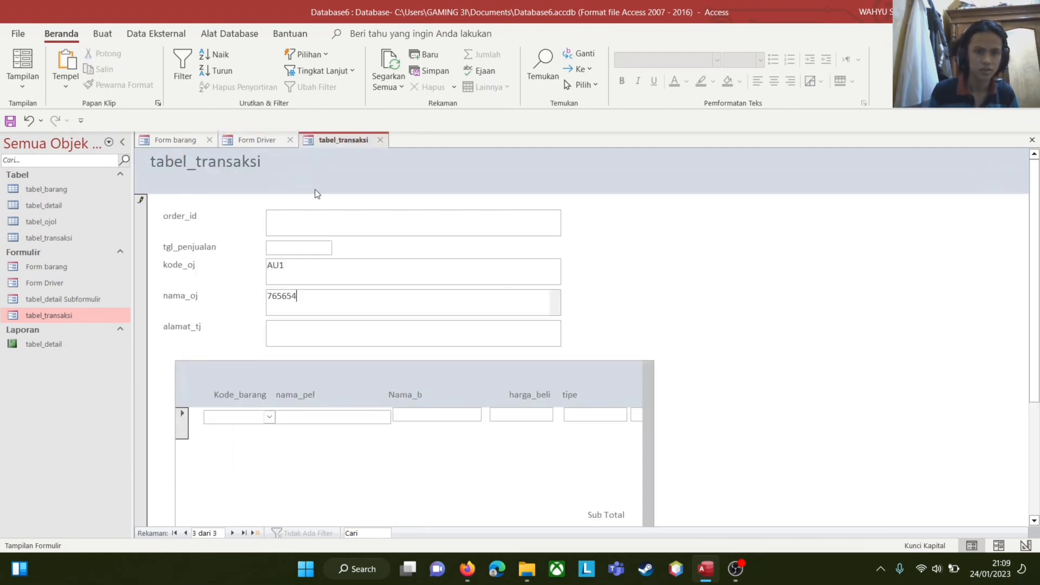
click(271, 324)
text(CIBITUNG)
click(316, 229)
click(300, 248)
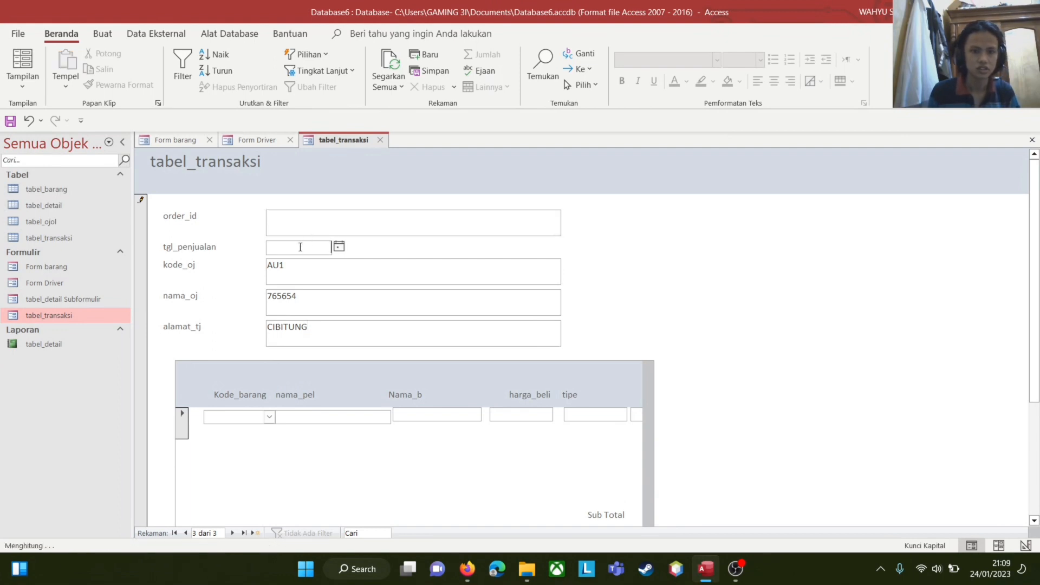
click(339, 246)
click(314, 296)
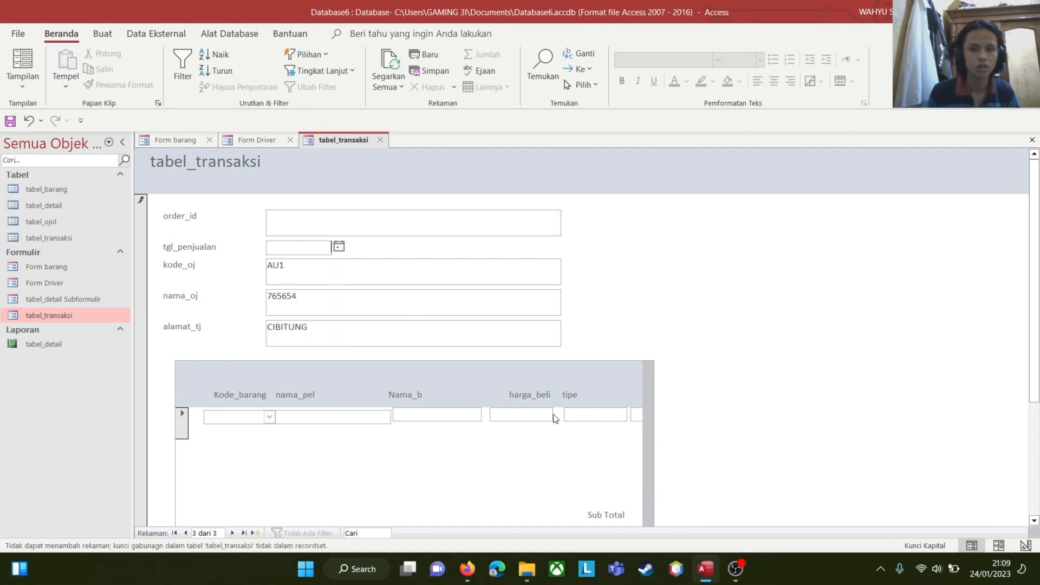
Step: Choose AYAM KECAP as Kode_barang in the first detail row and try to enter an order_id
click(269, 417)
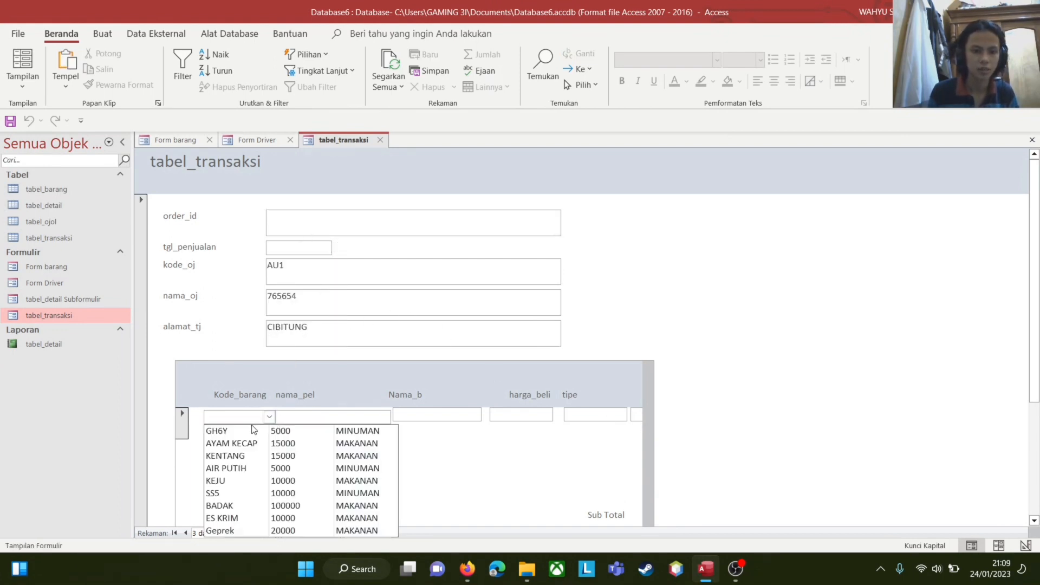
click(230, 443)
click(304, 226)
text(F)
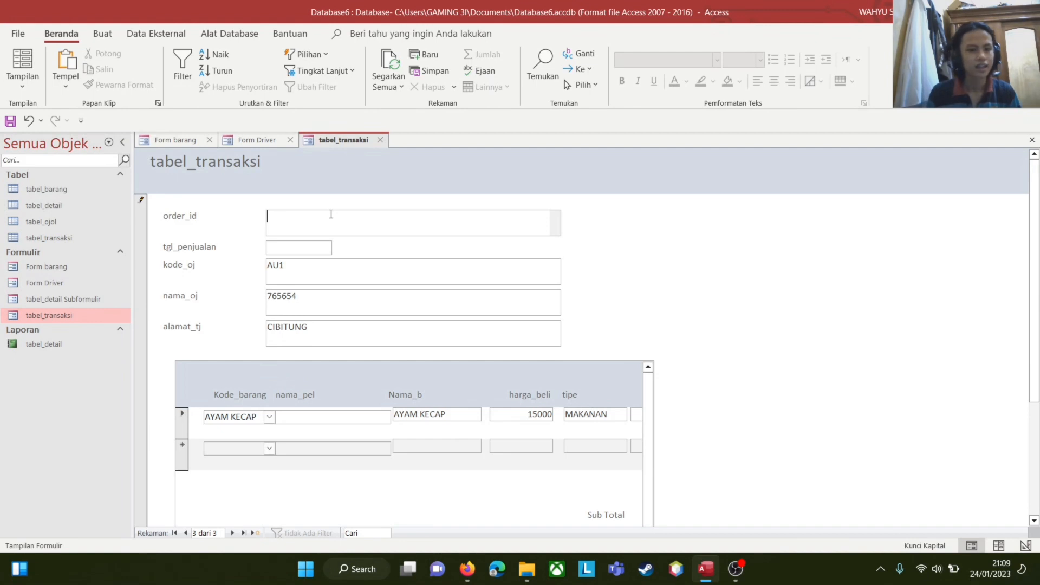
click(269, 417)
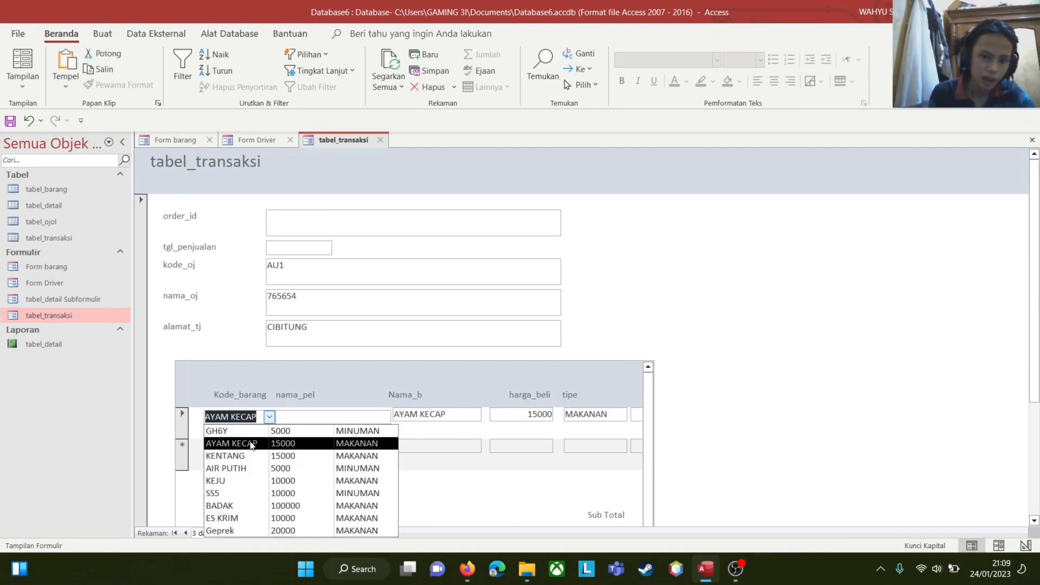
click(230, 443)
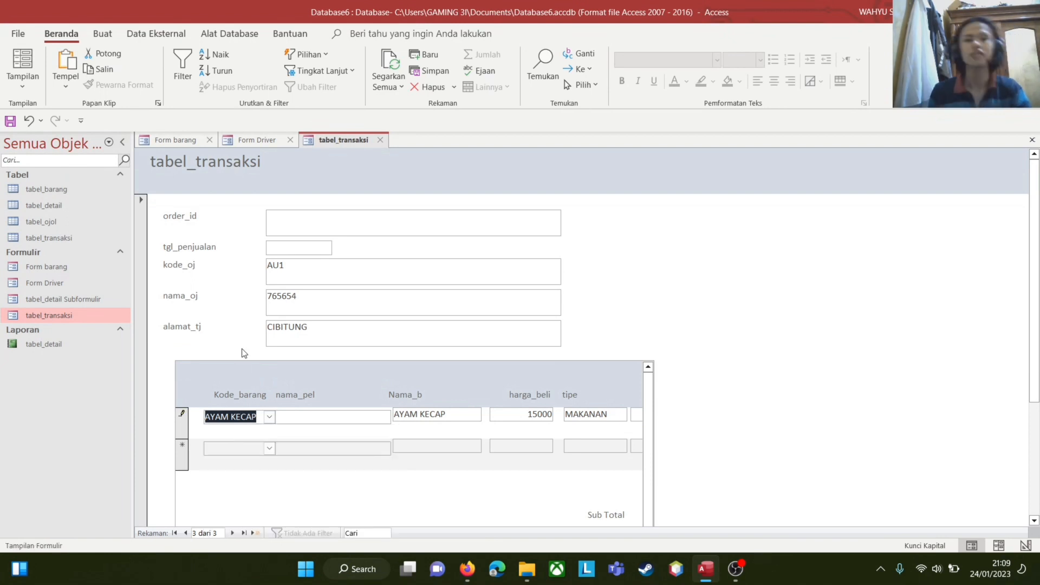
Step: Set the transaction's order_id to TY01
click(280, 232)
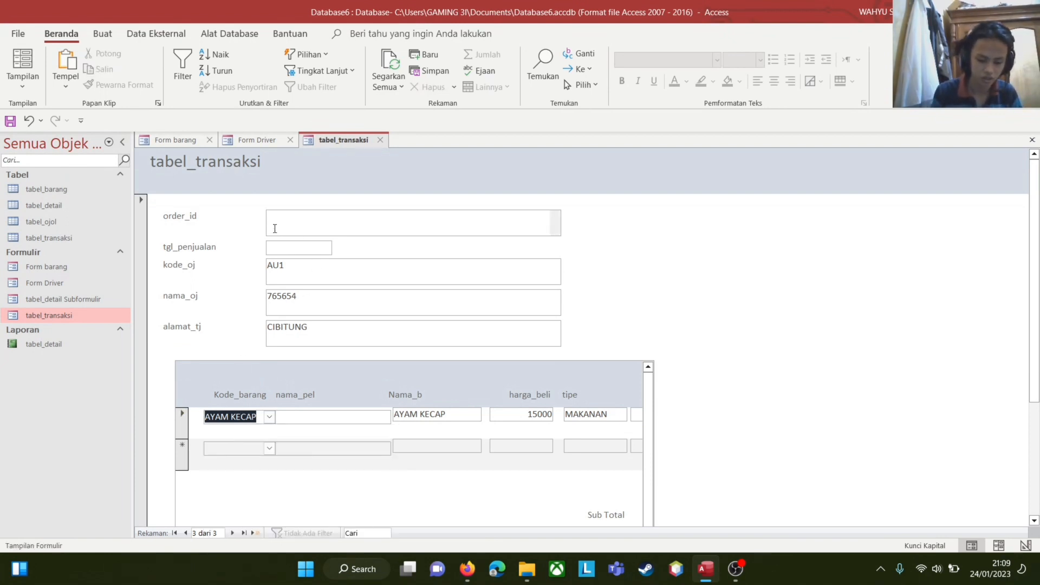
text(TY91)
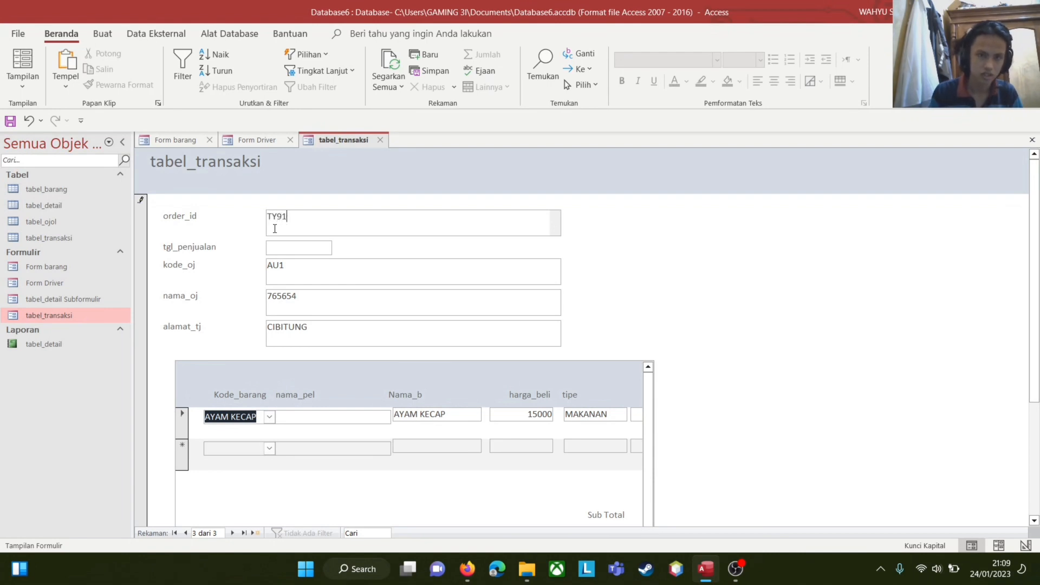
key(BackSpace)
key(BackSpace)
text(01)
key(Tab)
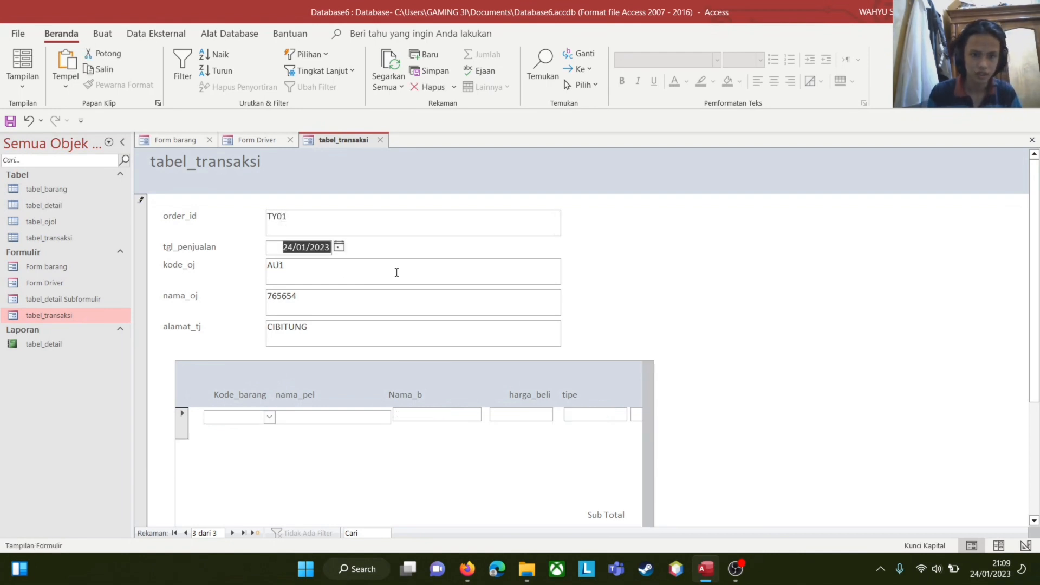
Step: Choose AYAM KECAP as Kode_barang in the emptied detail row of transaction TY01 and check its tgl_penjualan
click(269, 417)
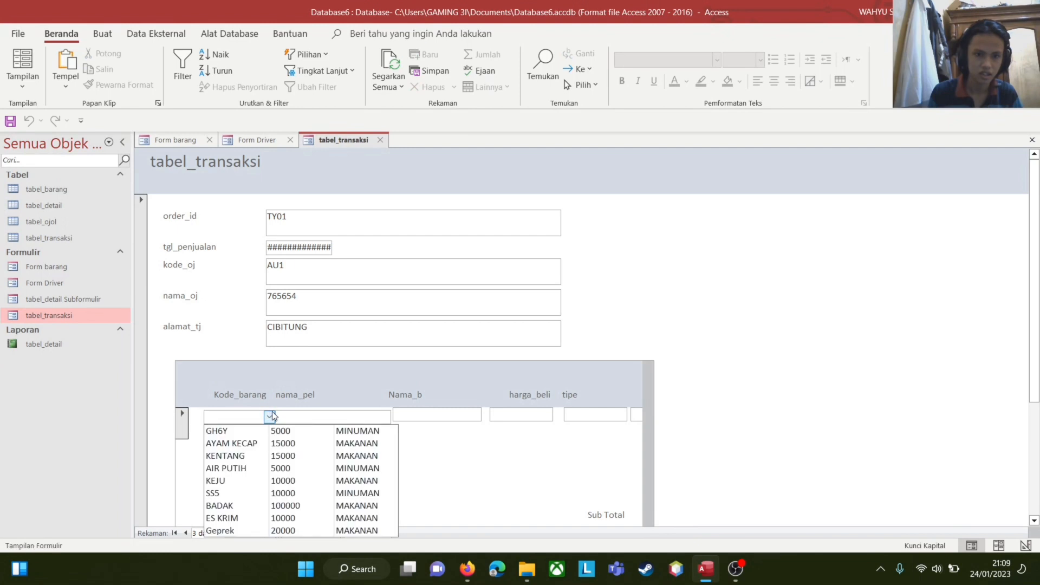
click(230, 443)
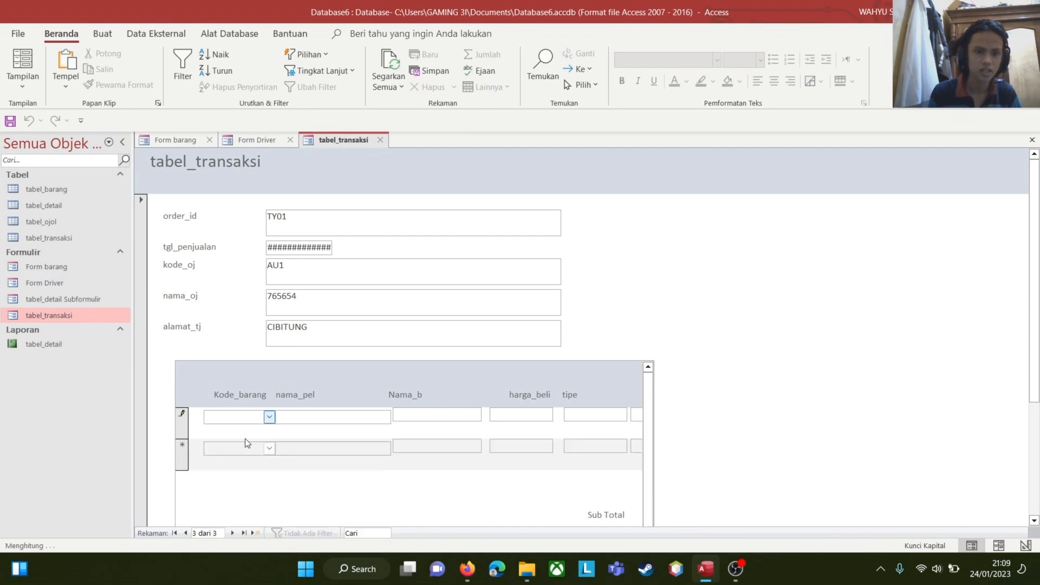
click(331, 244)
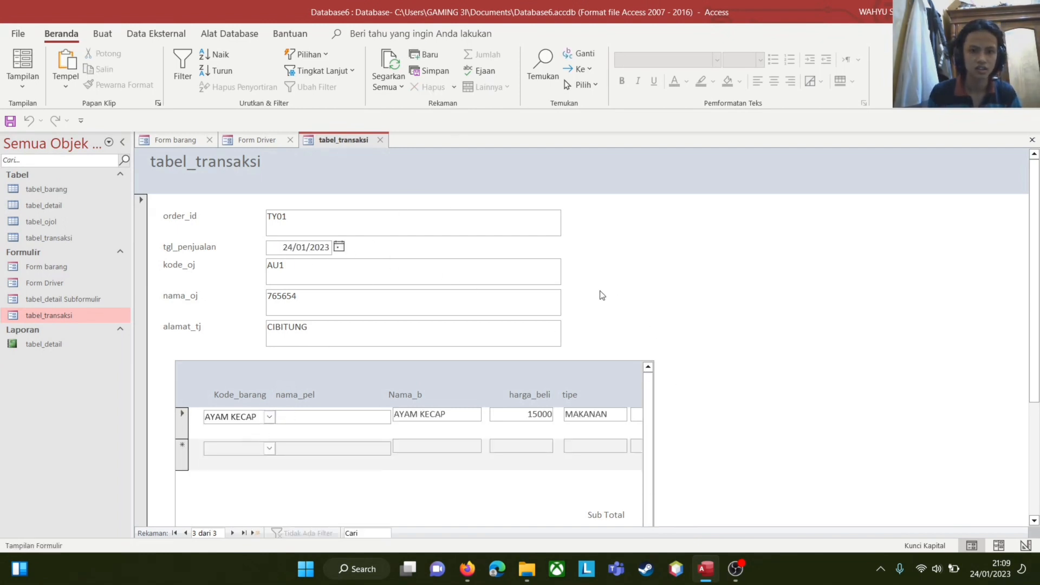
Step: Set the qty of the AYAM KECAP row to 4 and update its Total
click(516, 268)
scroll(514, 339, down, 2)
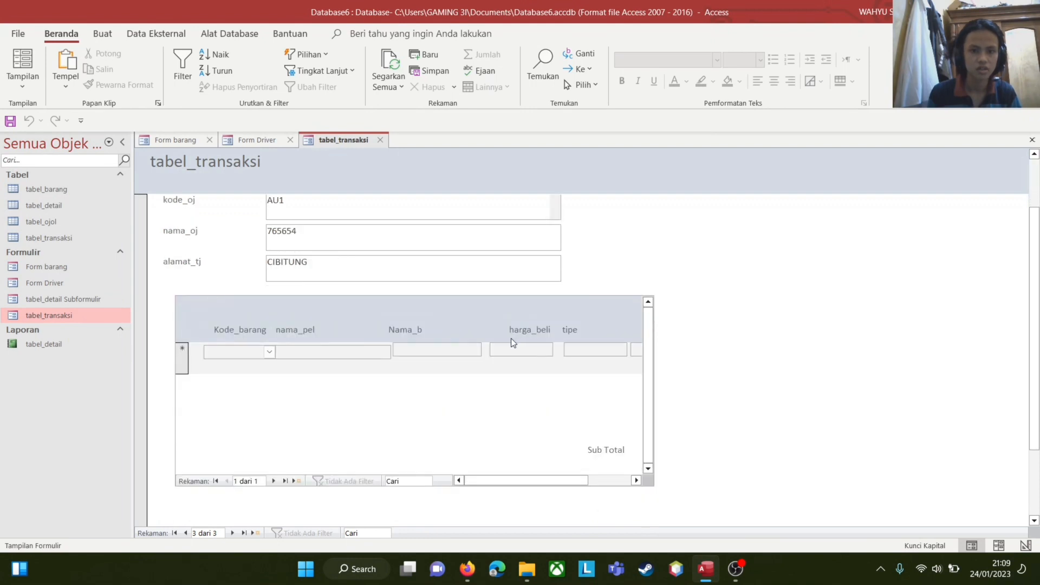
drag(651, 349, 655, 336)
drag(522, 481, 562, 467)
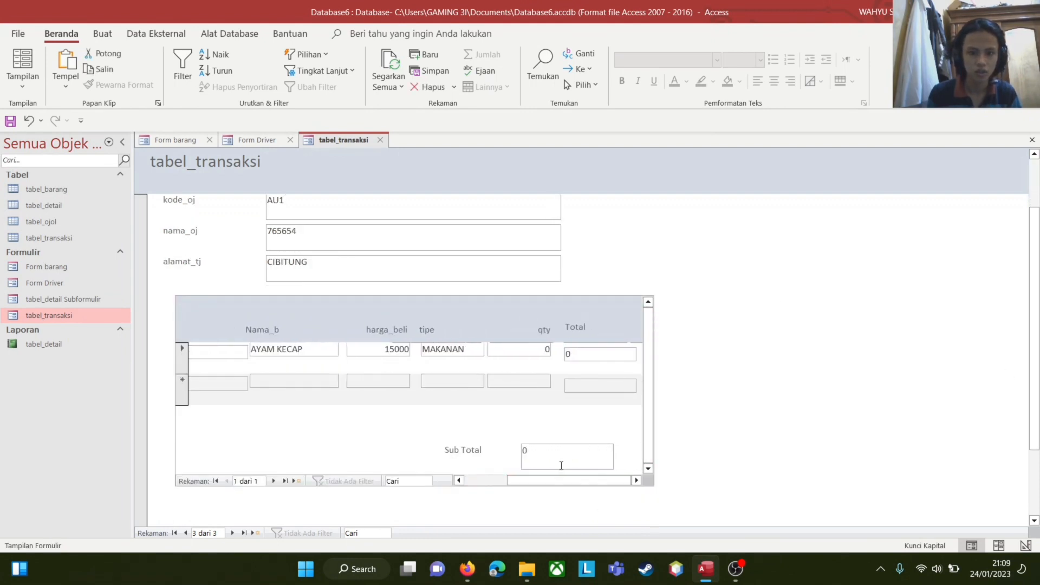
click(546, 346)
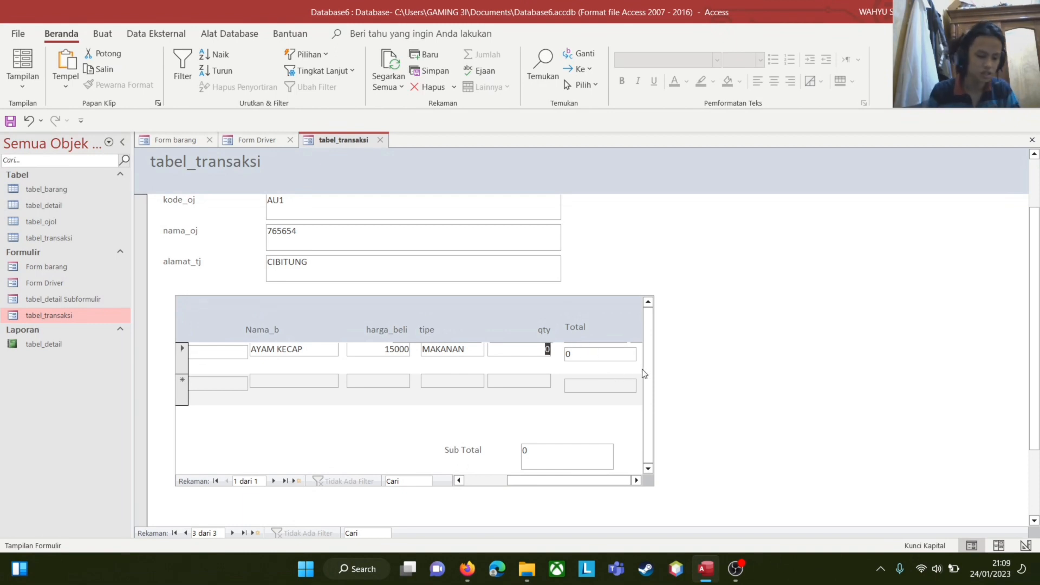
text(4)
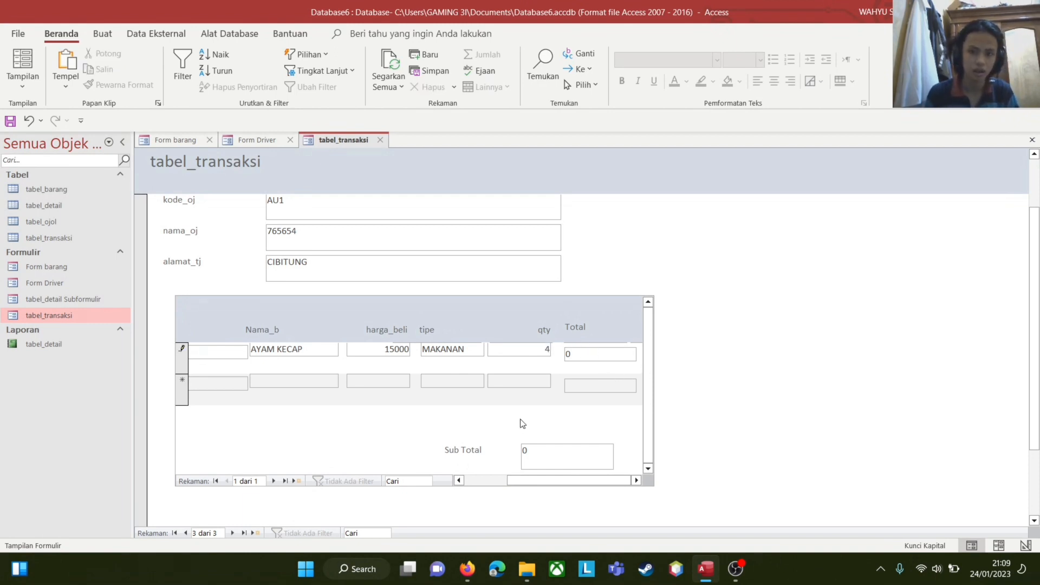
click(591, 355)
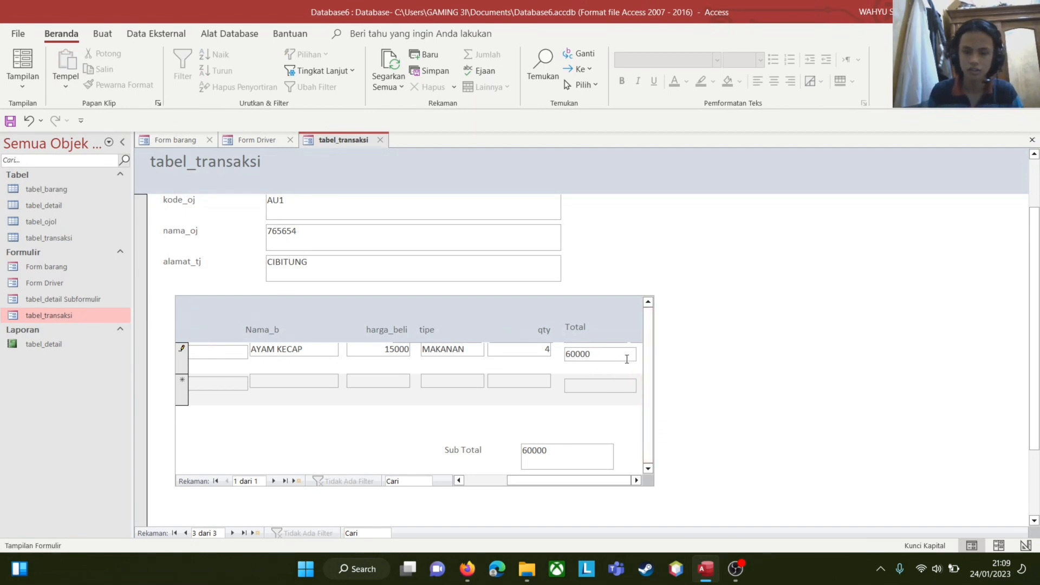
Step: Open the tabel_transaksi form in Design View and examine the formula of the subform's Total field
right_click(718, 318)
click(759, 362)
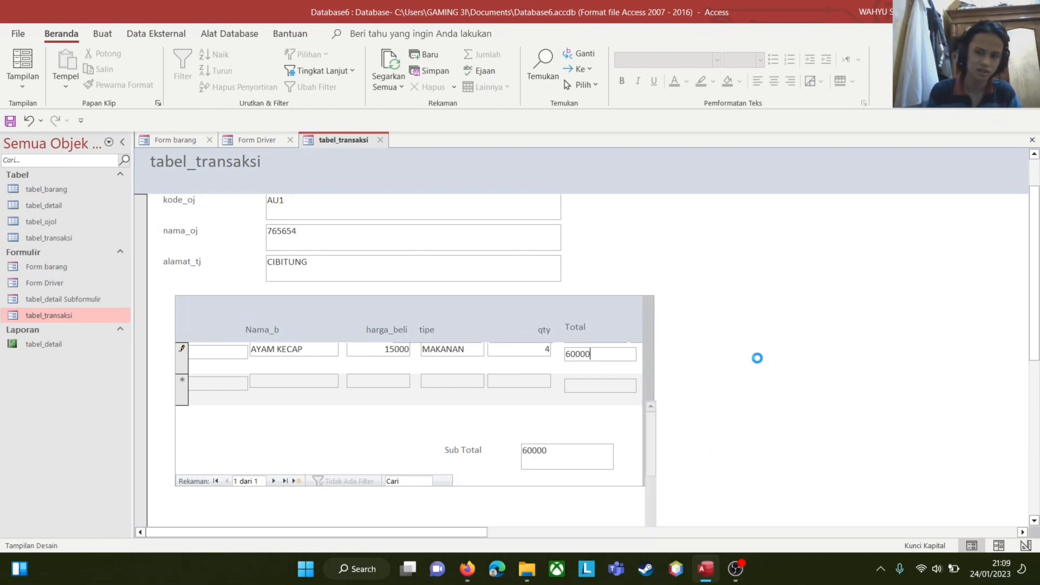
scroll(705, 366, down, 3)
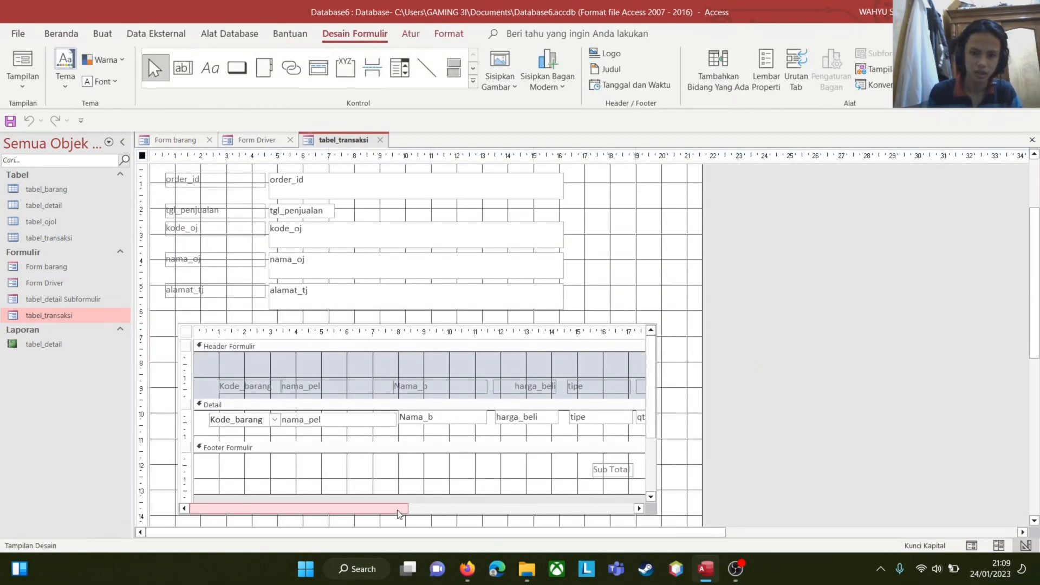
drag(404, 510, 549, 505)
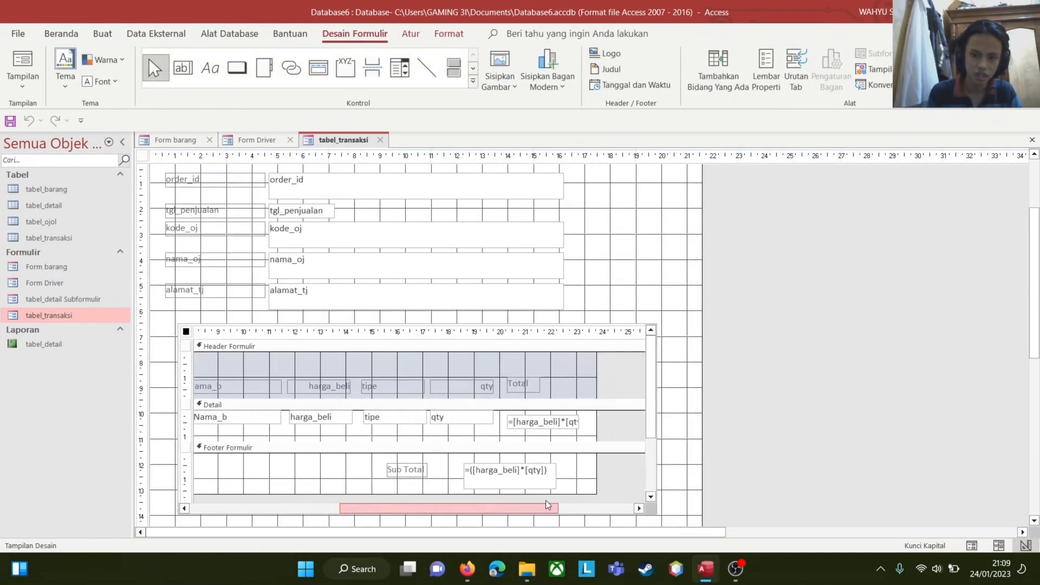
click(516, 423)
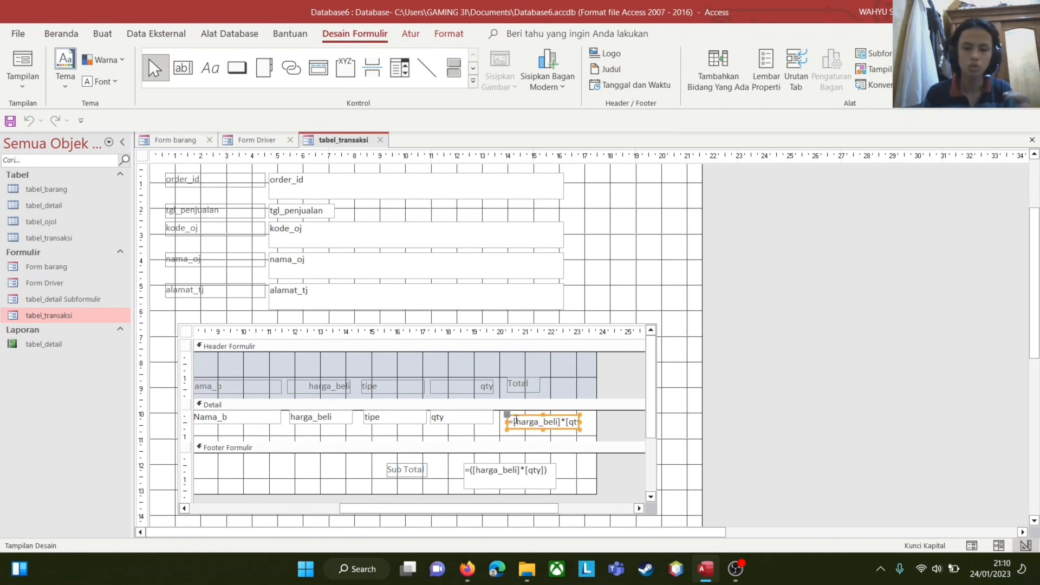
drag(518, 424, 579, 417)
click(564, 421)
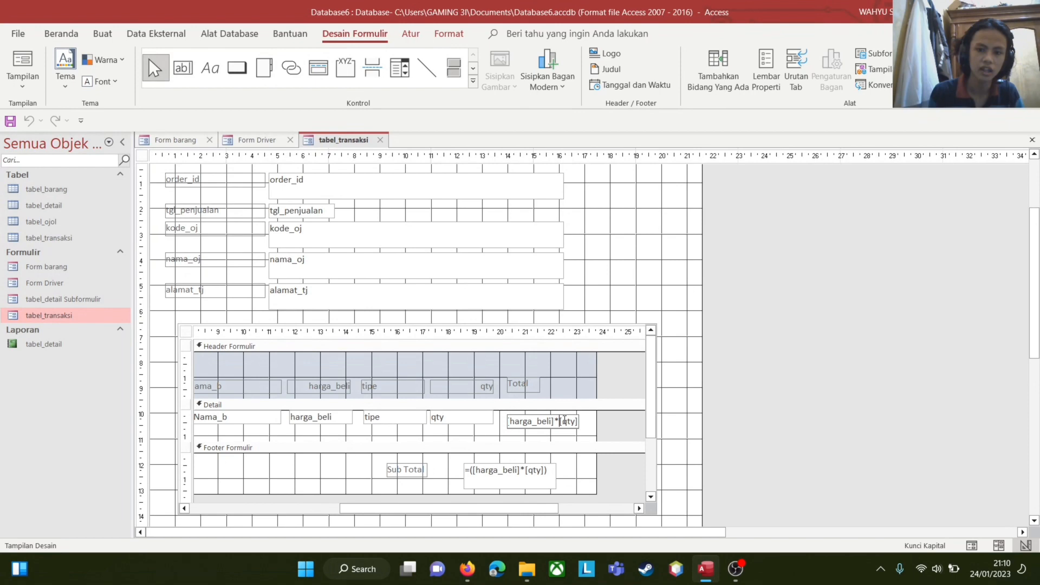
Step: Return the form to Form View, review the Total and Sub Total, and save the transaction
right_click(751, 336)
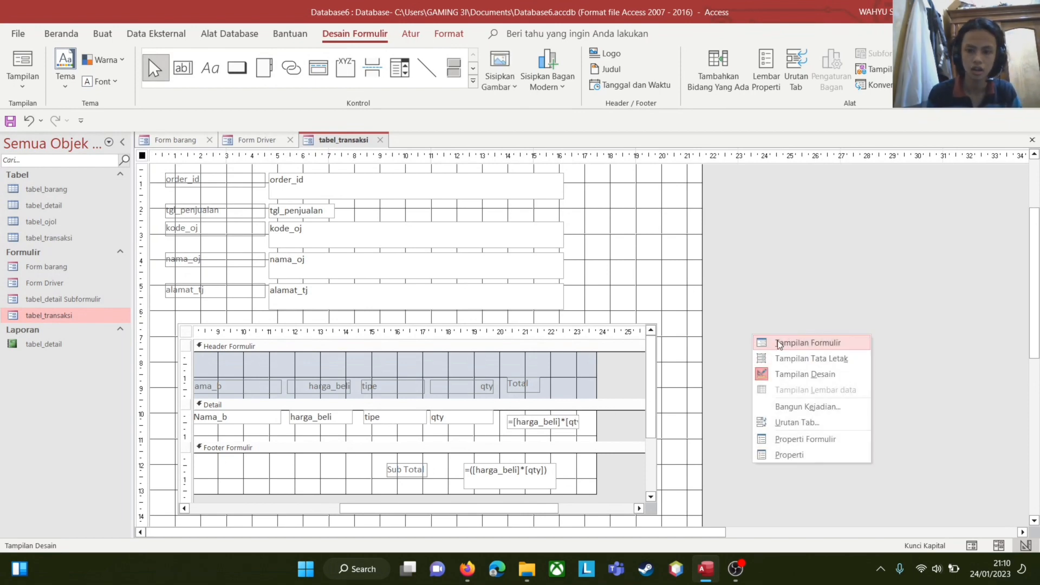
click(781, 344)
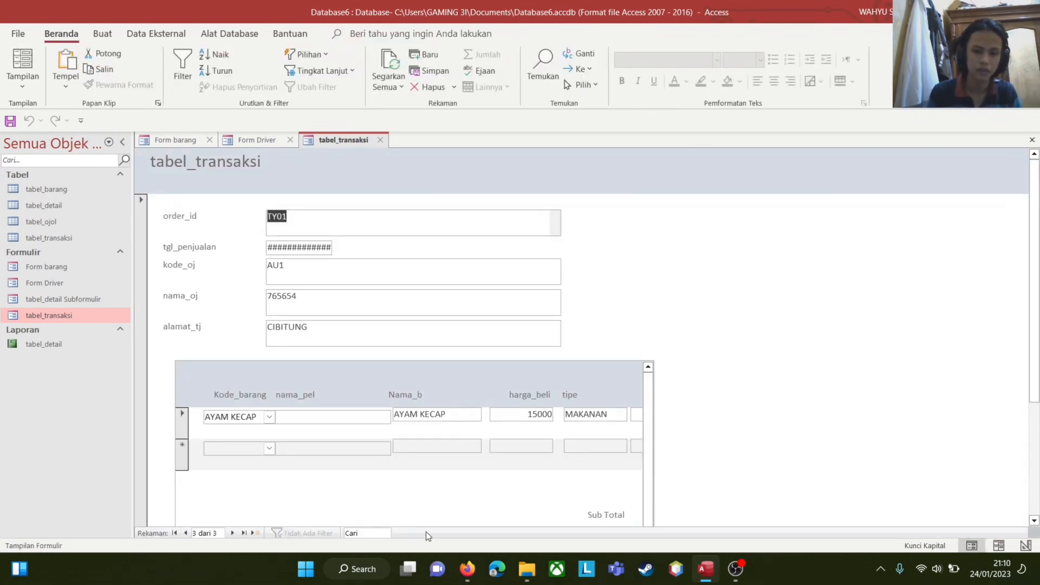
scroll(664, 483, down, 3)
drag(546, 390, 627, 390)
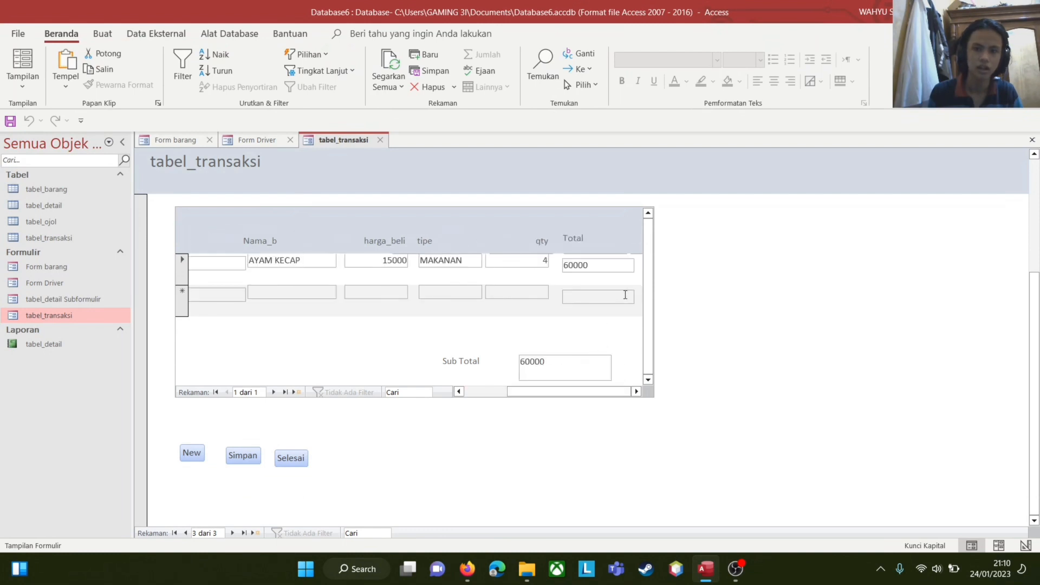
click(255, 458)
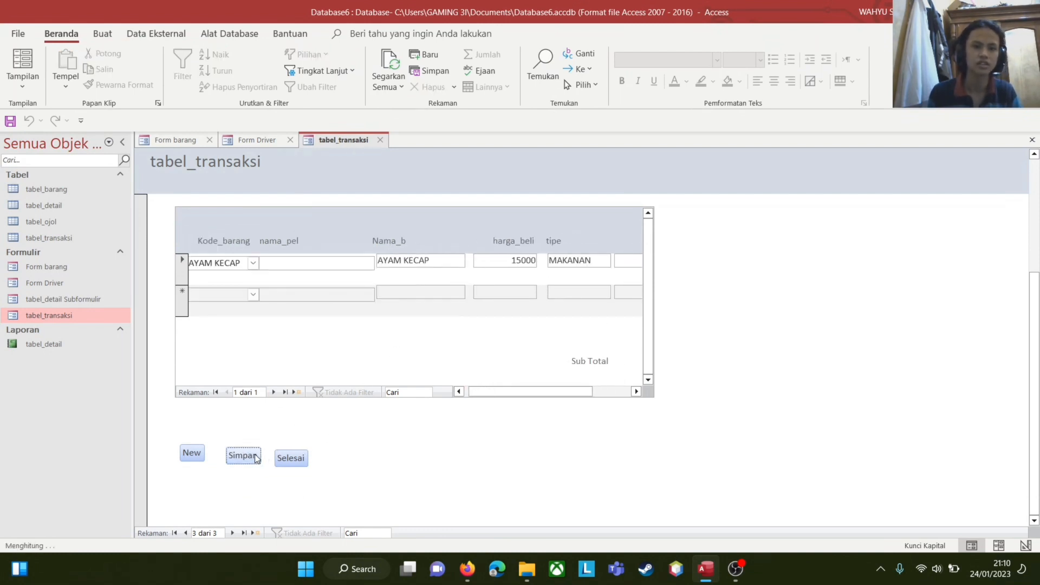
Step: Open the tabel_detail report with Halaman set to 1 and check the tgl_penjualan and Total of order TY01
double_click(36, 346)
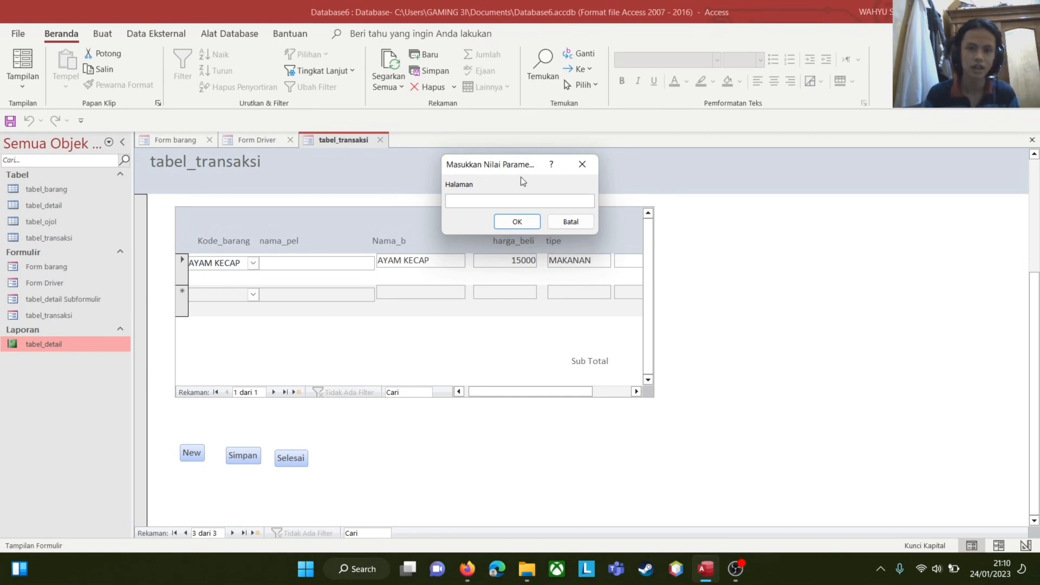
text(1)
click(519, 222)
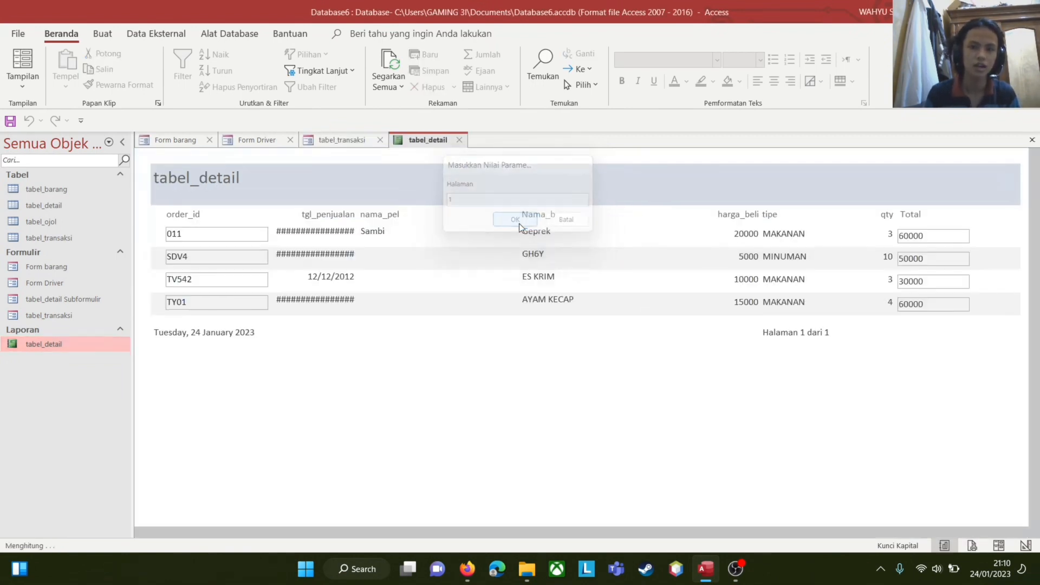
click(320, 303)
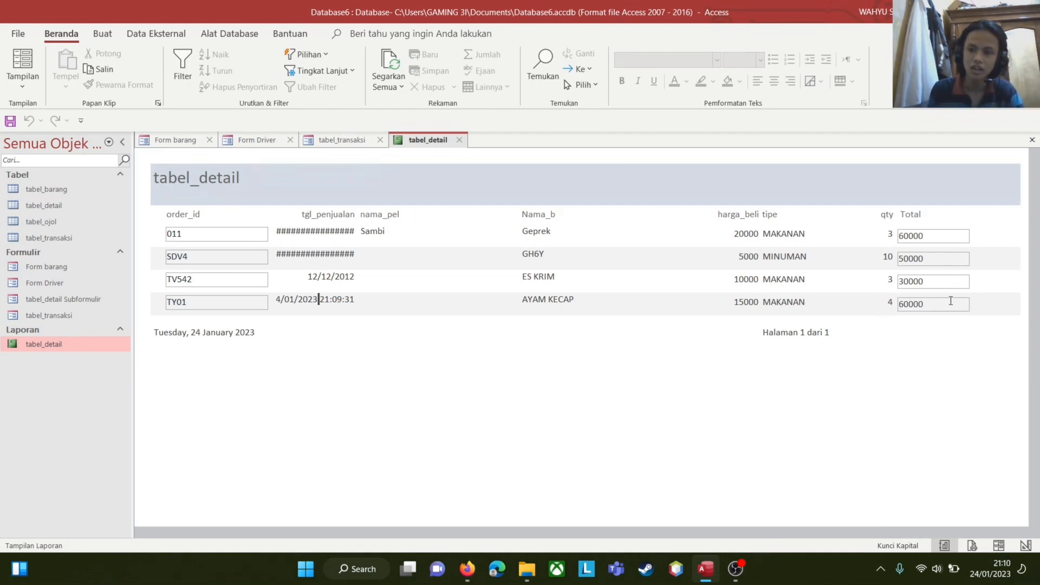
click(927, 305)
click(927, 305)
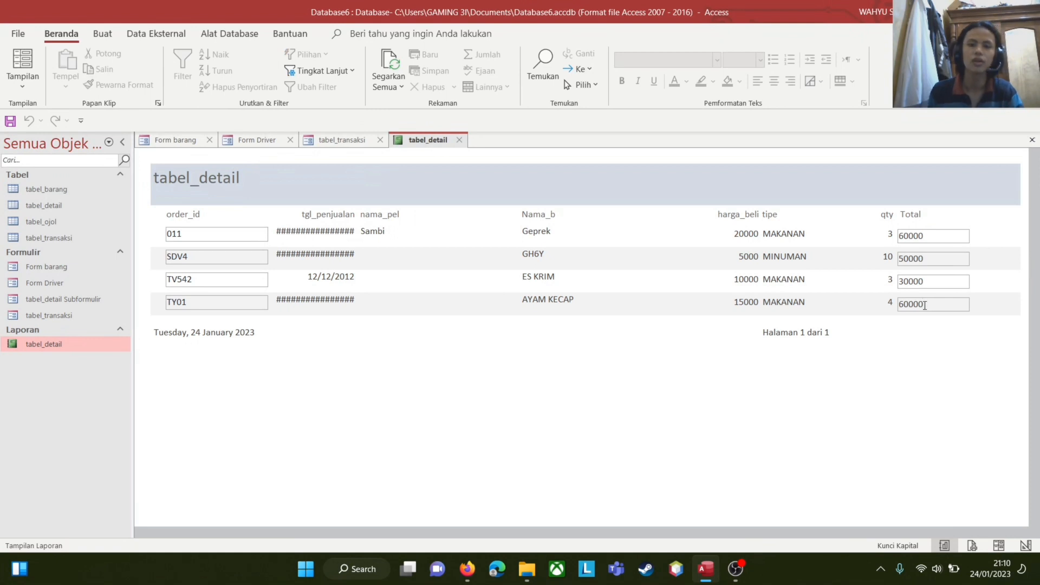